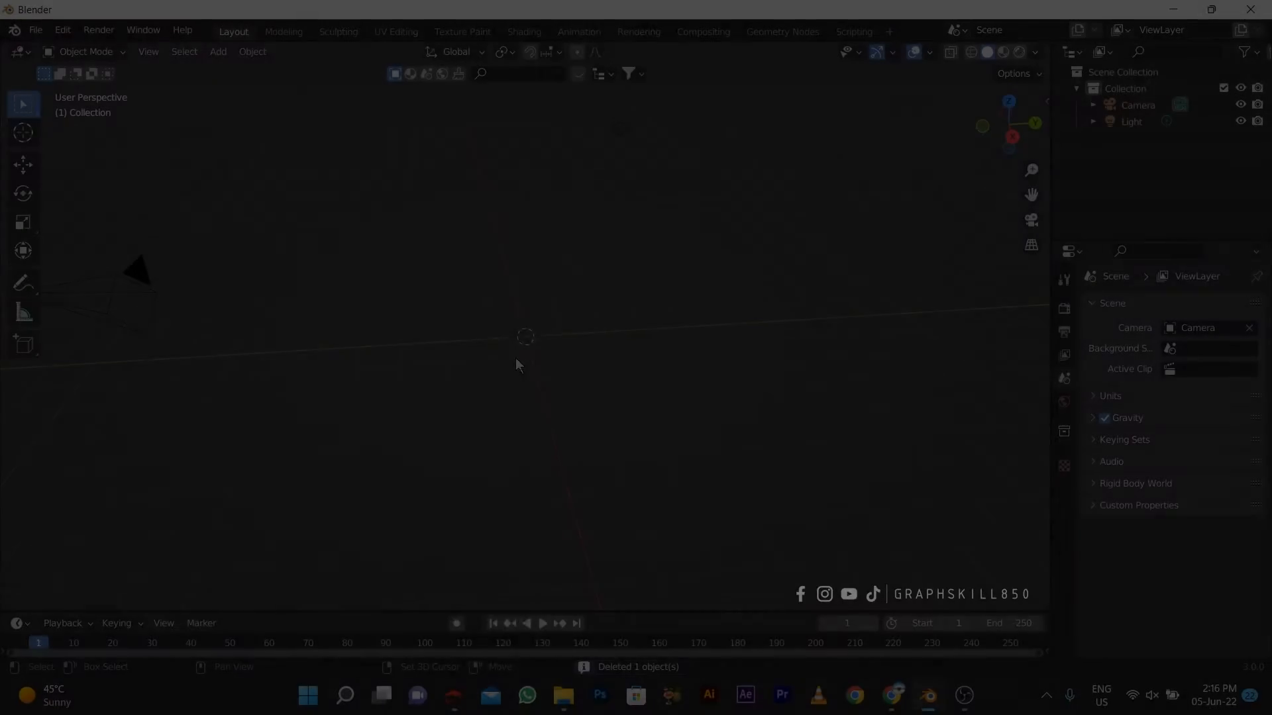
Step: Add a cylinder mesh and flatten it along Z to a scale of about 0.69
key("shift+a")
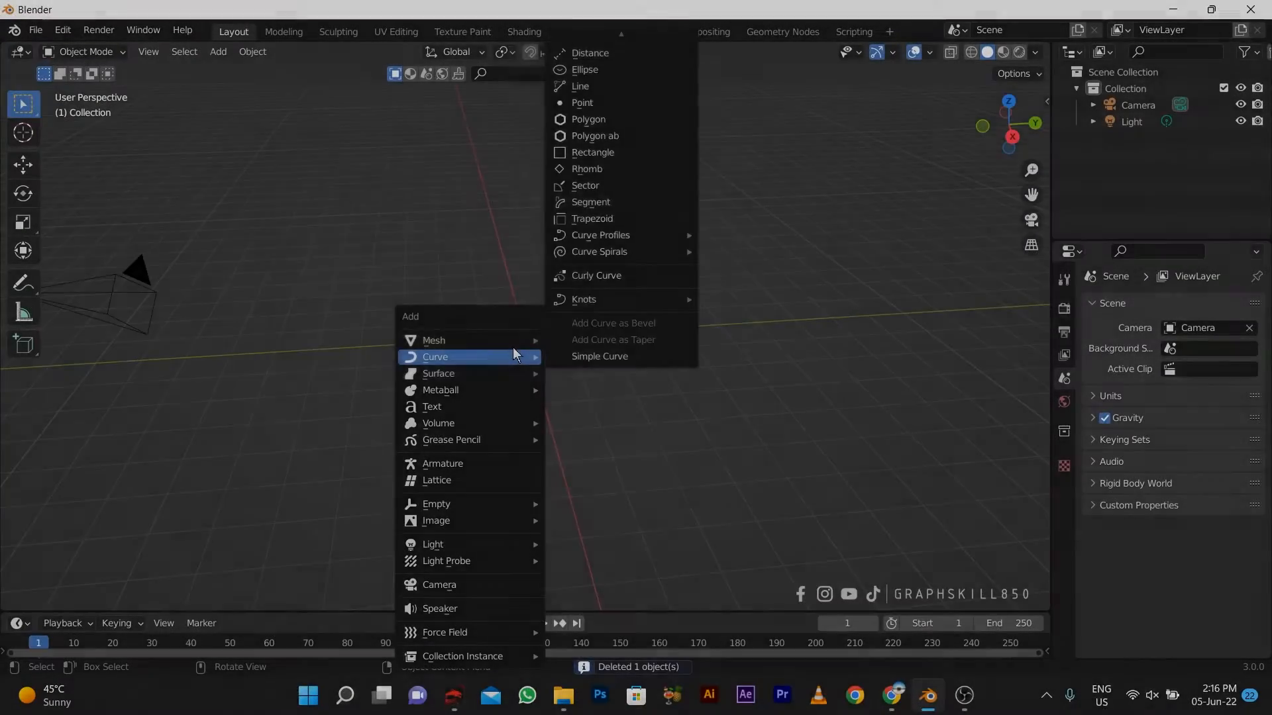
mouse_move(502, 340)
left_click(630, 429)
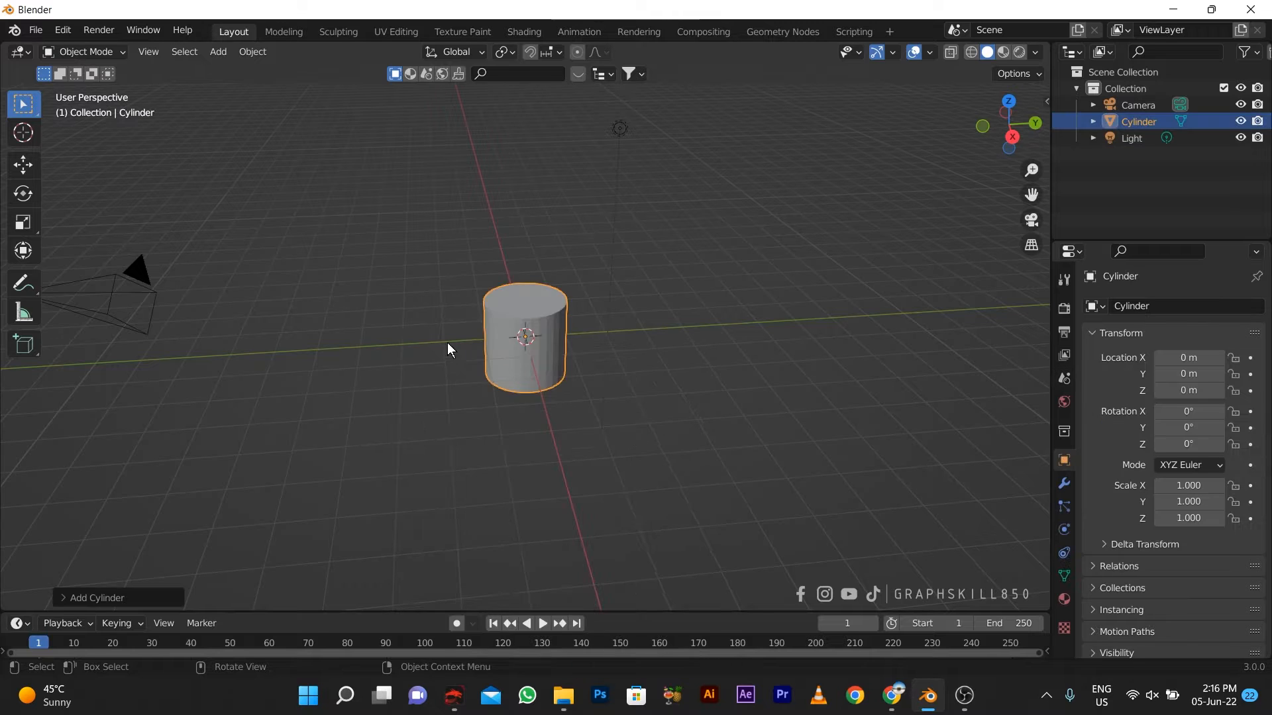
key("s")
key("z")
left_click(486, 352)
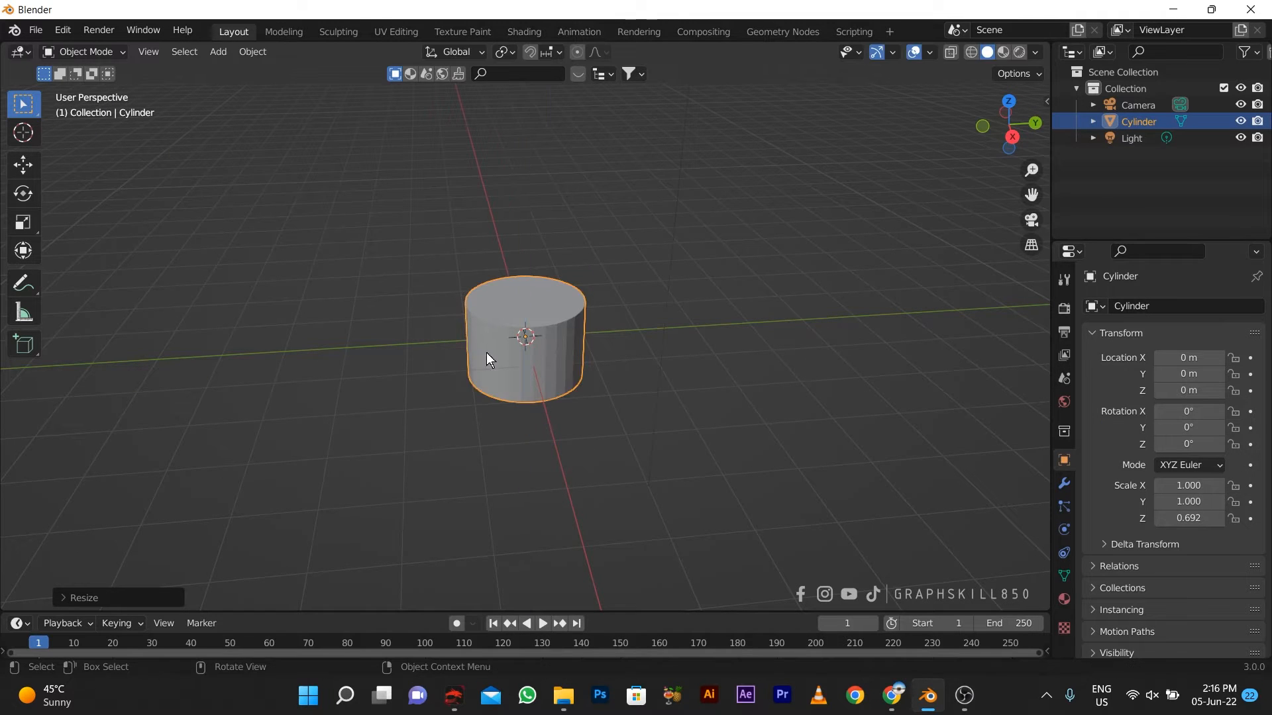
Step: Bevel the edge around the cylinder's bottom face by about 0.04 m
scroll(461, 376, "up", 3)
middle_click_drag(461, 376, 507, 356)
key("Tab")
scroll(508, 357, "up", 3)
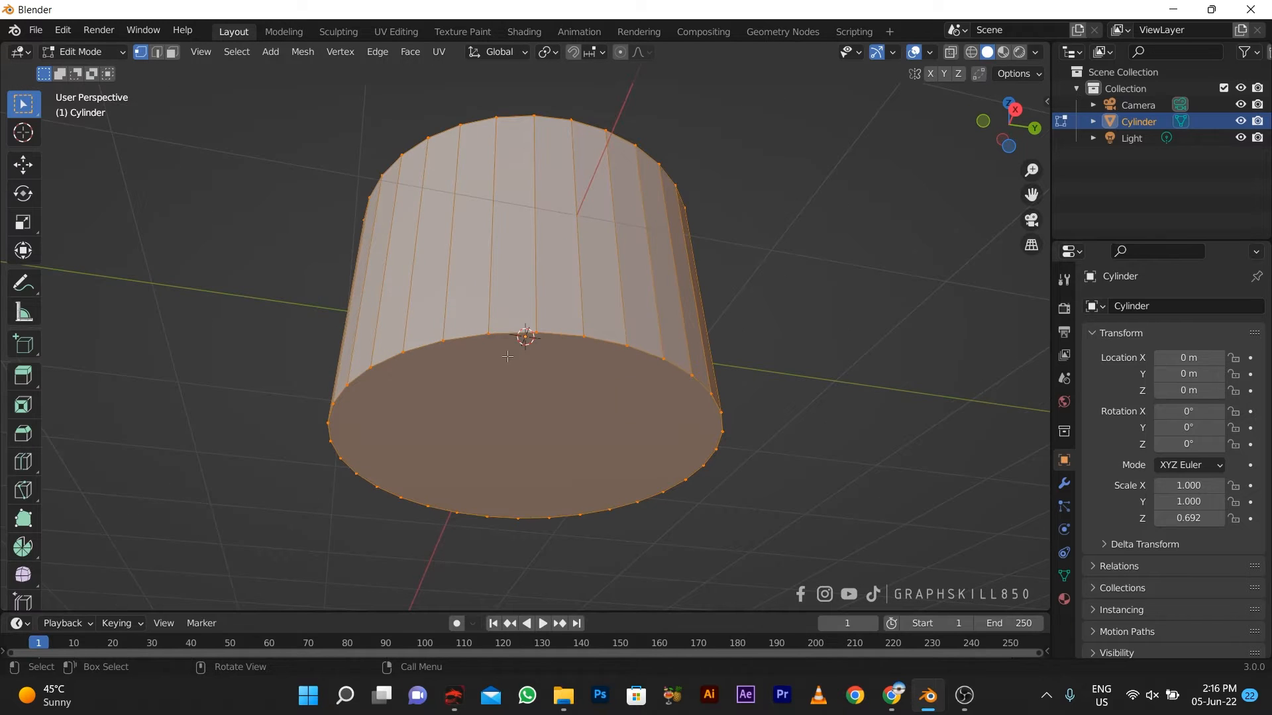
left_click(466, 340)
left_click(517, 452)
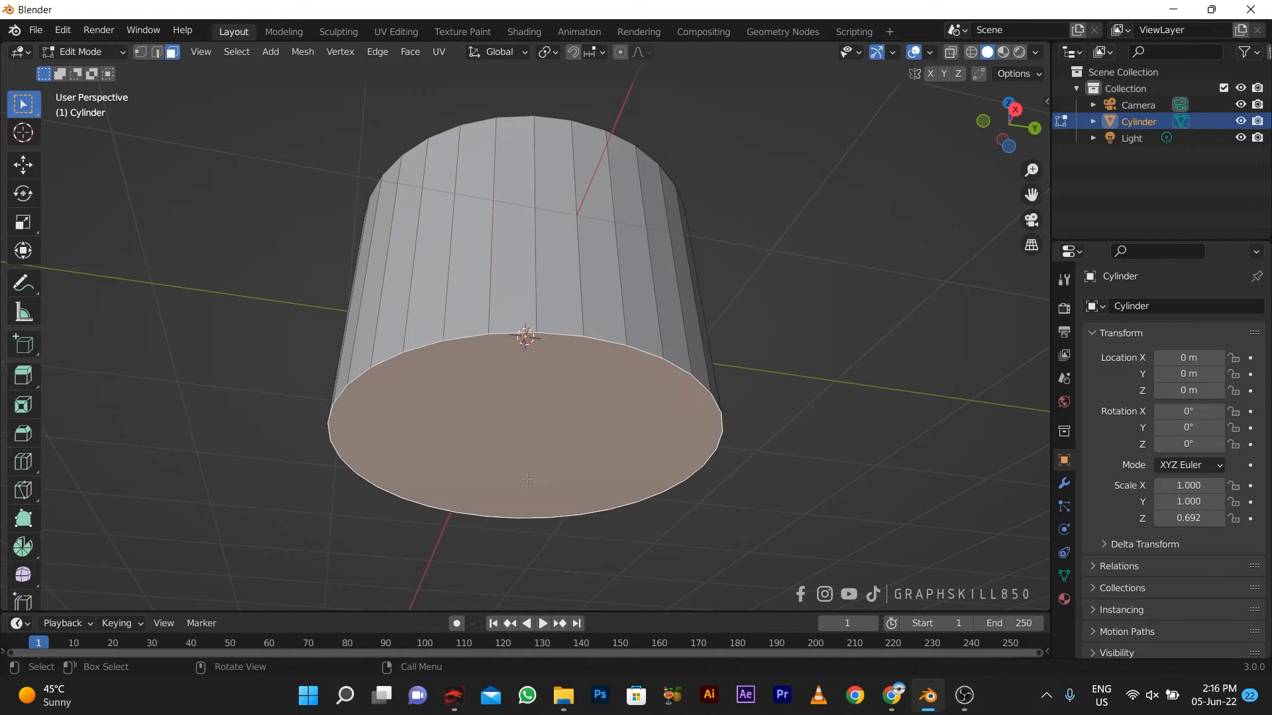
key("ctrl+b")
scroll(557, 462, "up", 4)
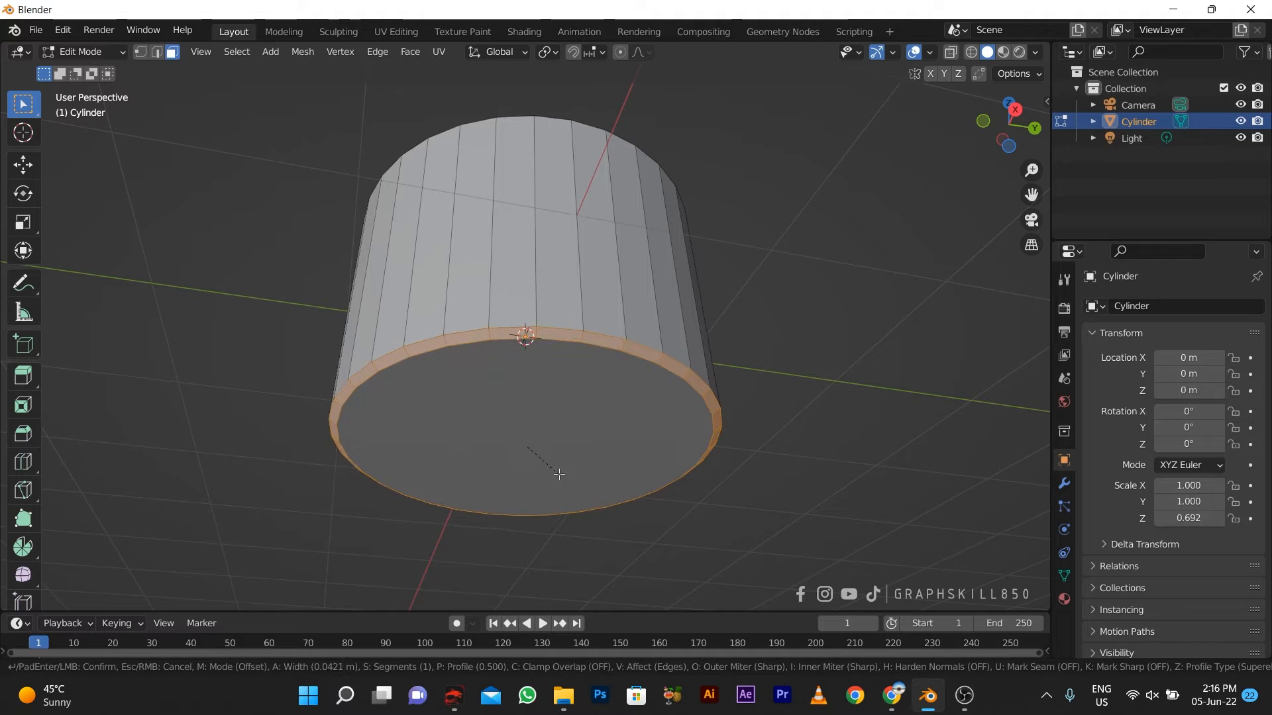
left_click(561, 474)
middle_click_drag(562, 474, 479, 299)
key("Tab")
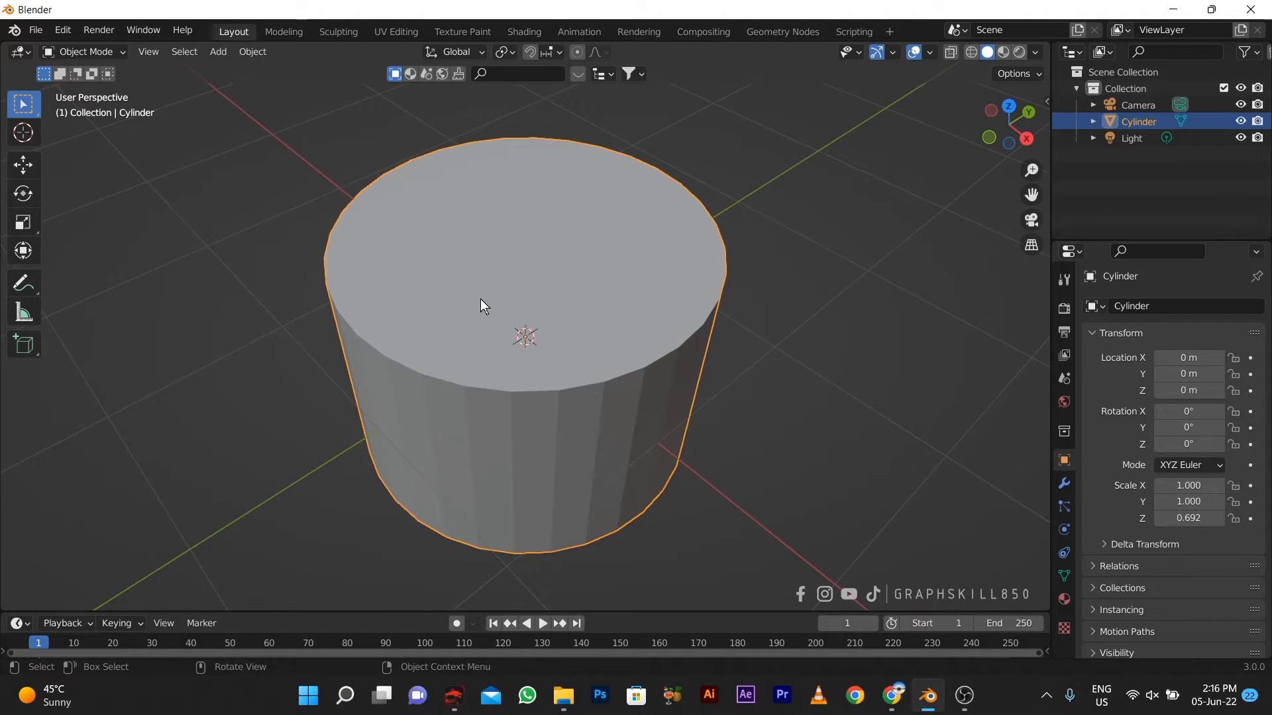
Step: Inset the cylinder's top face by about 0.02 m
key("Tab")
left_click(510, 294)
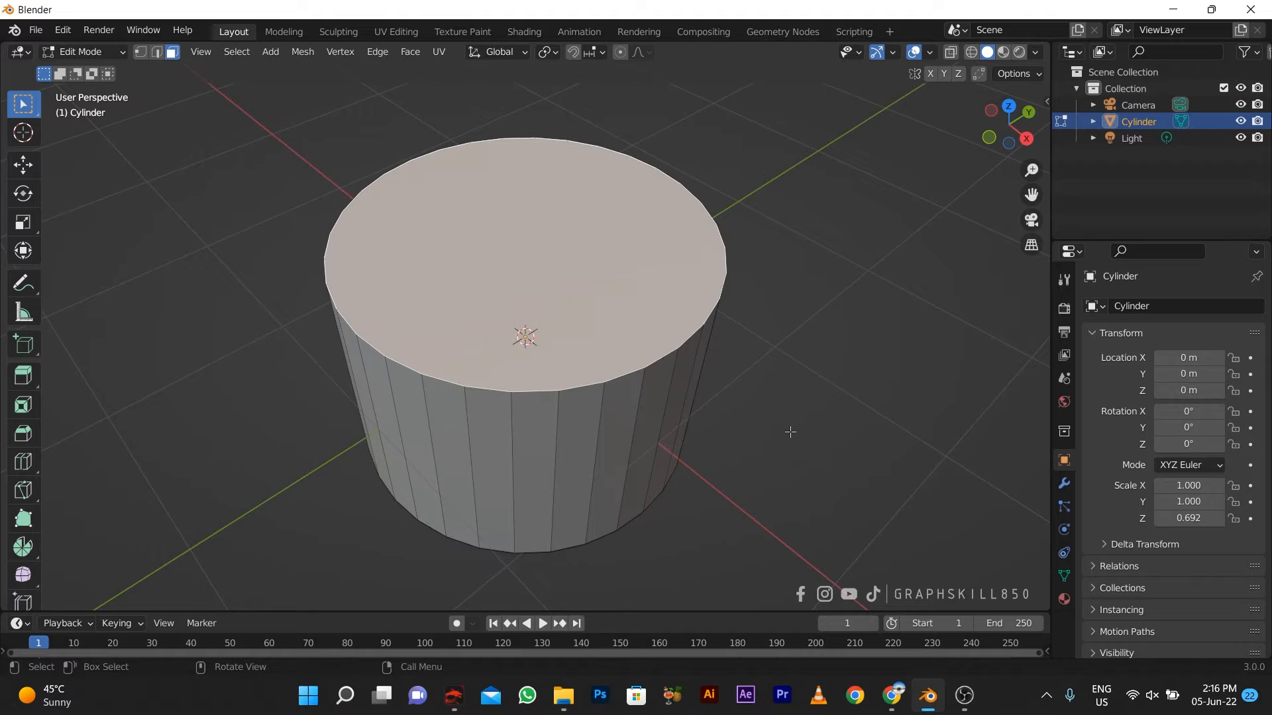
middle_click_drag(696, 420, 709, 368)
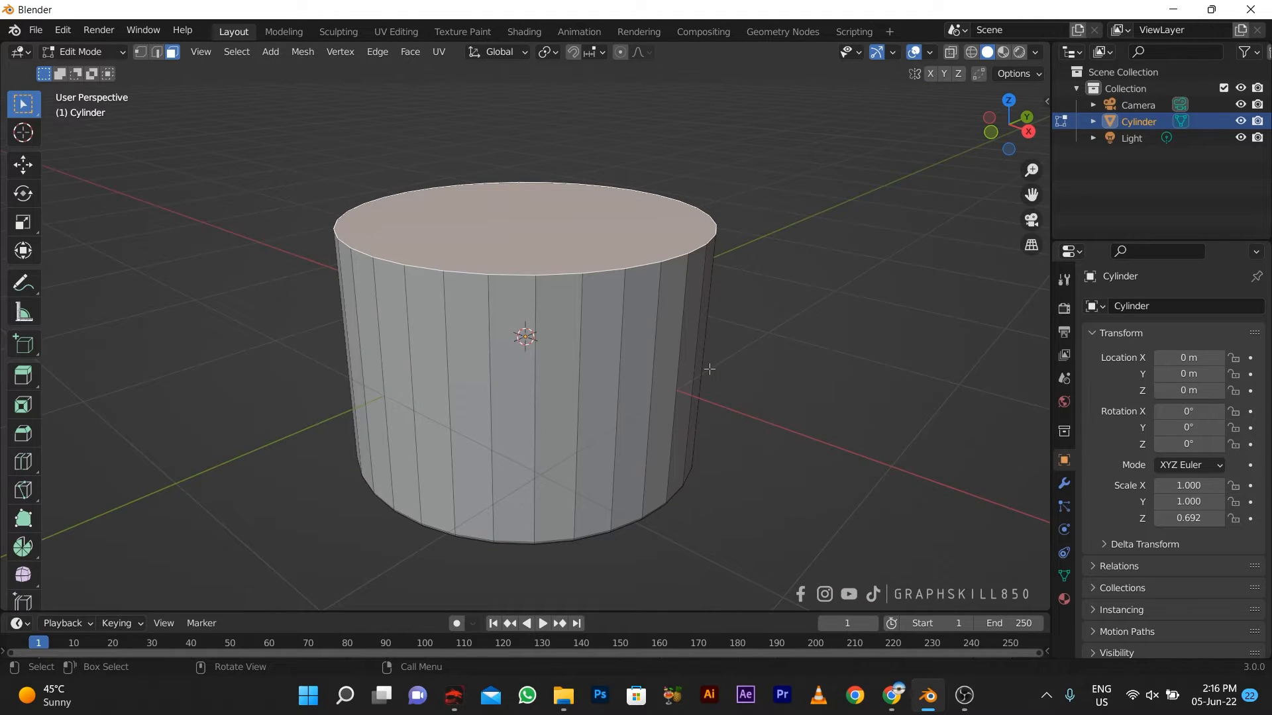
key("i")
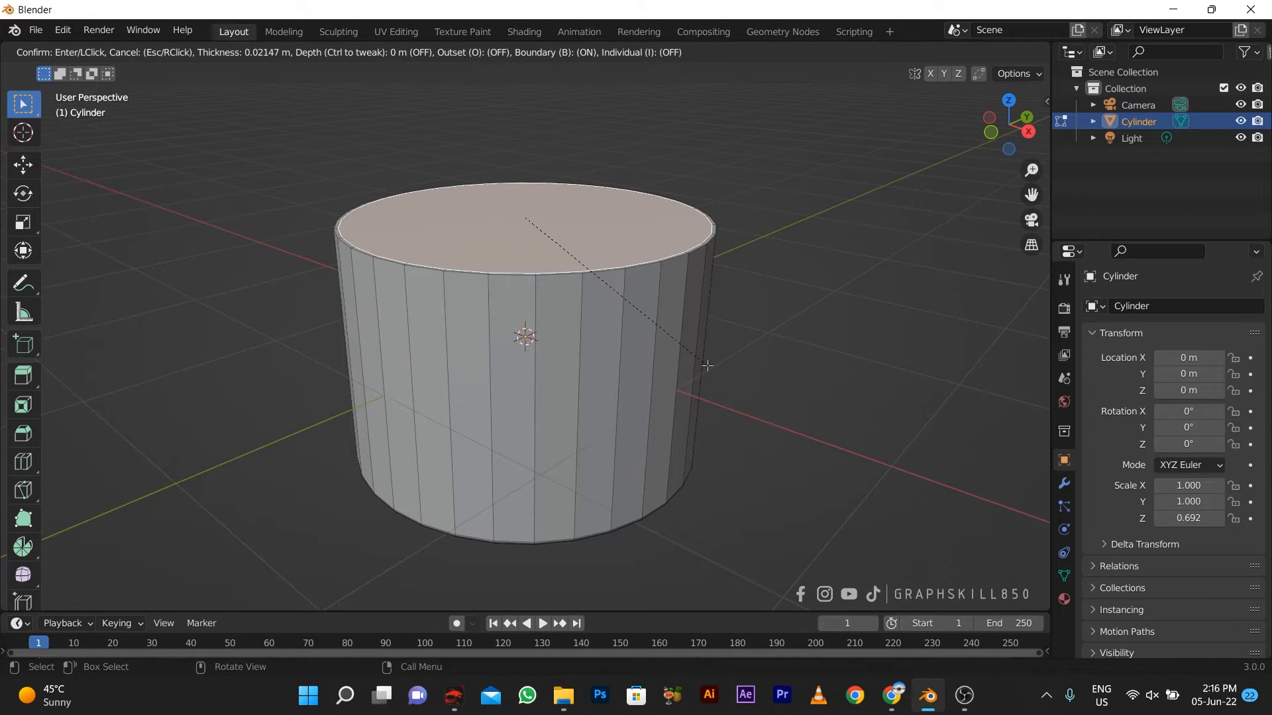
left_click(709, 366)
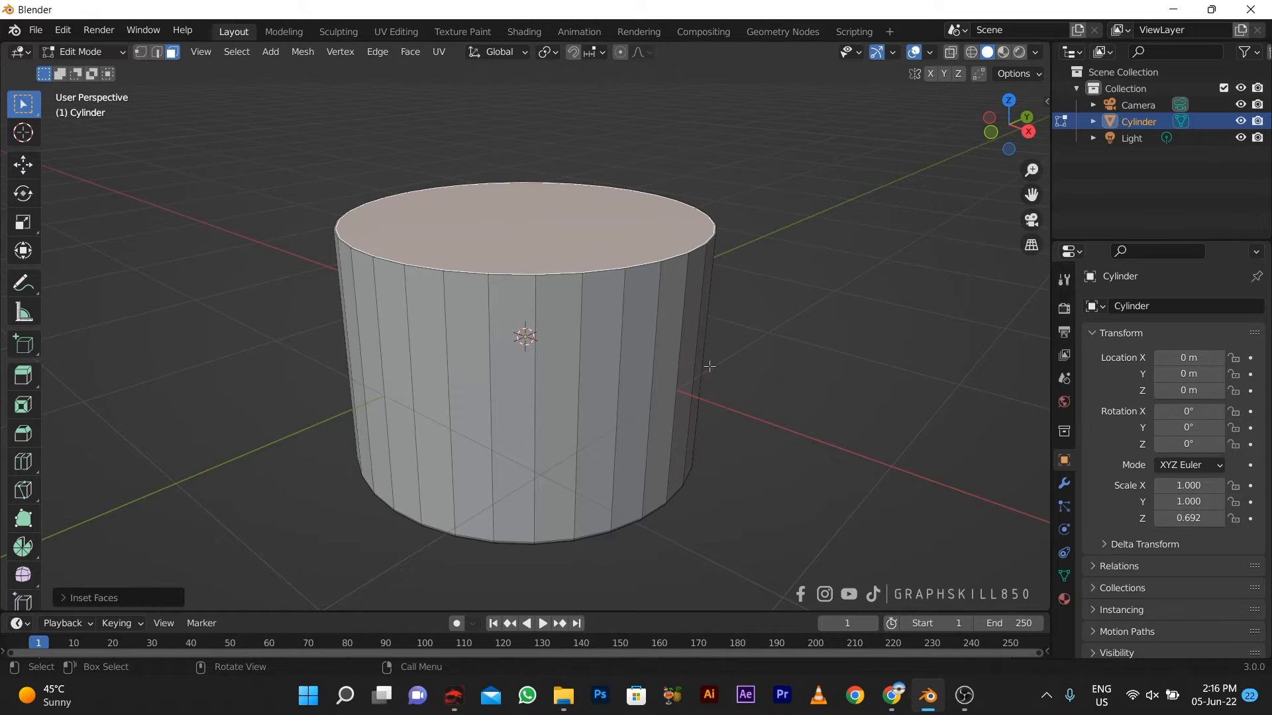
Step: Lower the inset top face along Z to near the cylinder's base so that the body becomes hollow
key("KP_1")
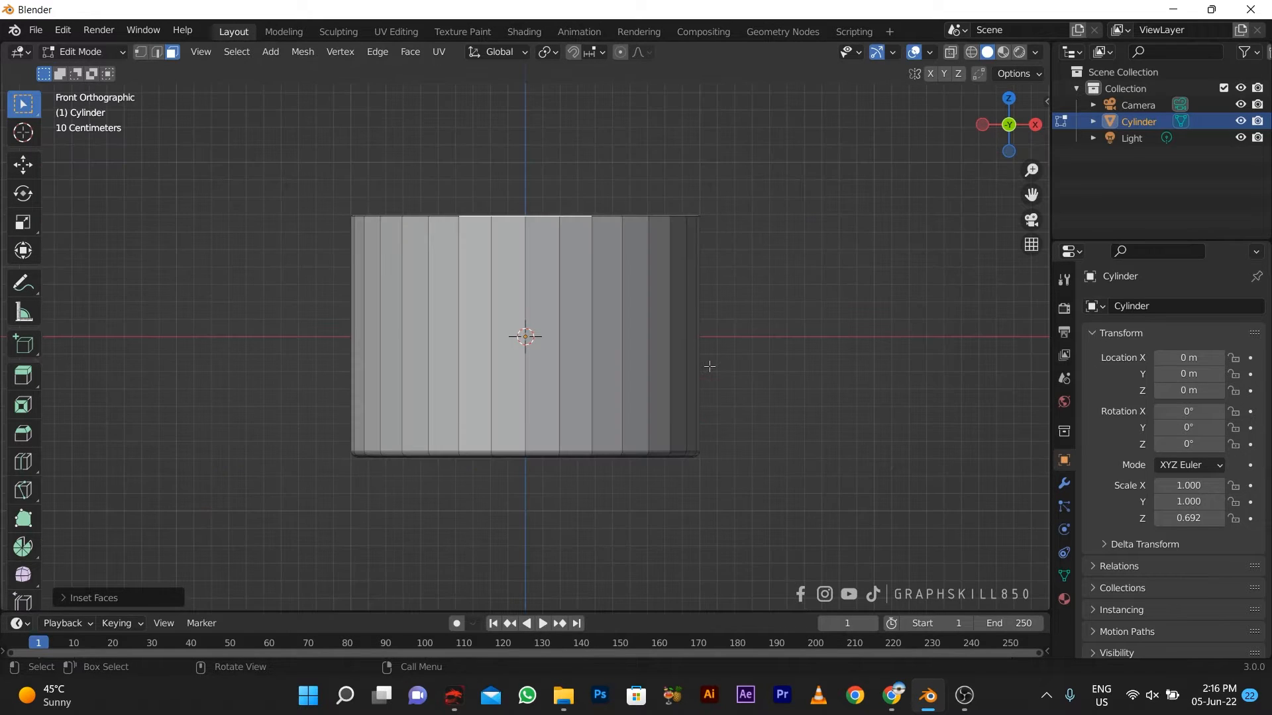
left_click(973, 53)
left_click(24, 164)
left_click_drag(525, 180, 525, 404)
middle_click_drag(305, 355, 327, 435)
key("Tab")
middle_click_drag(394, 374, 402, 442)
left_click(987, 52)
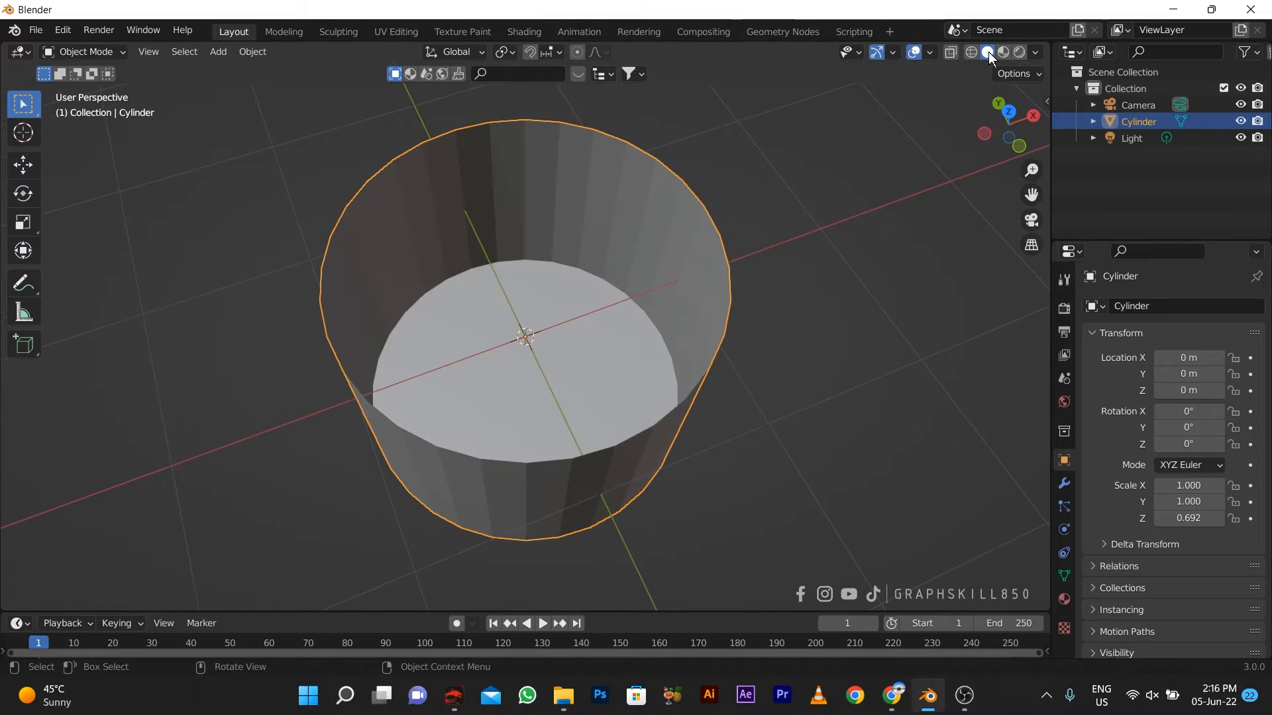
mouse_move(504, 218)
middle_mouse_down()
mouse_move(493, 267)
mouse_move(212, 263)
middle_mouse_up()
left_click(212, 264)
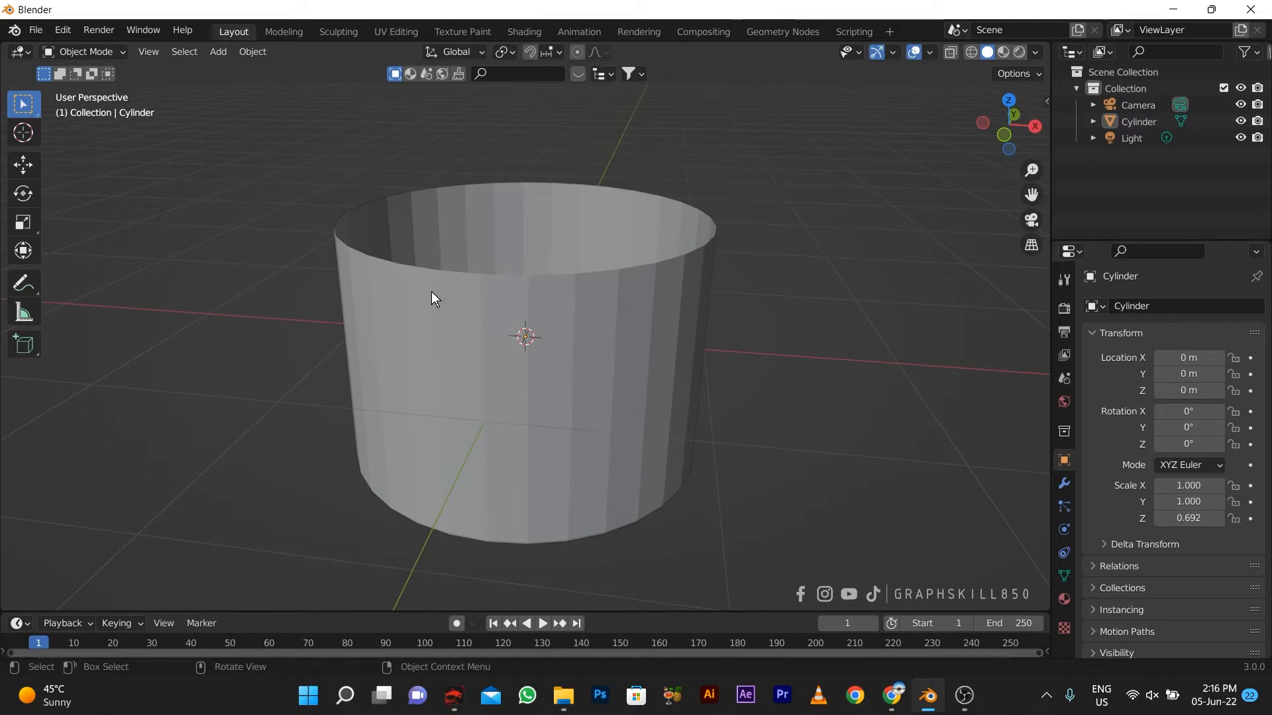
Step: Add a centred vertical loop cut through one segment of the hollow cylinder's wall
key("Tab")
scroll(426, 264, "up", 2)
key("ctrl+r")
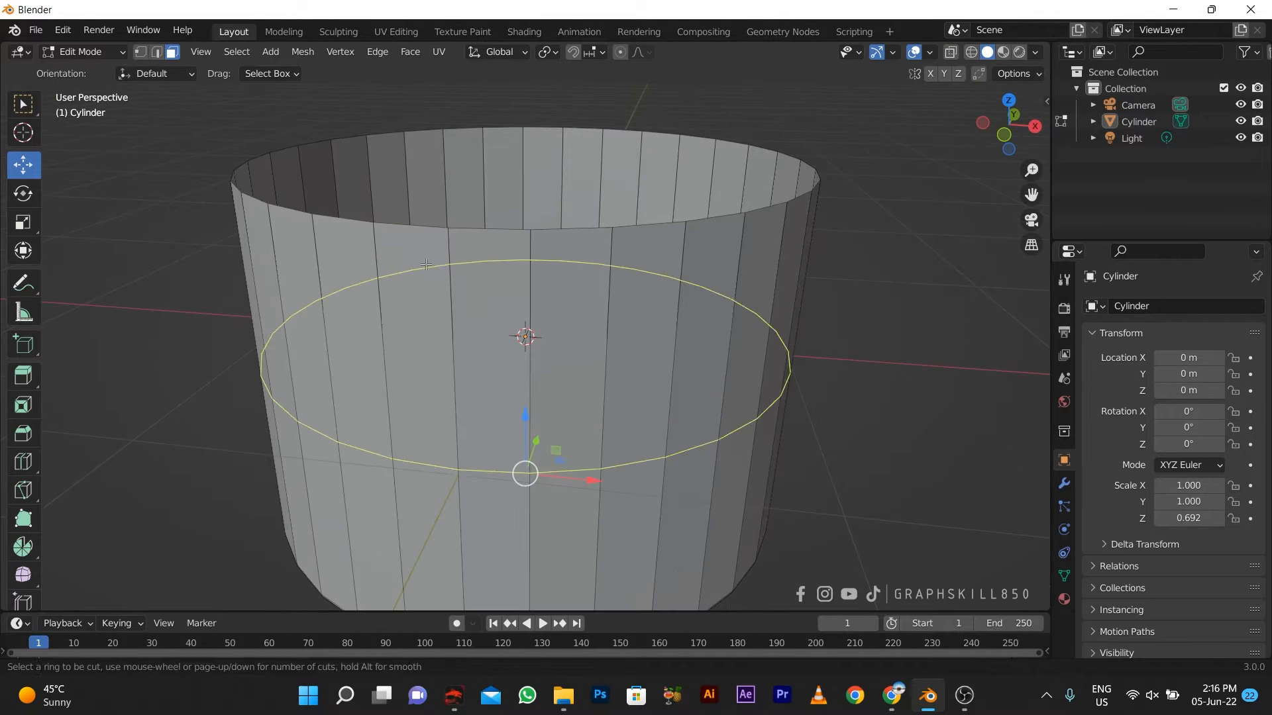
left_click(429, 235)
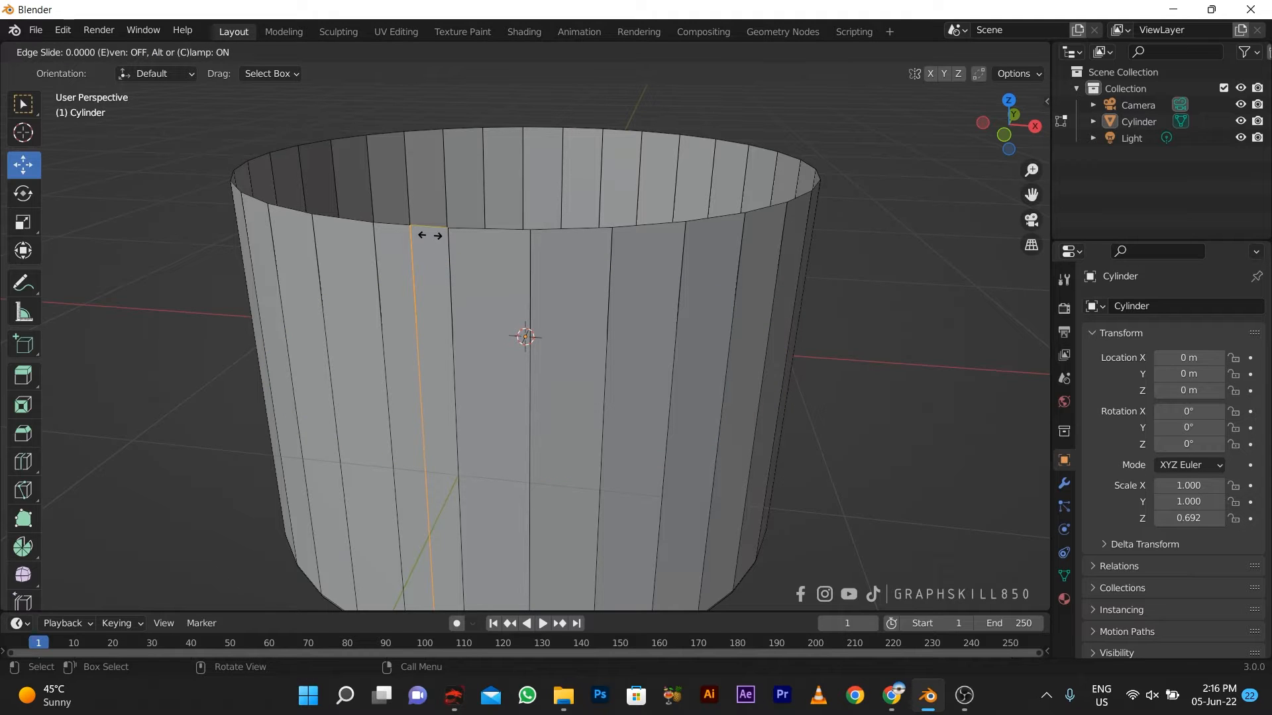
right_click(412, 292)
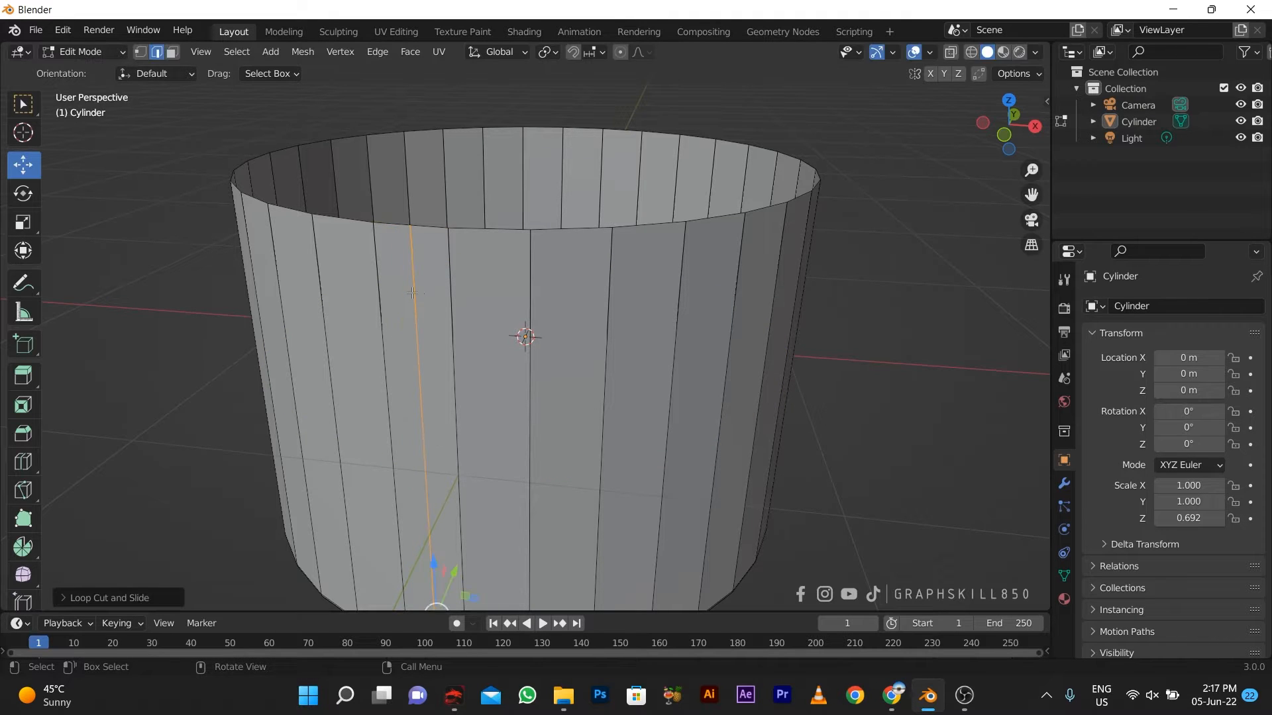
Step: Add a horizontal loop cut around the cylinder's wall and slide it up to just below the rim
key("3")
key("ctrl+r")
left_click(443, 271)
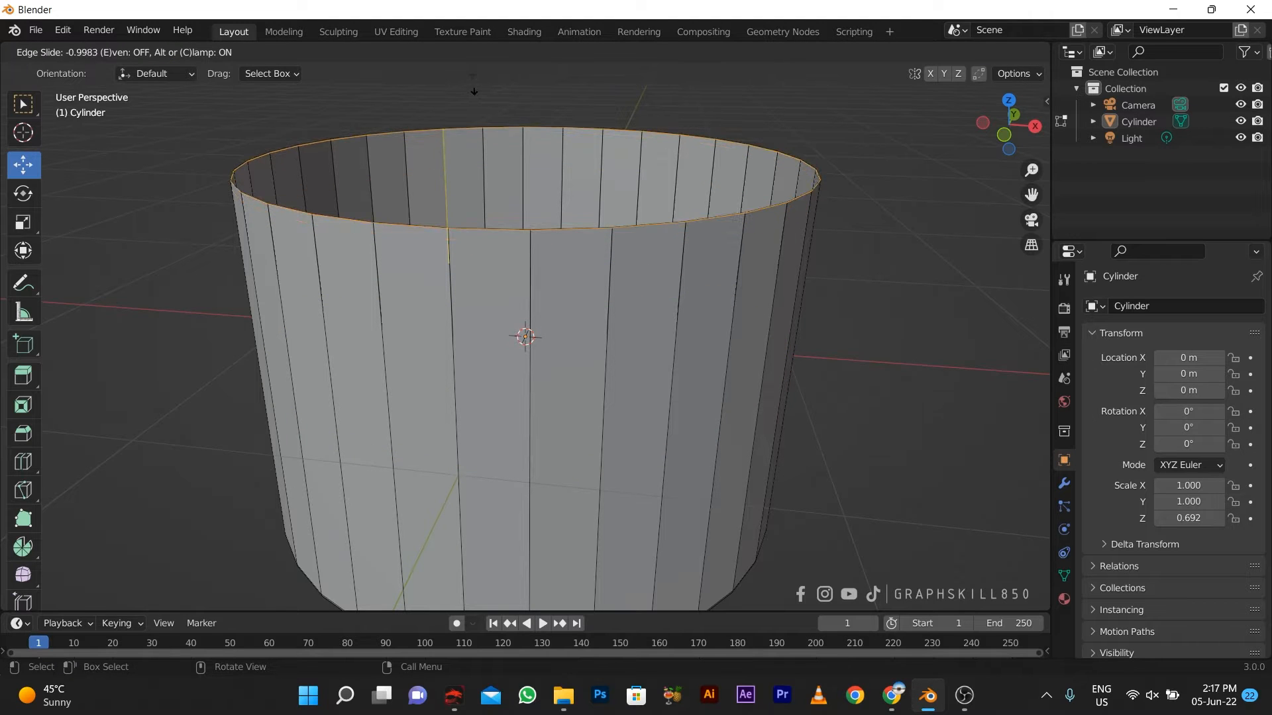
left_click(473, 85)
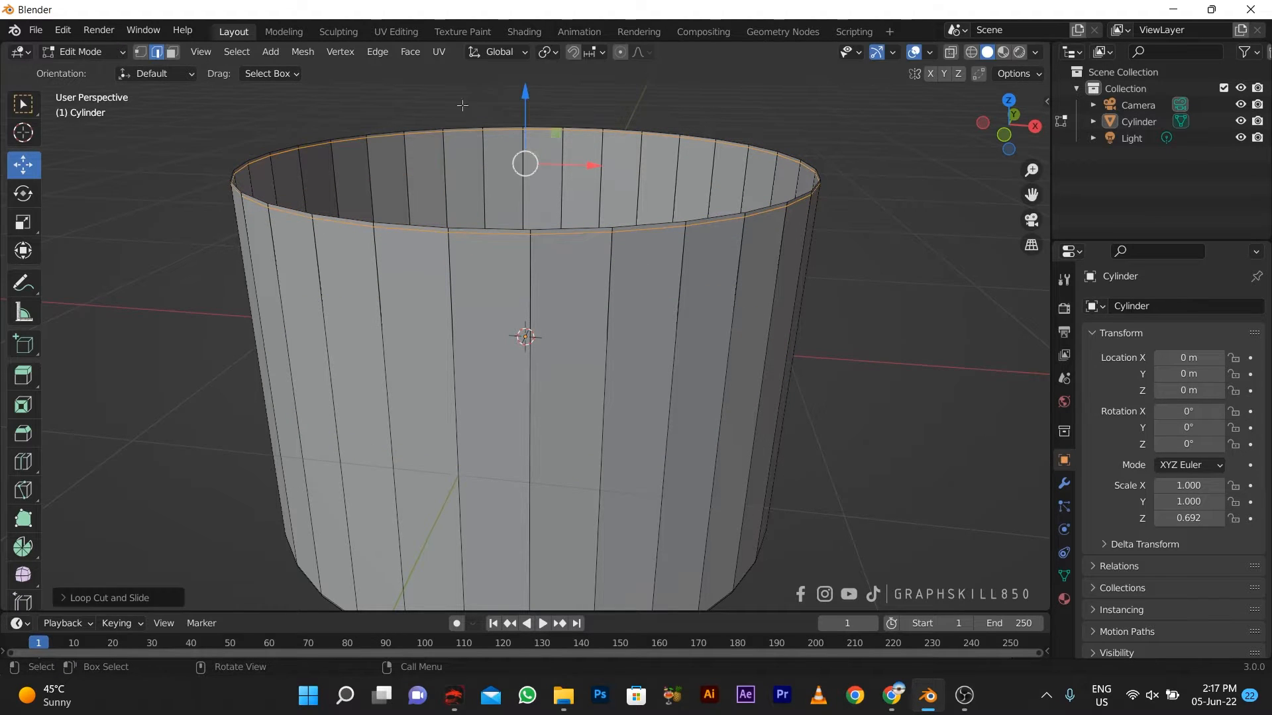
scroll(502, 245, "up", 5)
scroll(502, 245, "down", 6)
middle_click_drag(502, 245, 500, 245, "shift")
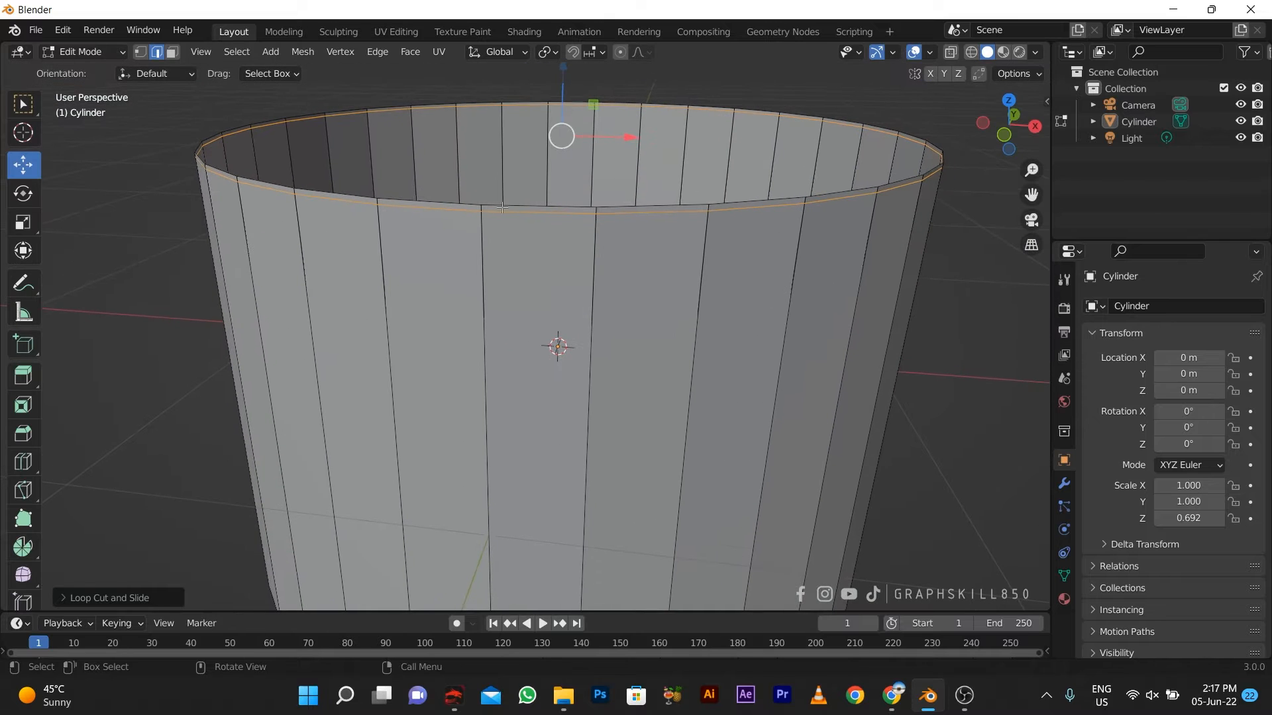
Step: Try to select the narrow ring of faces around the rim in face select mode
left_click(172, 52)
left_click(537, 206)
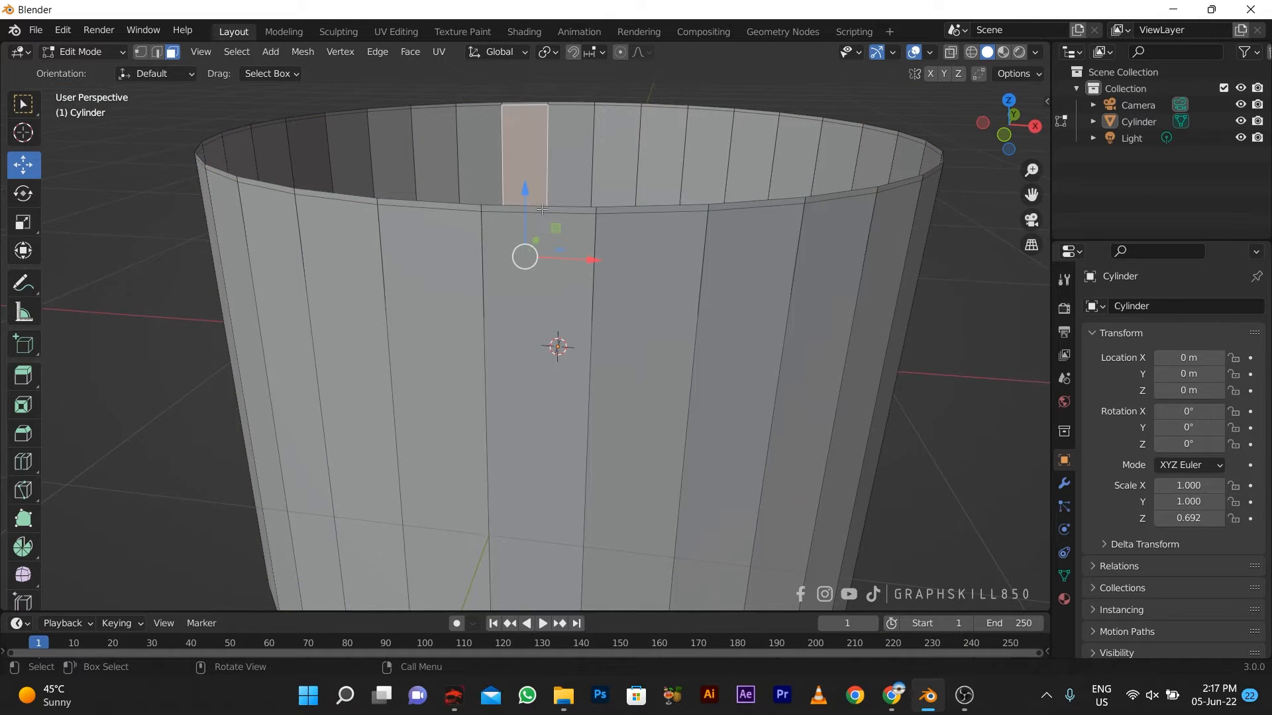
left_click(542, 210, "alt")
left_click(601, 210, "alt")
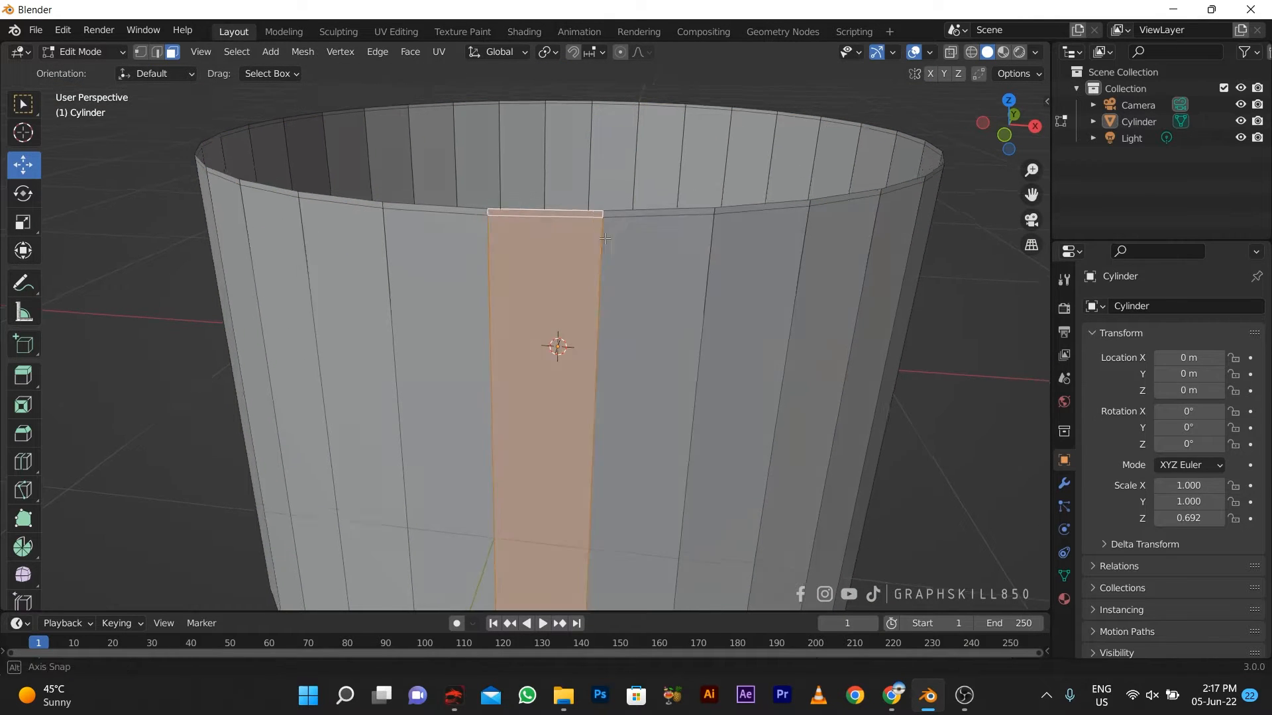
middle_click_drag(570, 213, 636, 312)
left_click(611, 323, "alt")
scroll(605, 322, "up", 3)
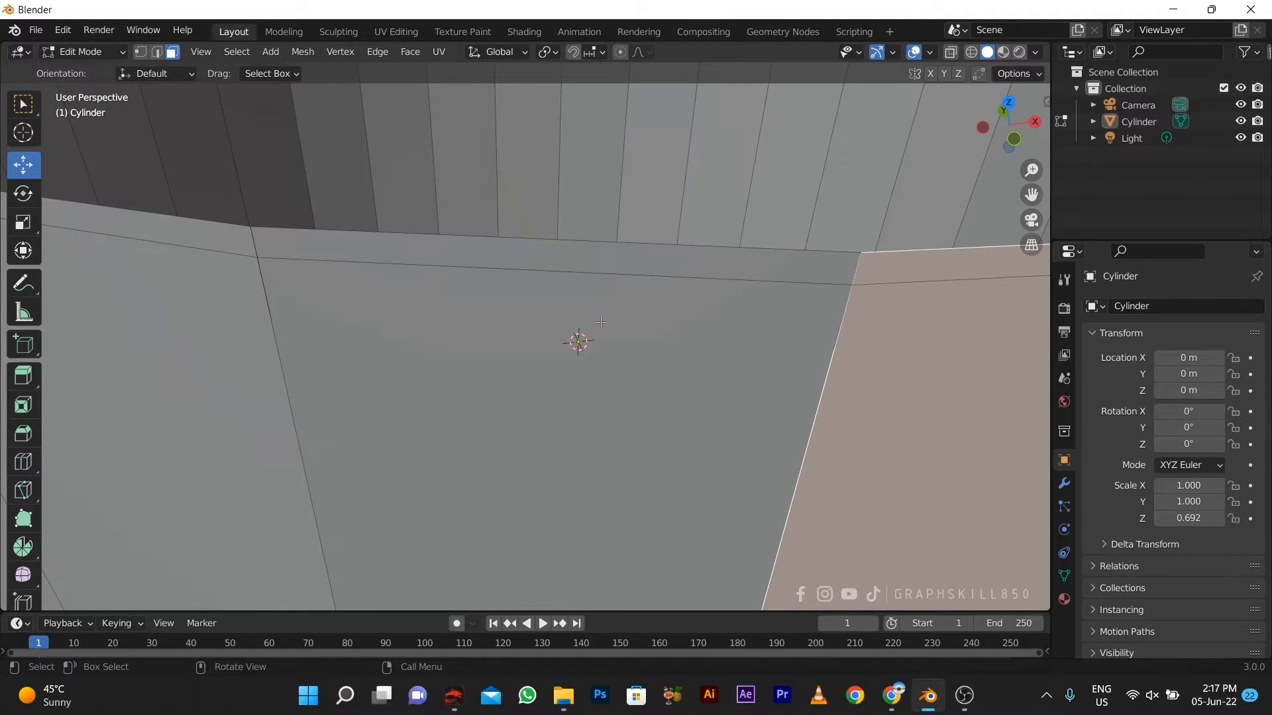
Step: Undo the rim selections, the loop cut, the lowering of the top face and its inset
key("ctrl+z")
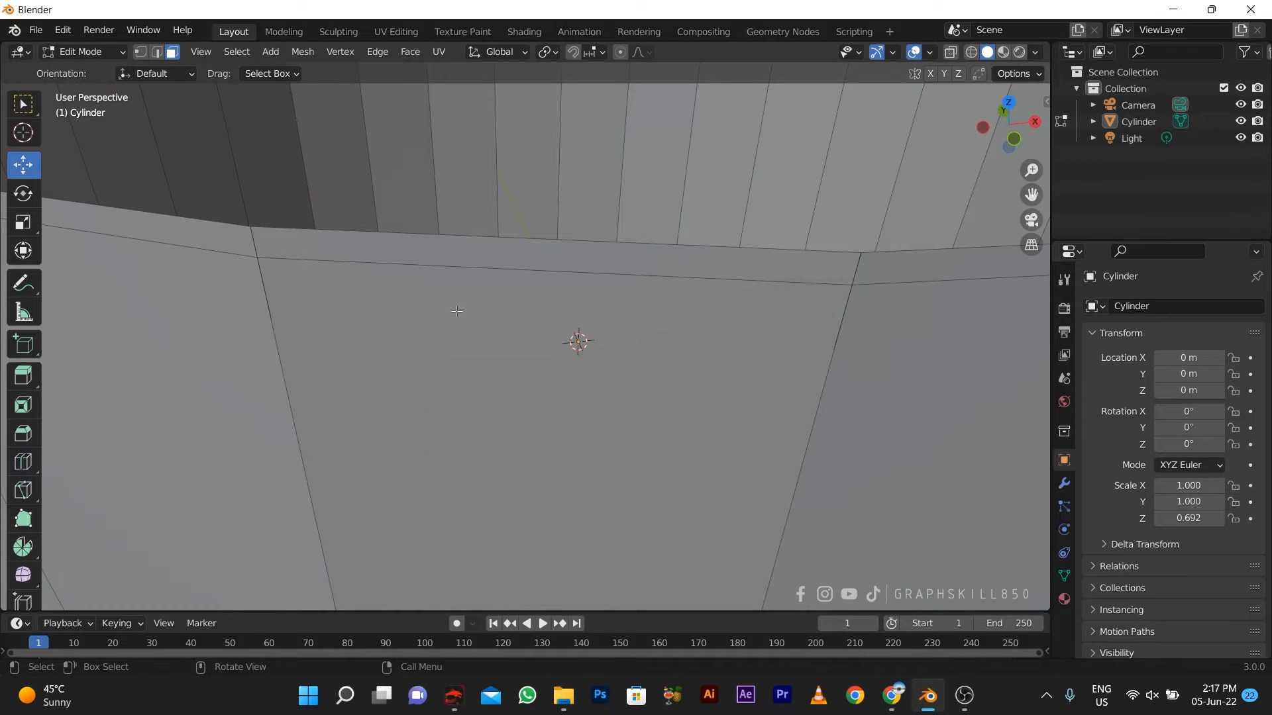
scroll(456, 312, "down", 3)
key("ctrl+z")
key("ctrl+z")
key("ctrl+z")
key("ctrl+z")
key("ctrl+z")
key("ctrl+z")
key("ctrl+z")
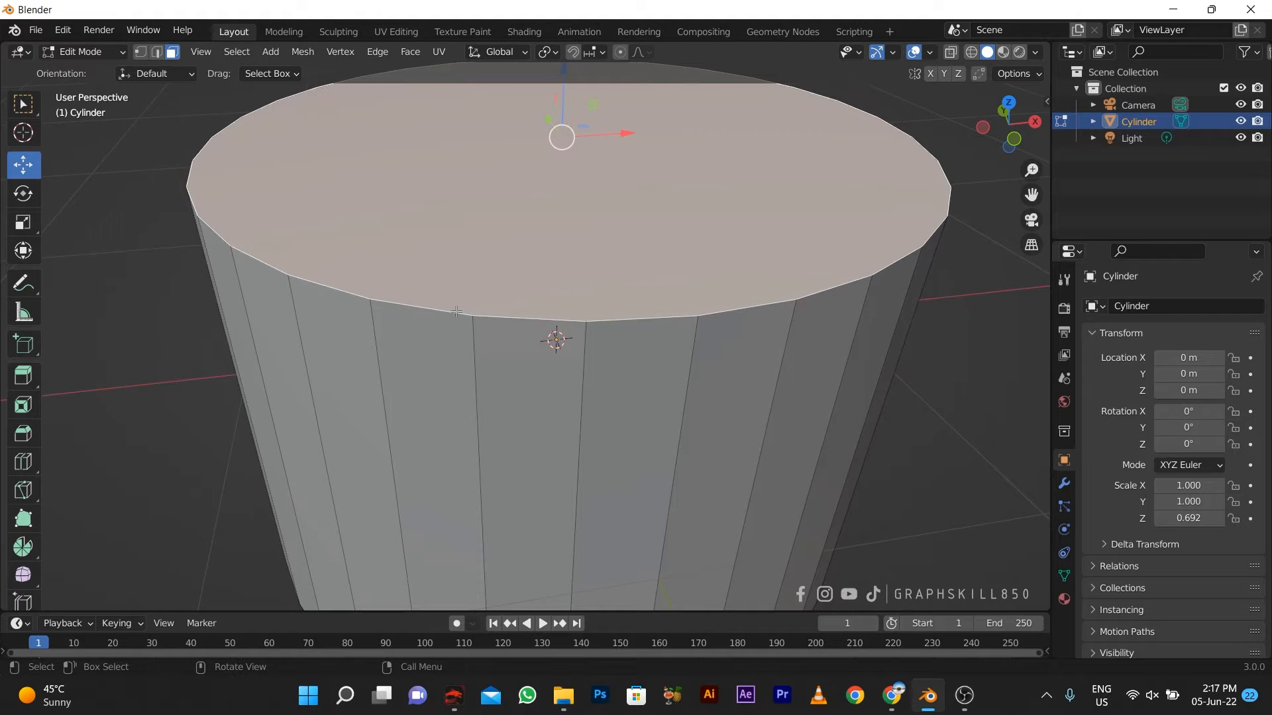
Step: Delete the cylinder's top face to leave the body open
key("x")
left_click(457, 312)
scroll(514, 306, "down", 1)
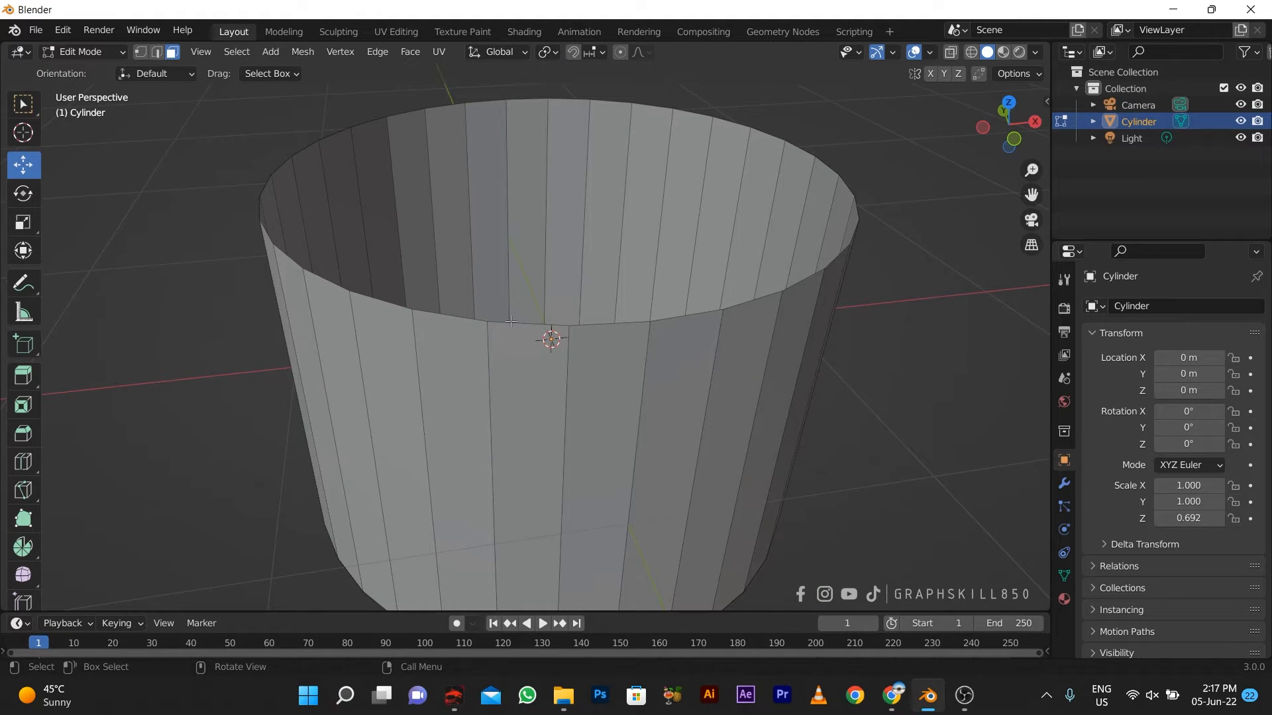
Step: Extrude the entire edge loop of the open rim upward along Z by about 0.05 m
left_click(511, 321)
left_click(156, 52)
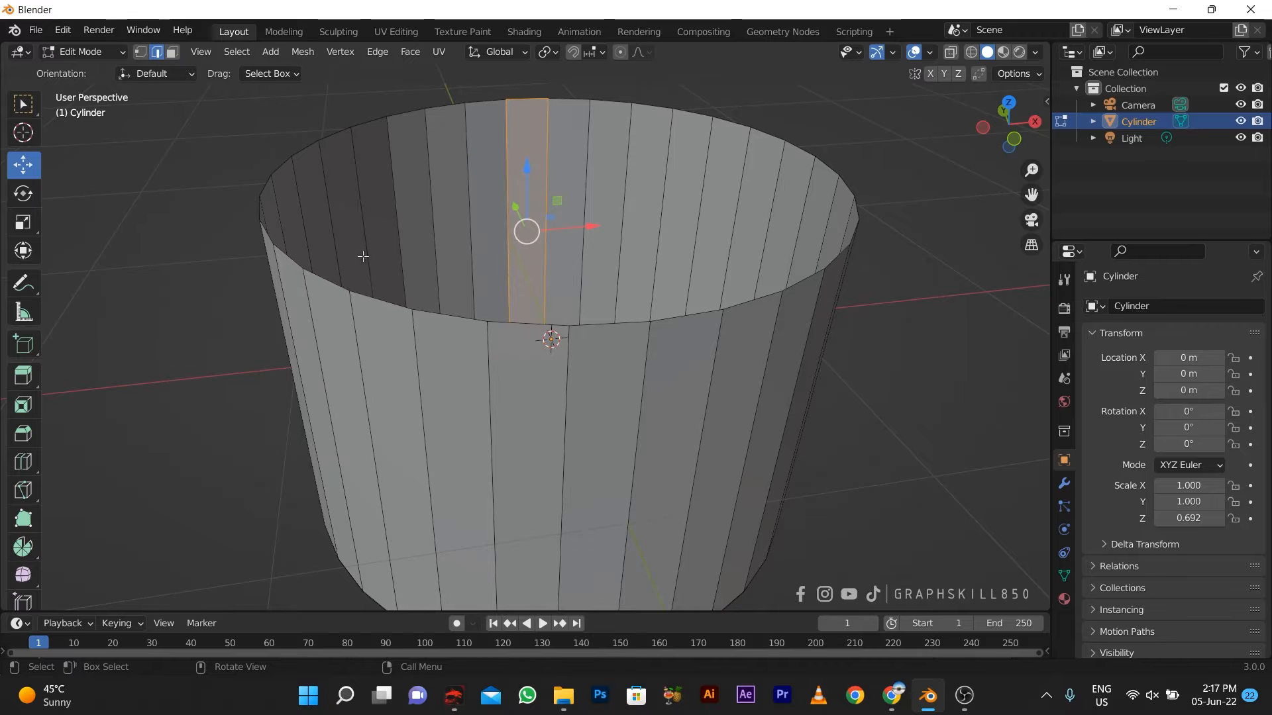
left_click(375, 300)
left_click(411, 310, "alt")
left_click(418, 310)
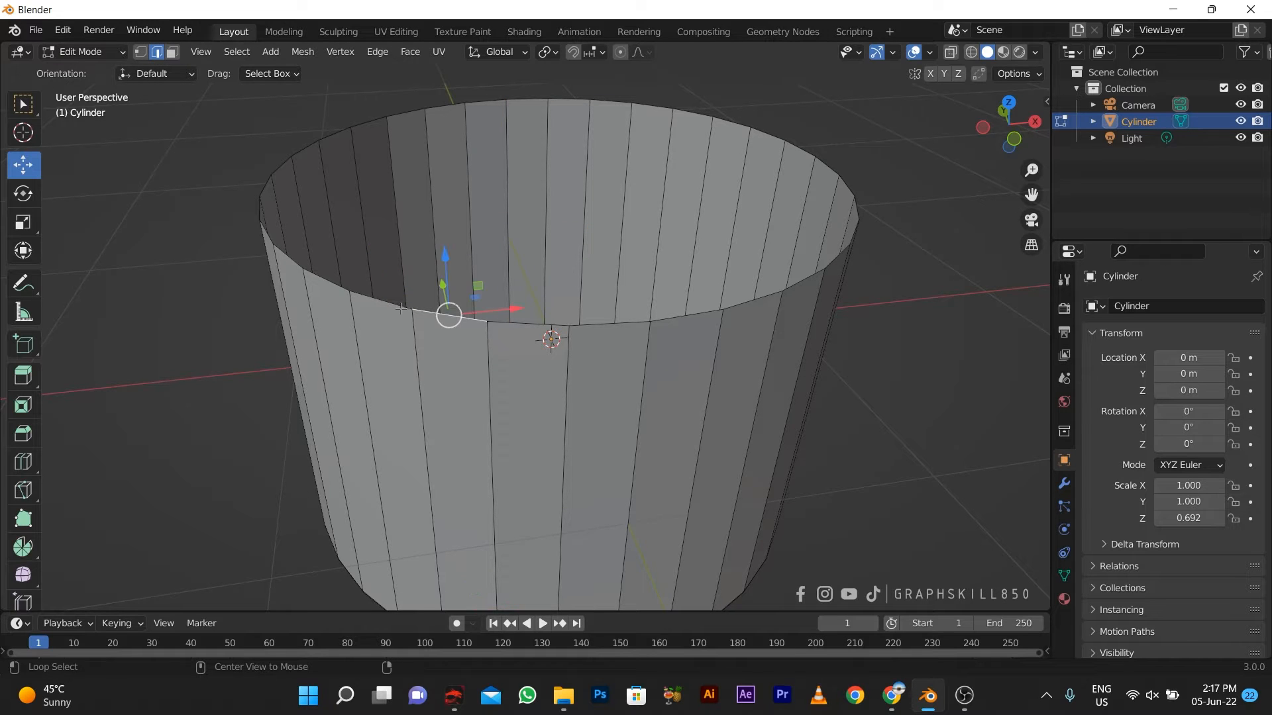
left_click(401, 309, "alt")
middle_click_drag(447, 379, 483, 376)
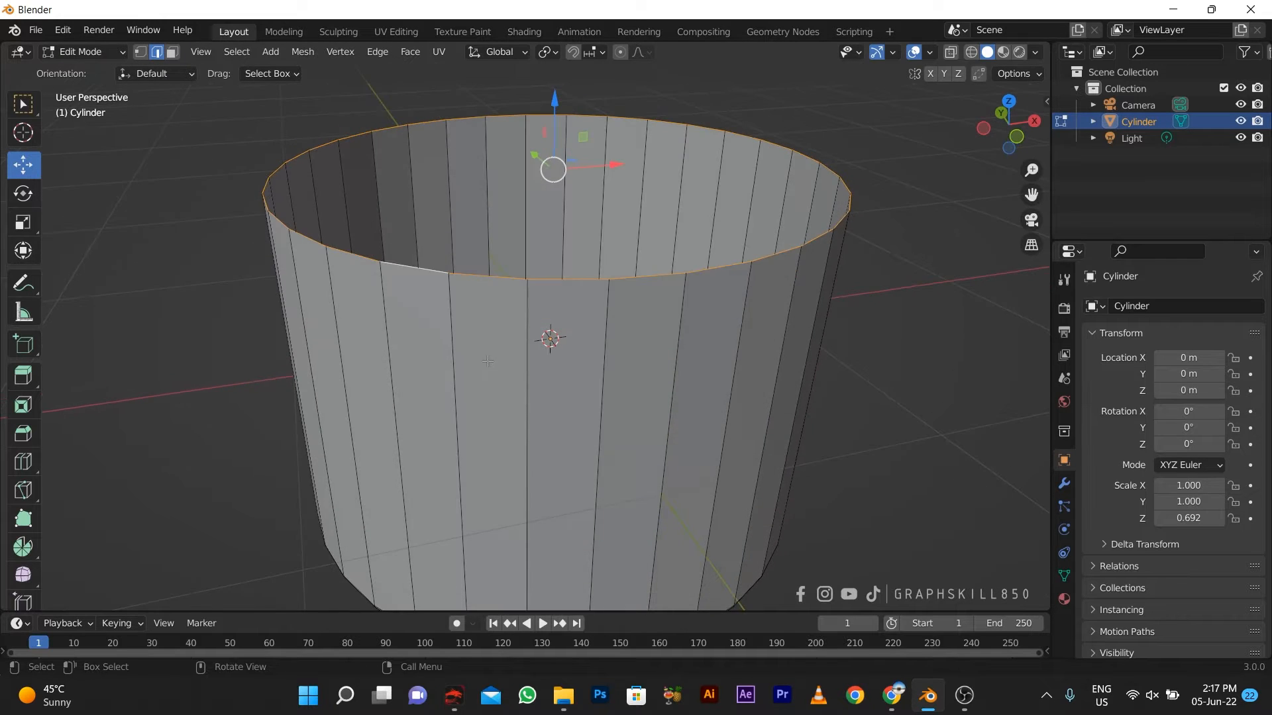
key("e")
key("z")
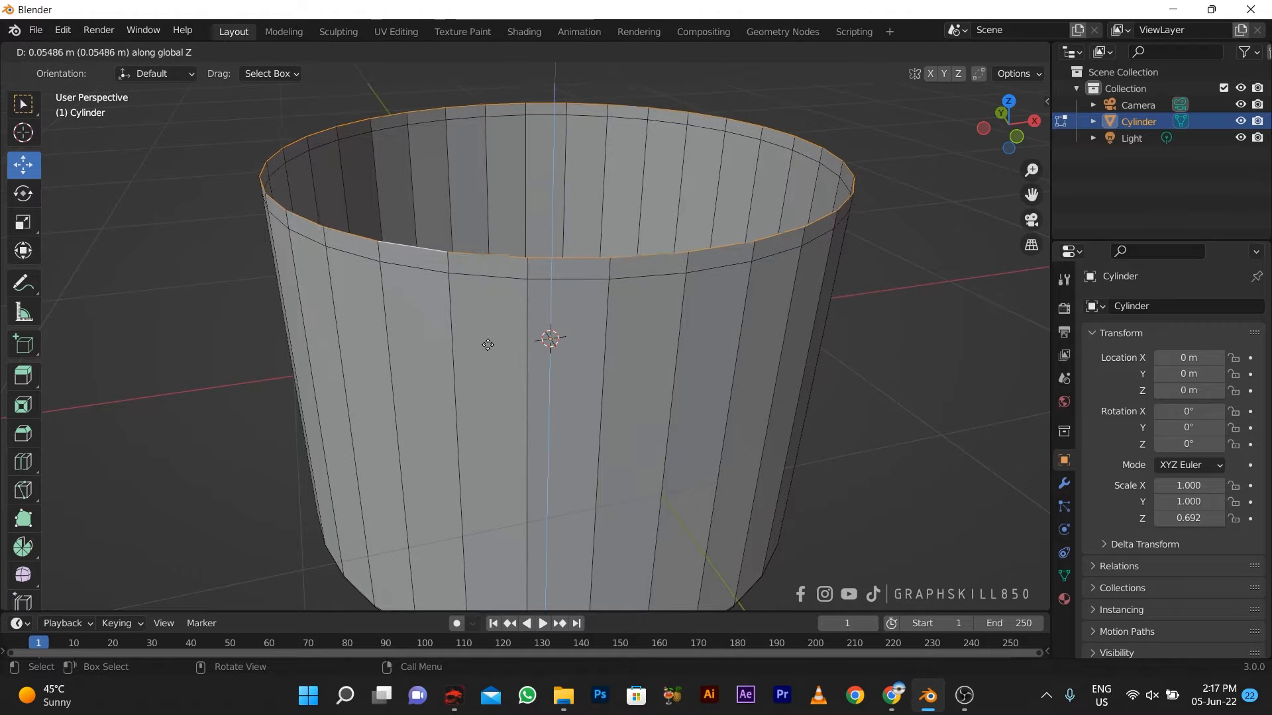
left_click(488, 347)
Step: Flare the extruded rim loop outward by a scale of about 1.07 and lower it slightly along Z
key("s")
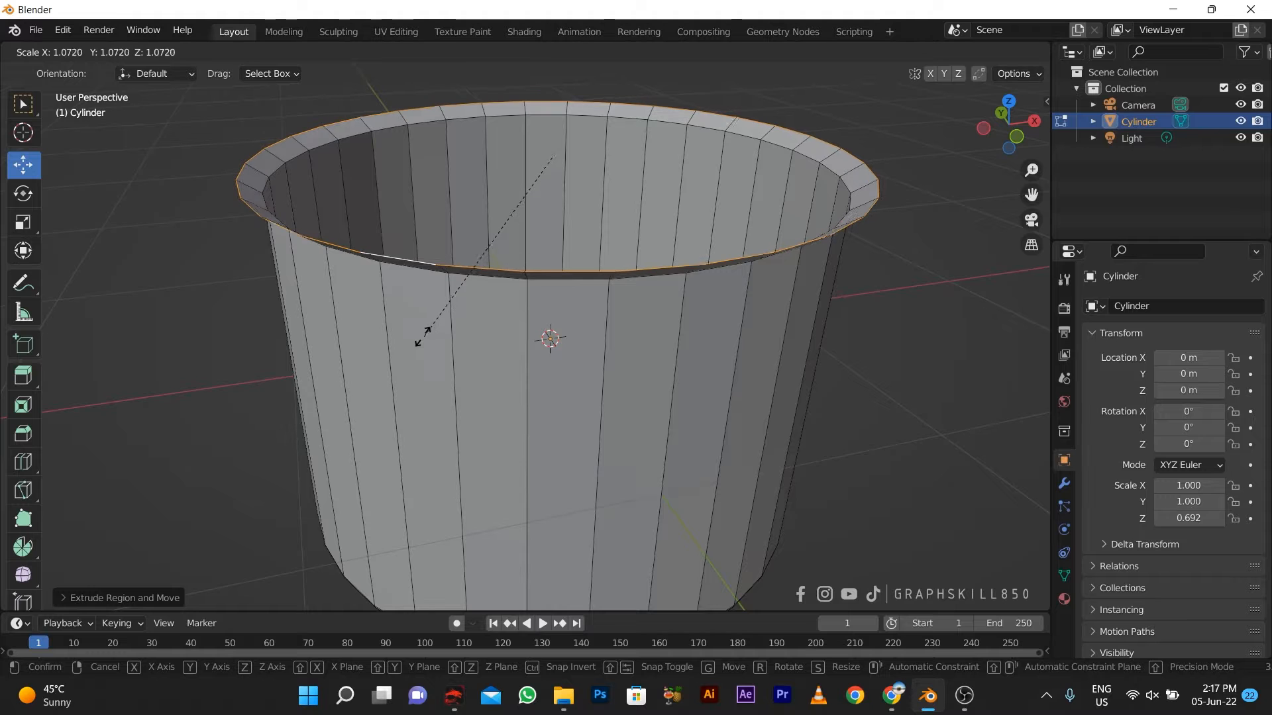
left_click(424, 340)
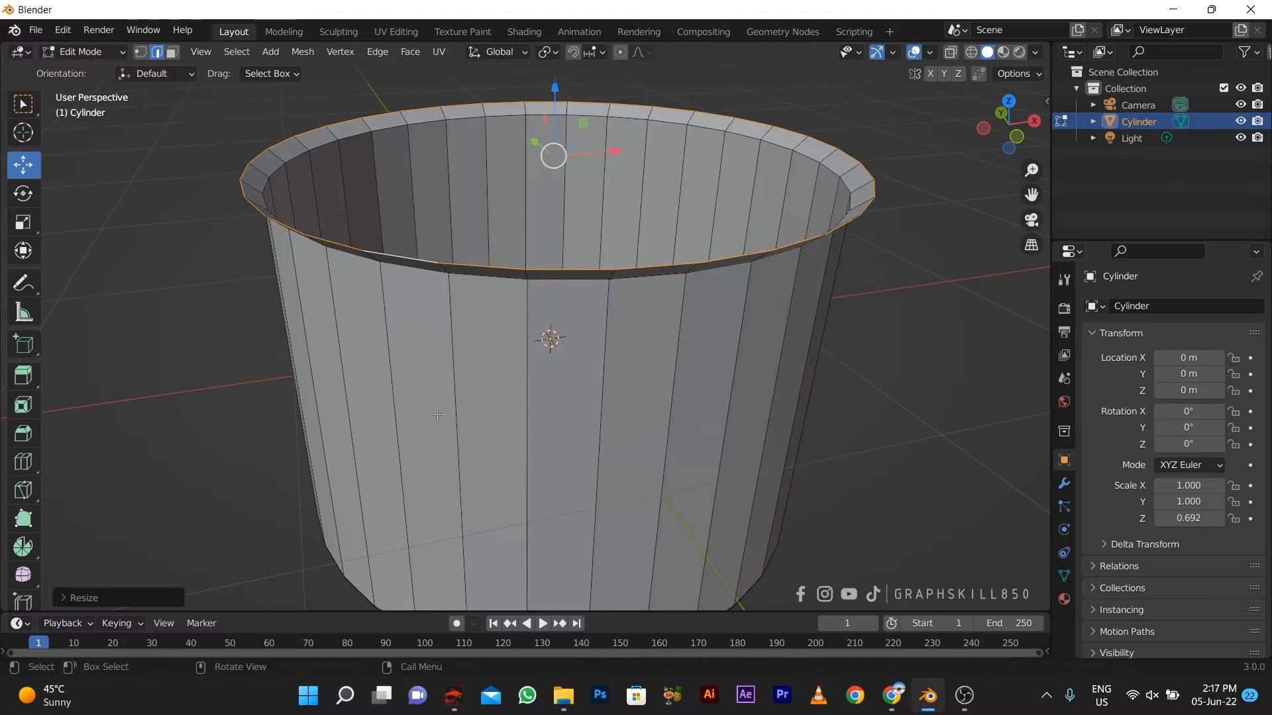
middle_click_drag(517, 132, 555, 125)
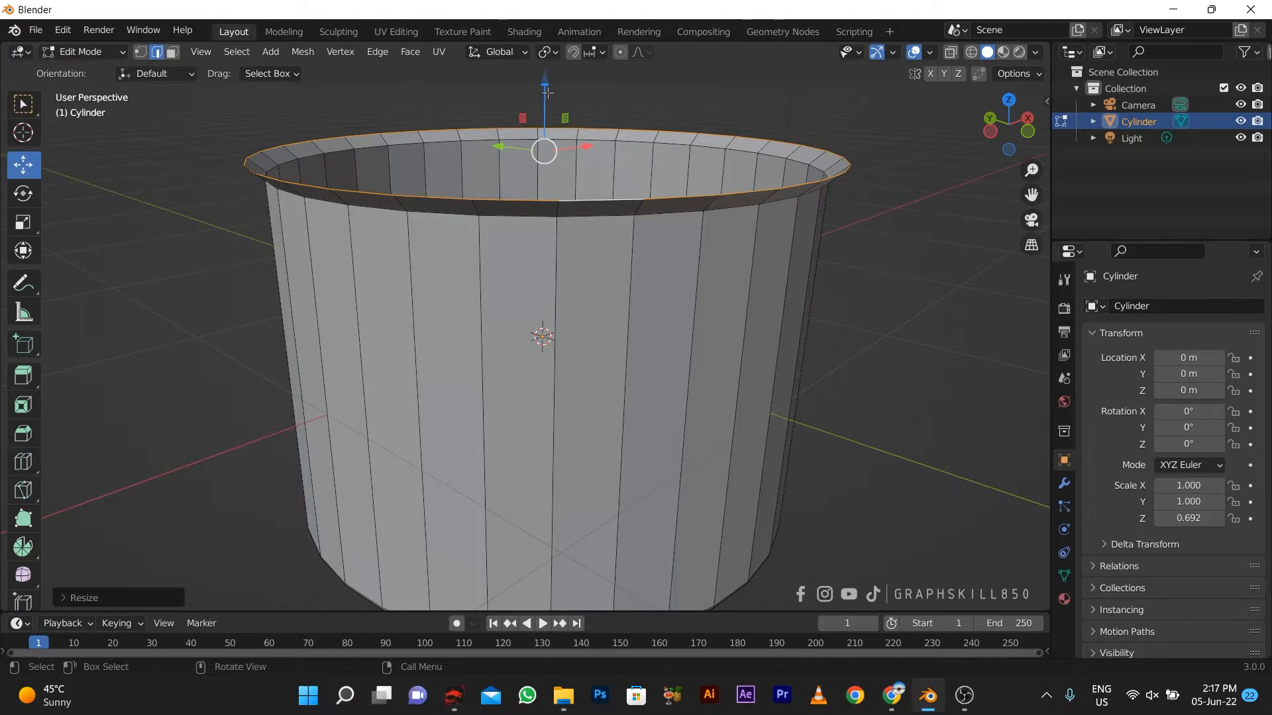
left_click_drag(547, 93, 481, 155)
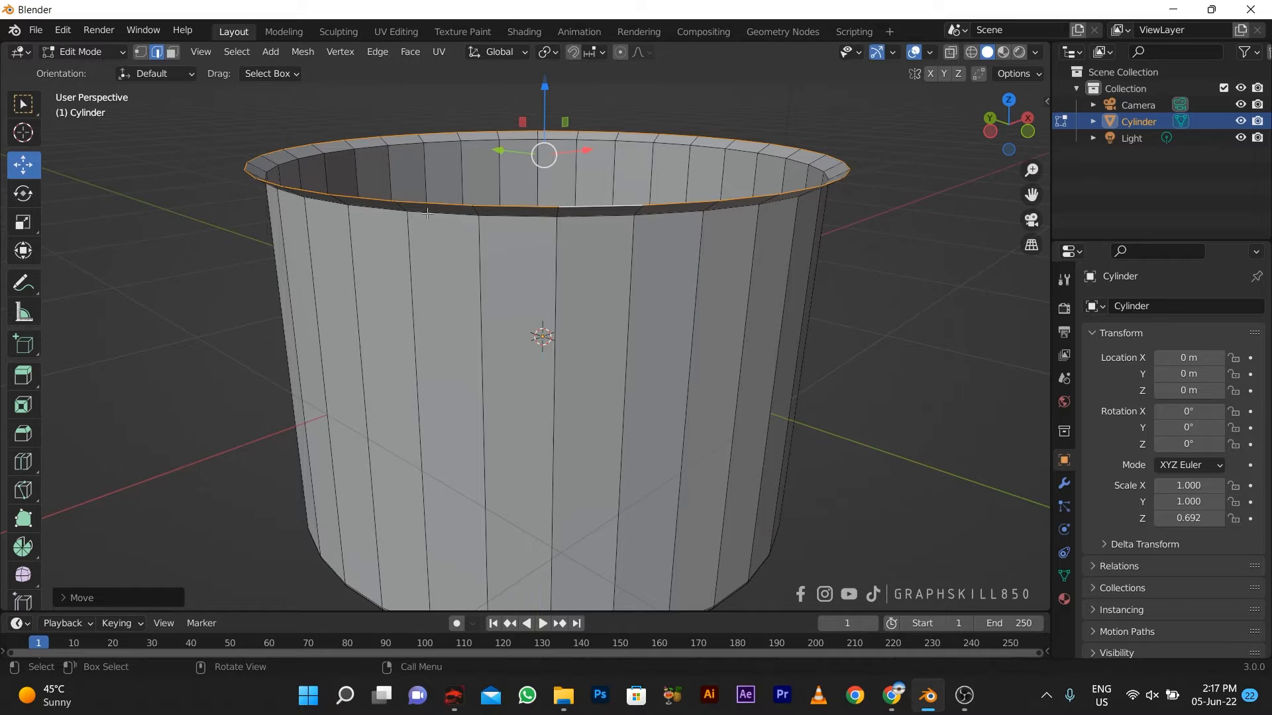
Step: Lower the selected outer rim loop along Z by about 0.005 m
key("g")
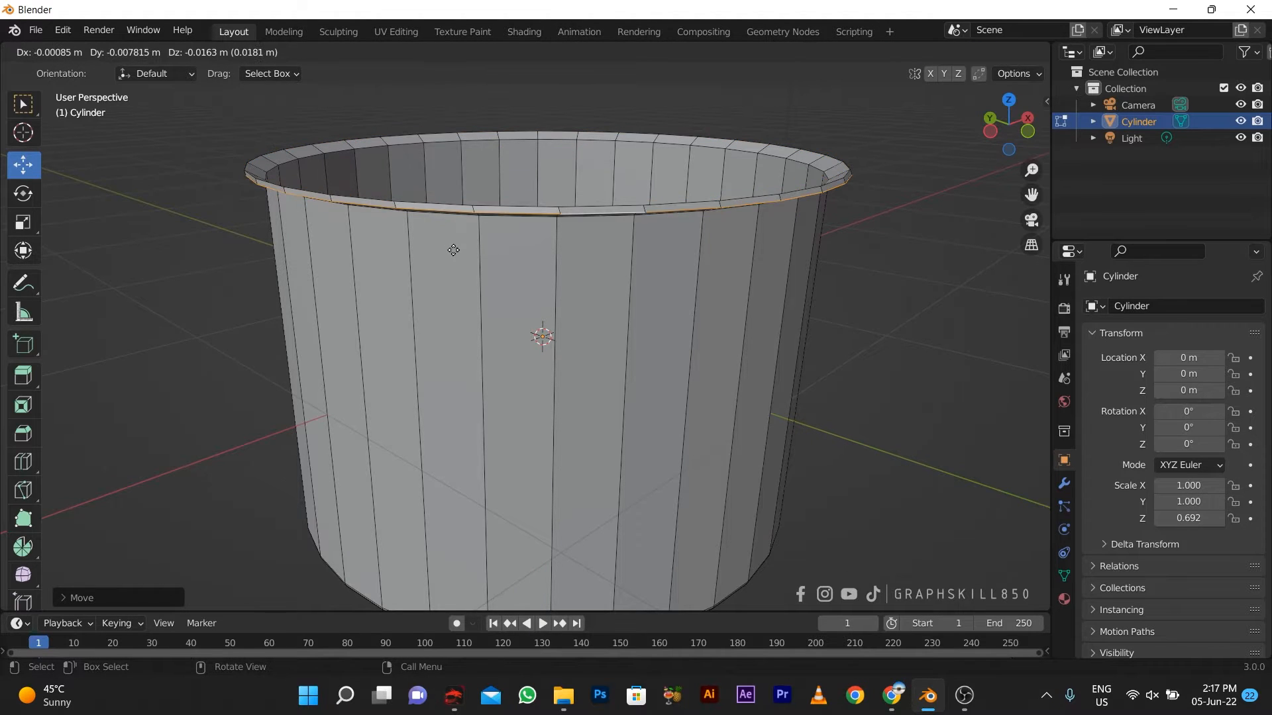
key("z")
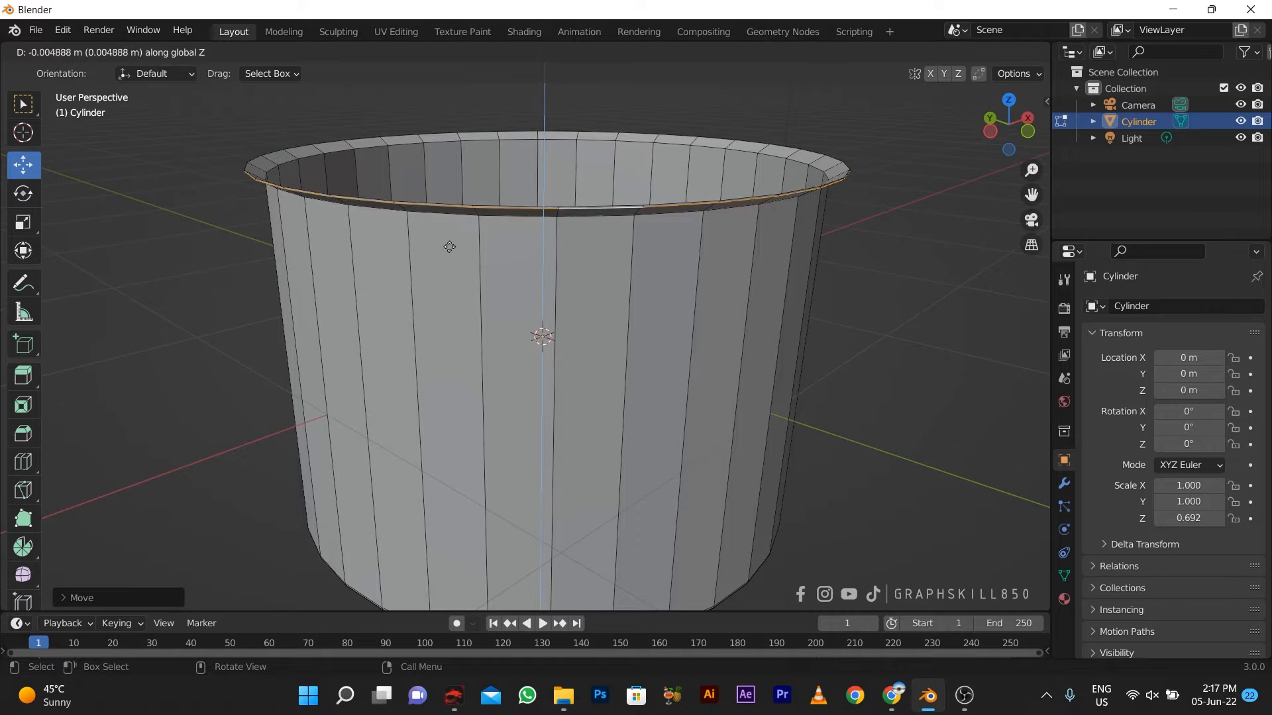
left_click(450, 248)
mouse_move(449, 248)
middle_mouse_down()
mouse_move(445, 302)
mouse_move(360, 239)
mouse_move(500, 324)
mouse_move(523, 305)
middle_mouse_up()
Step: Return to Object Mode, shade the container smooth and enable Auto Smooth at 30° for its normals
key("Tab")
right_click(386, 266)
left_click(387, 268)
middle_click_drag(482, 348, 501, 312)
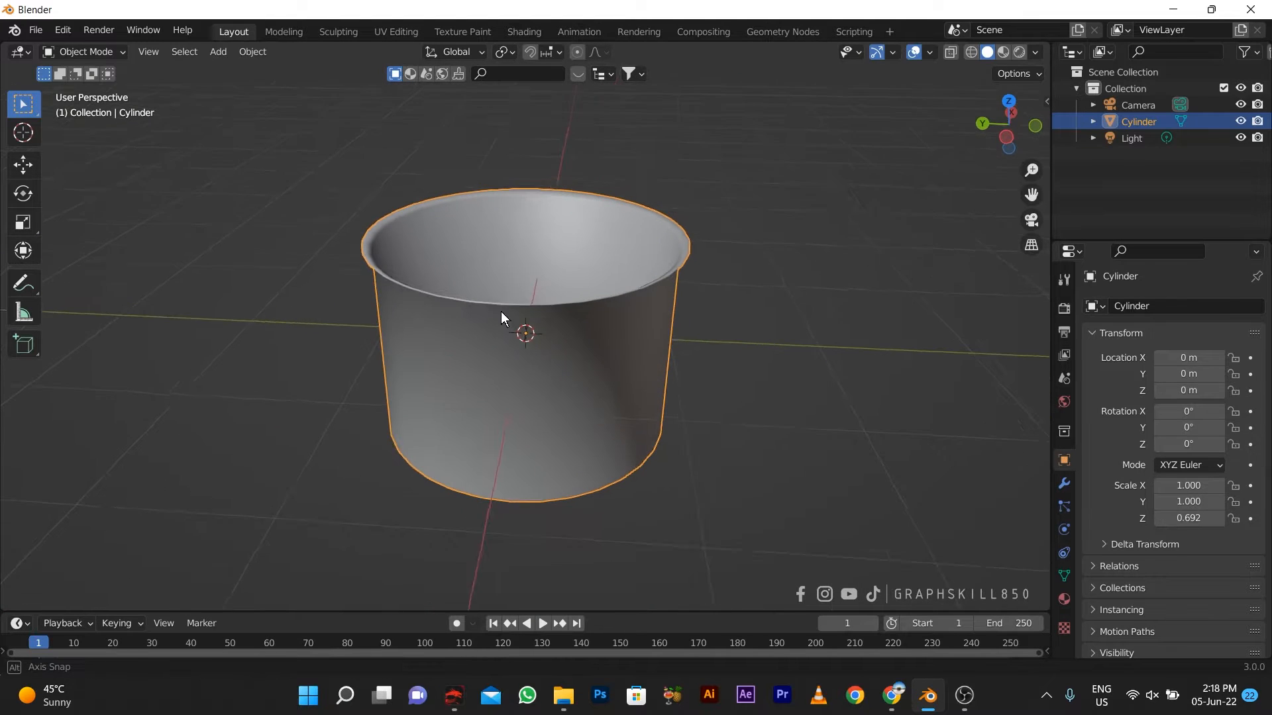
left_click(1064, 575)
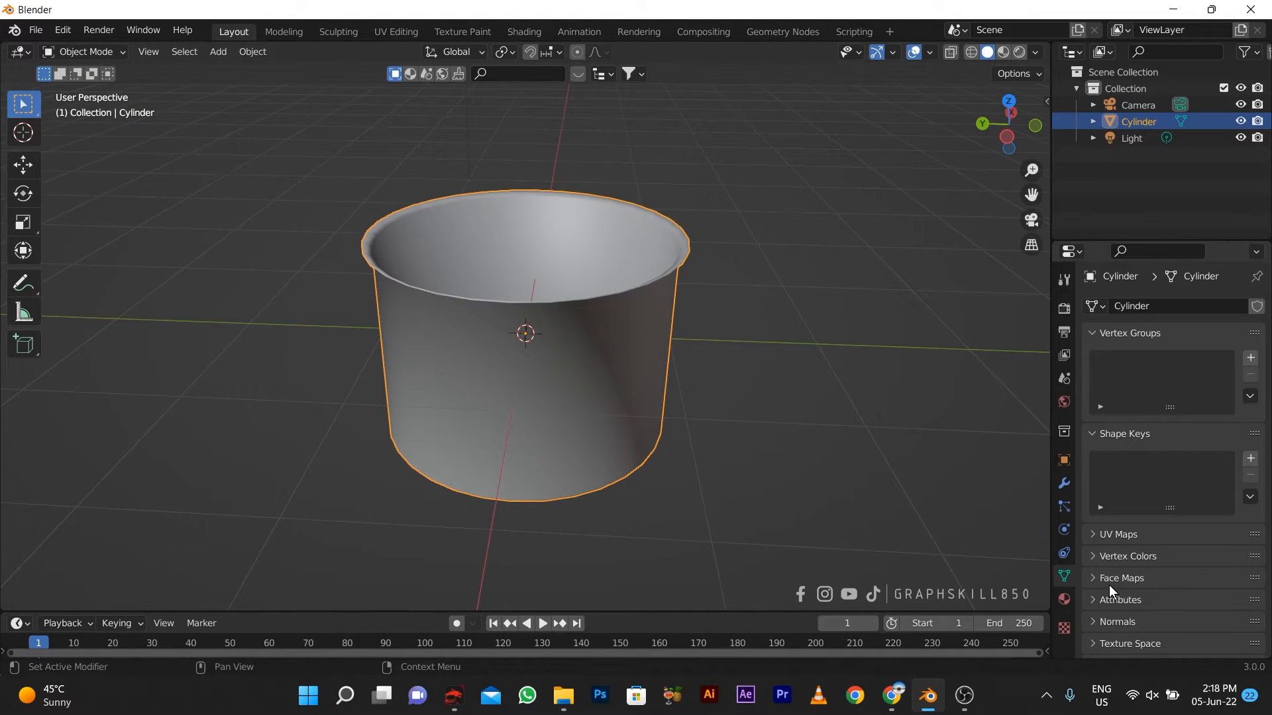
left_click(1093, 621)
left_click(1158, 646)
mouse_move(601, 446)
middle_mouse_down()
mouse_move(424, 433)
mouse_move(471, 332)
mouse_move(558, 281)
mouse_move(505, 439)
mouse_move(534, 332)
middle_mouse_up()
Step: Compare the Rendered view and leave the viewport in Material Preview shading
left_click(1004, 52)
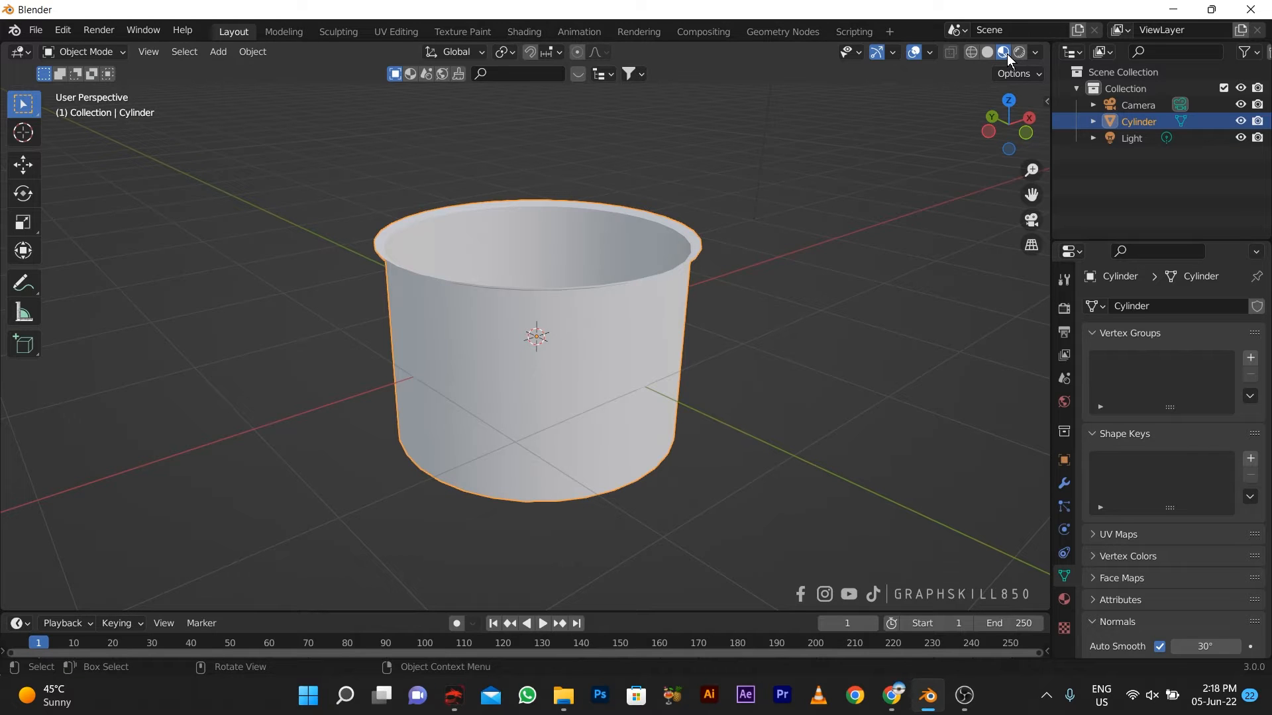
left_click(1019, 53)
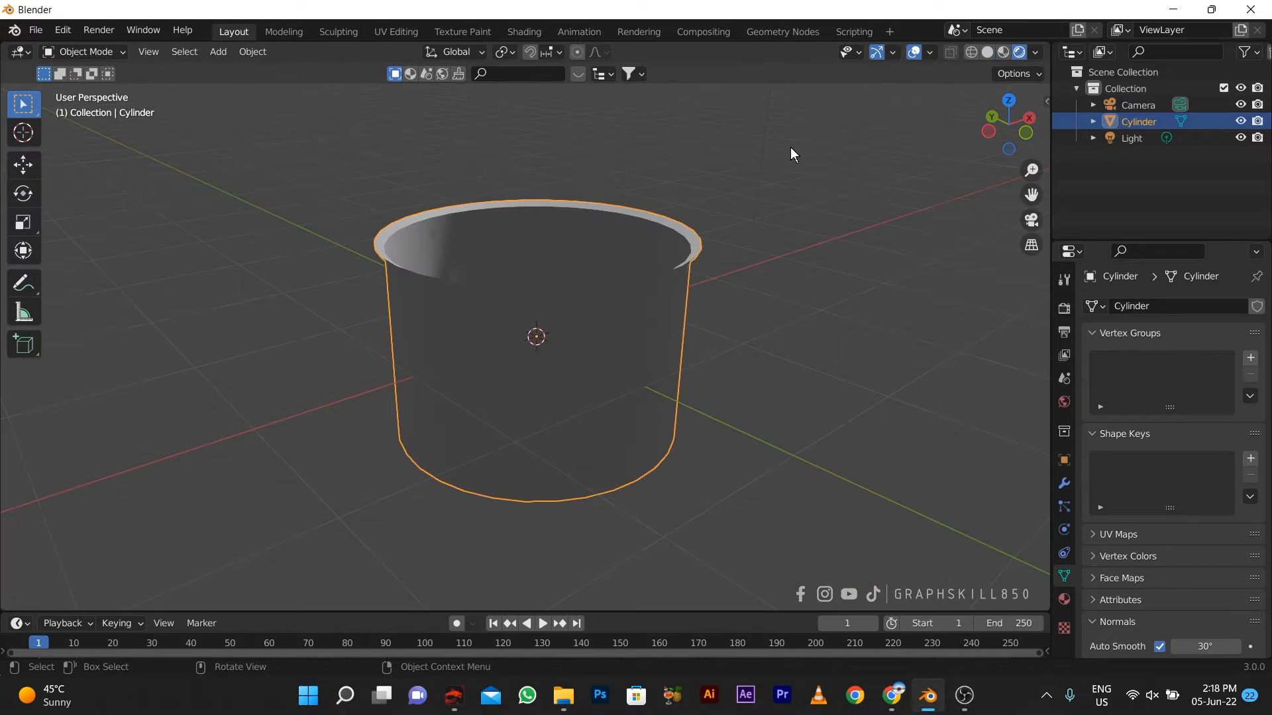
left_click(1004, 52)
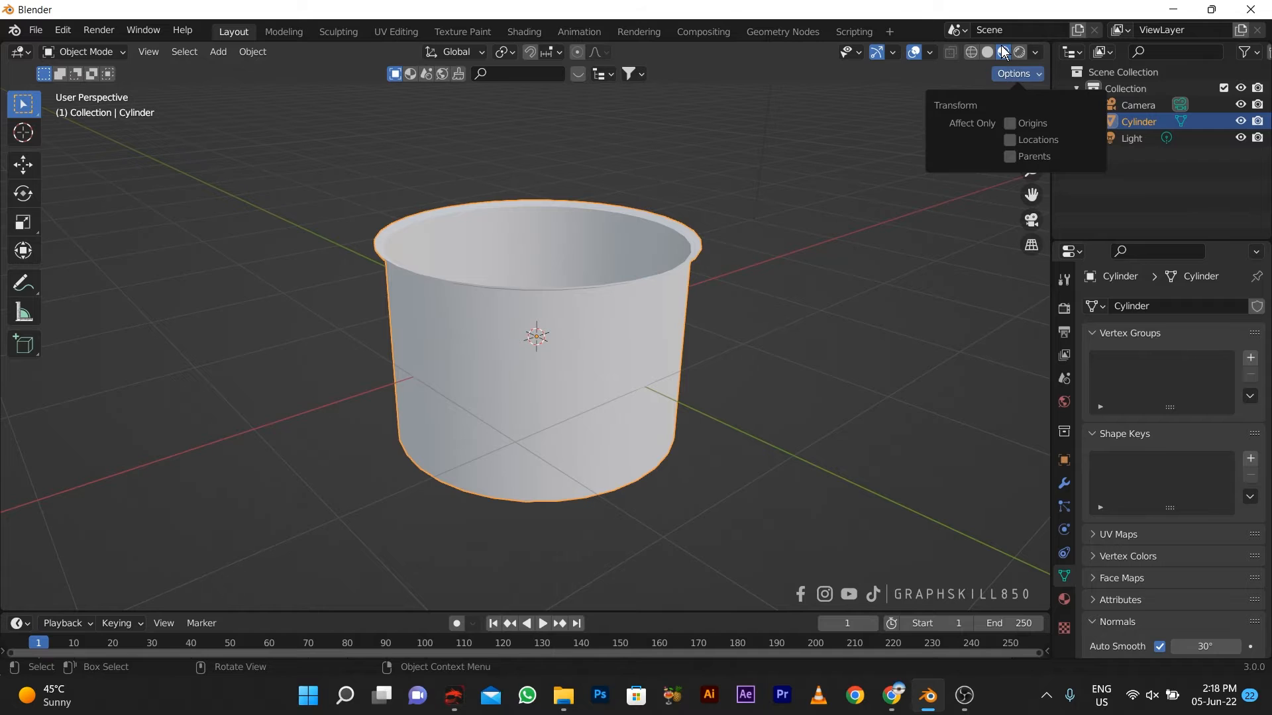
Step: Try several preview lighting environments and choose the sunny blue-sky one with green grass for the viewport
left_click(1035, 52)
left_click(1021, 189)
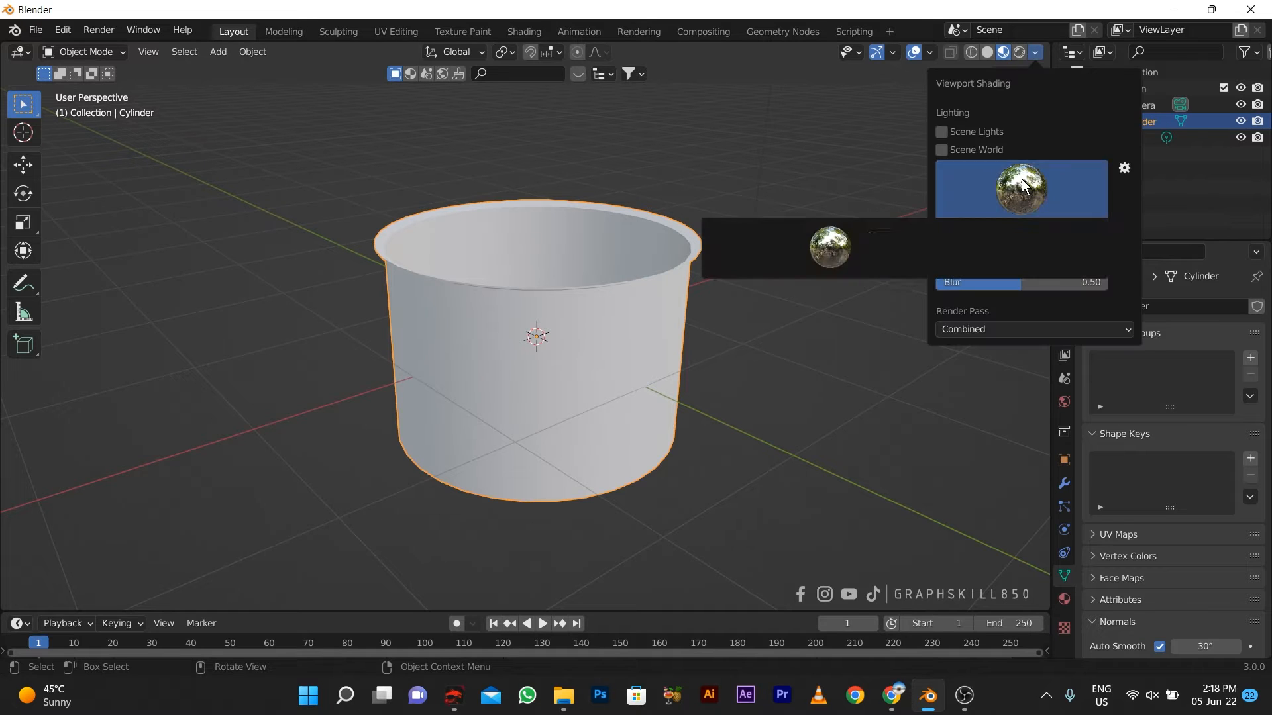
left_click(831, 242)
left_click(1003, 198)
left_click(934, 243)
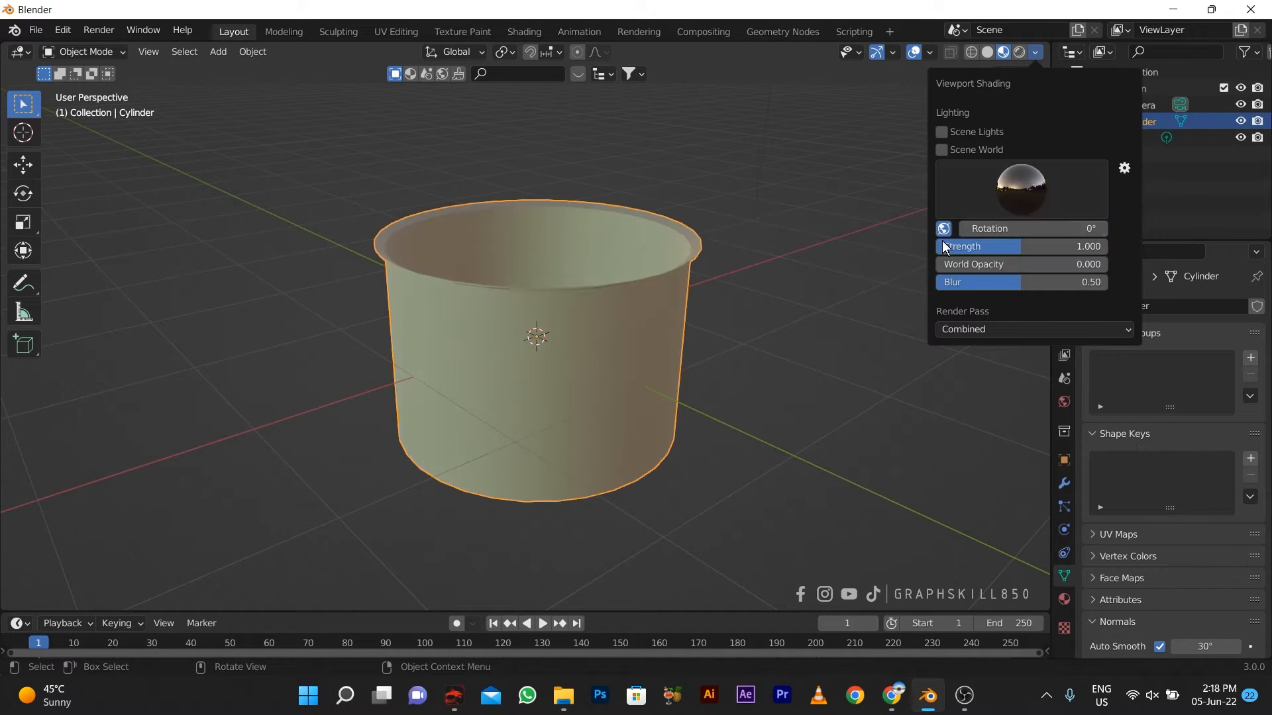
left_click(1031, 189)
left_click(1031, 250)
left_click(1027, 190)
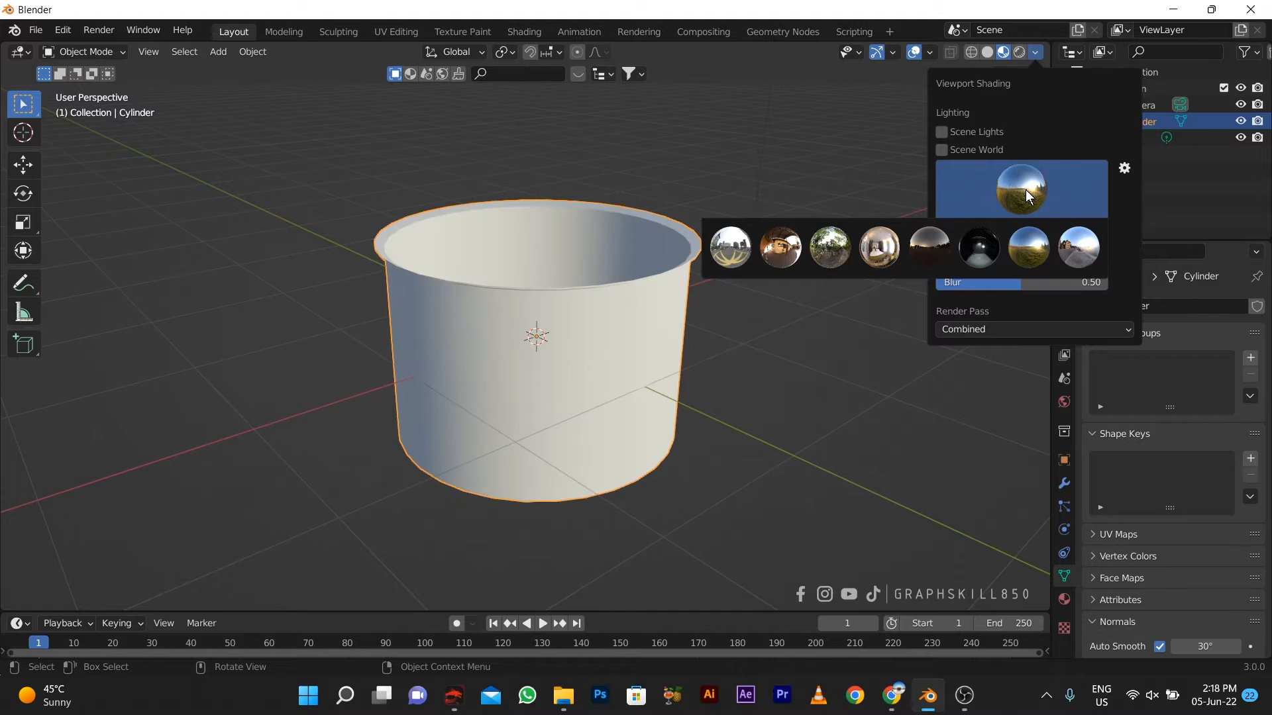
left_click(1067, 241)
left_click(1030, 187)
left_click(1029, 247)
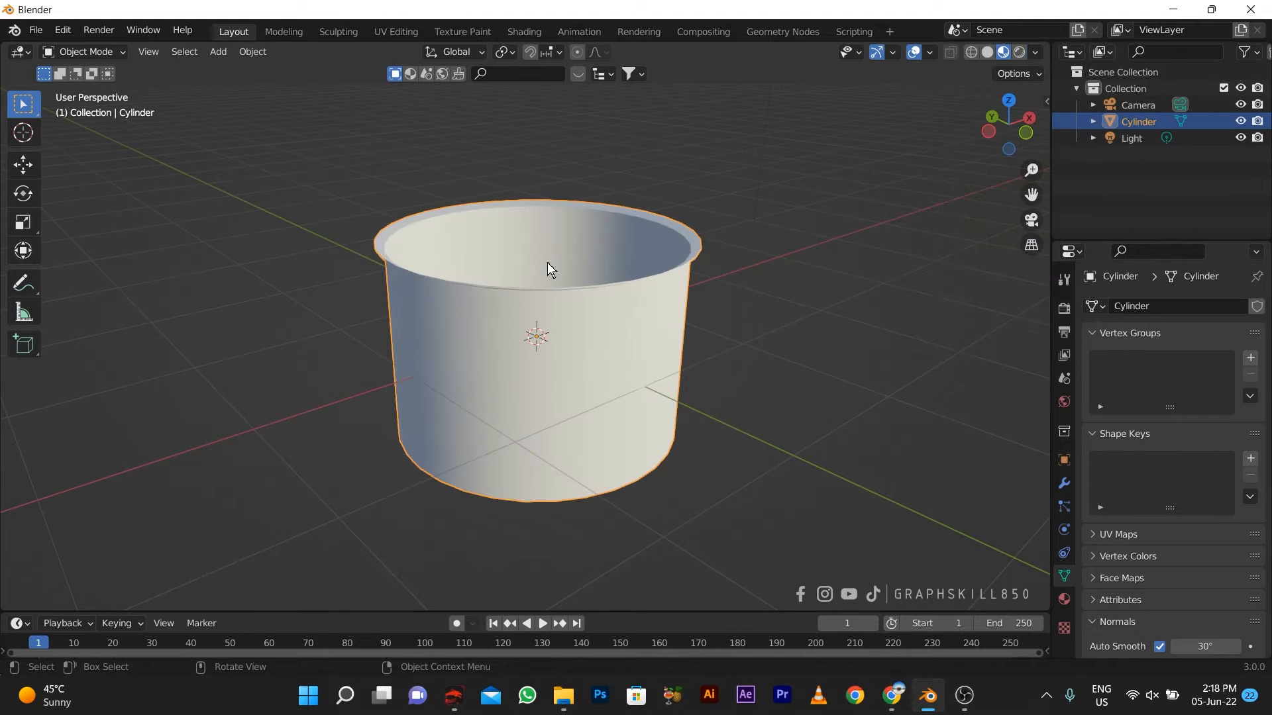
Step: Add a mesh circle to the scene at the 3D cursor inside the container
middle_click_drag(547, 262, 481, 308)
key("shift+a")
mouse_move(561, 262)
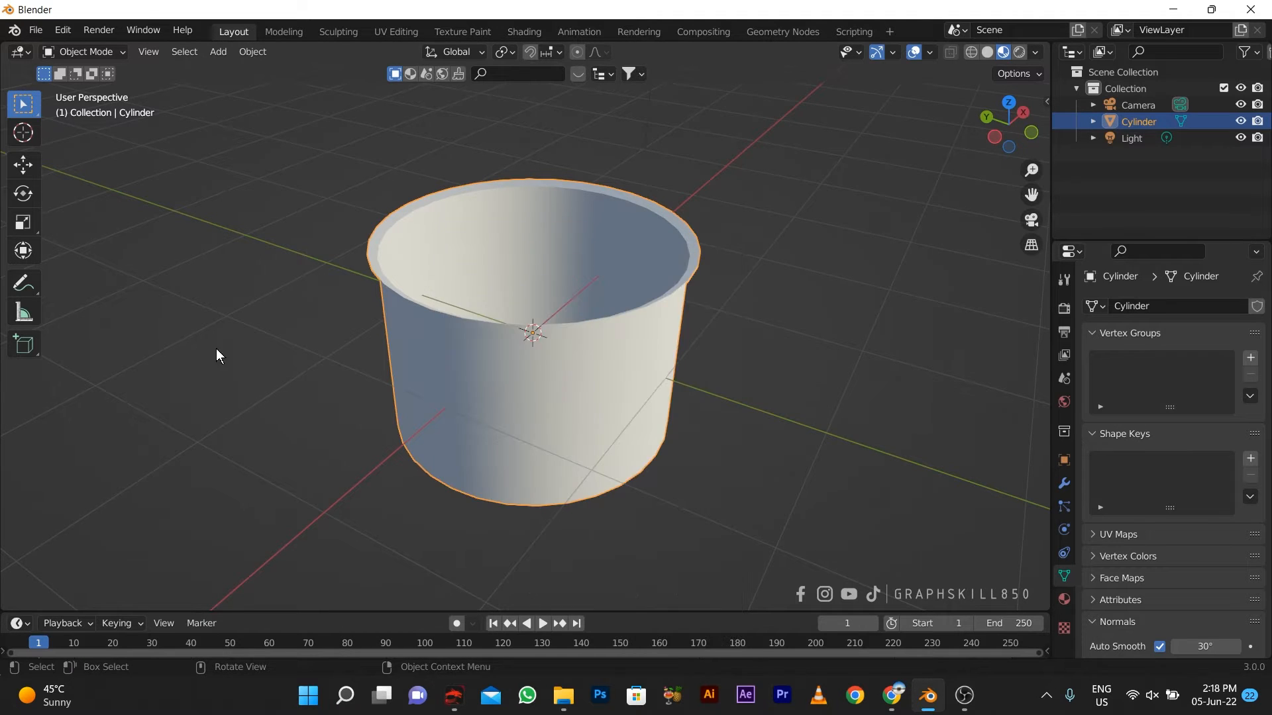
middle_click_drag(216, 349, 325, 361)
key("shift+a")
mouse_move(334, 335)
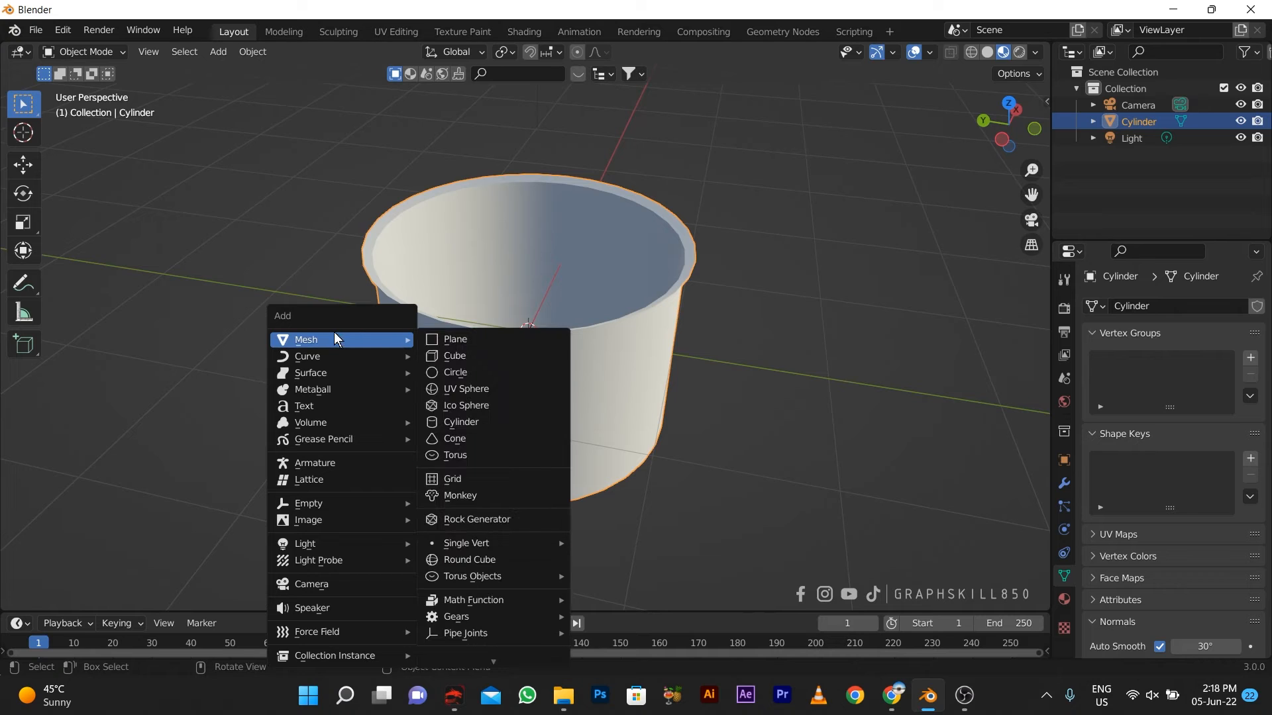
left_click(478, 373)
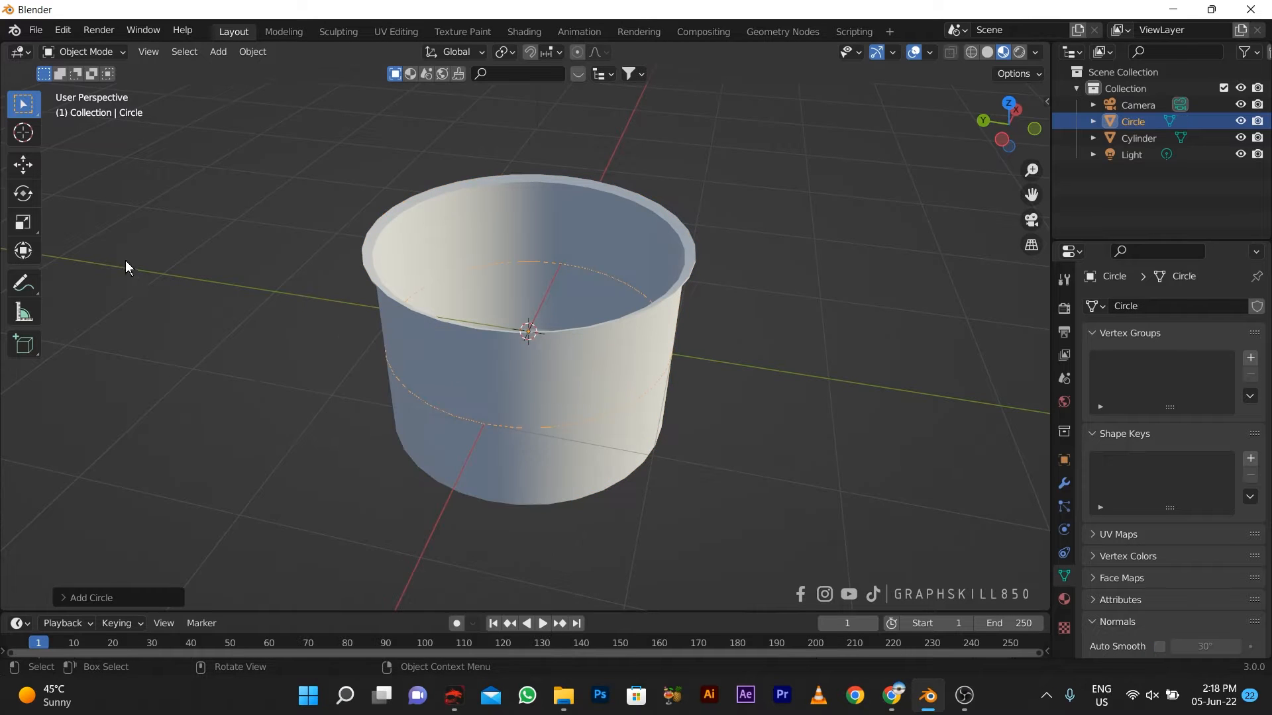
Step: Move the circle out of the container along the Y axis and rotate it upright so it faces the container's wall
left_click(25, 170)
left_click_drag(463, 320, 773, 445)
scroll(649, 351, "down", 3)
left_click(33, 197)
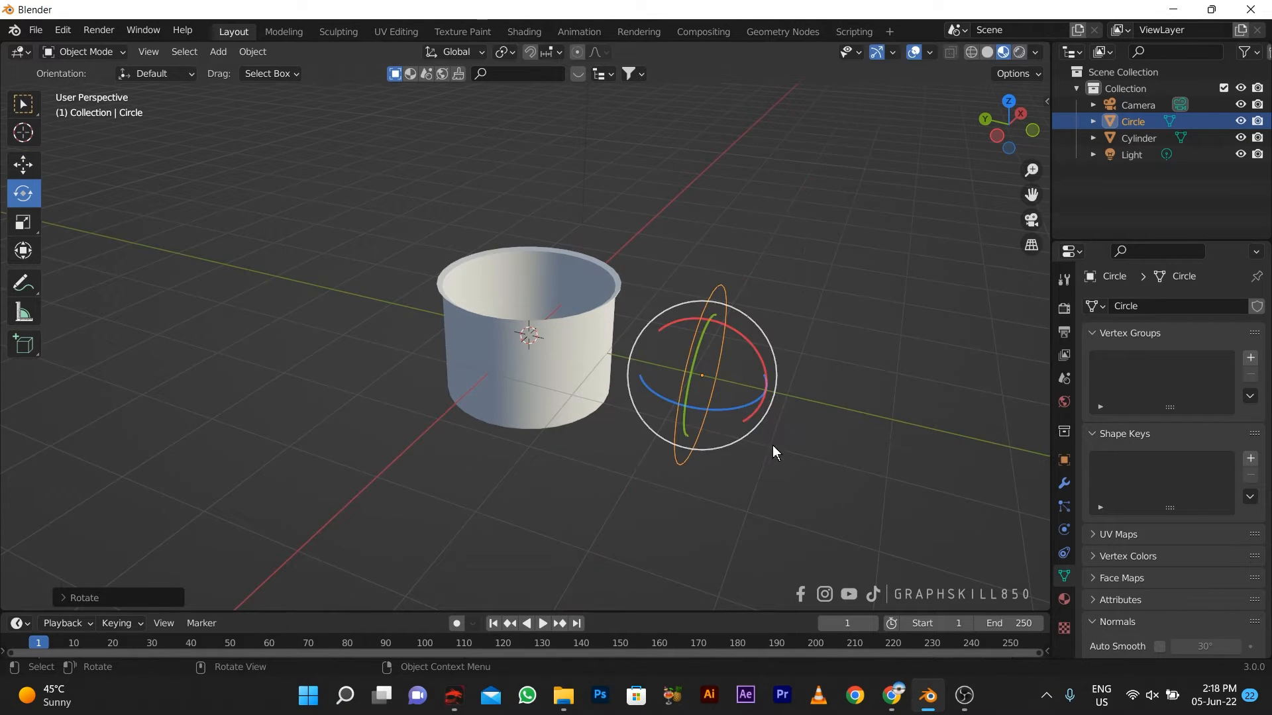
Step: Scale the upright circle down to a small ring suited to a thin handle's cross-section
key("s")
left_click(713, 365)
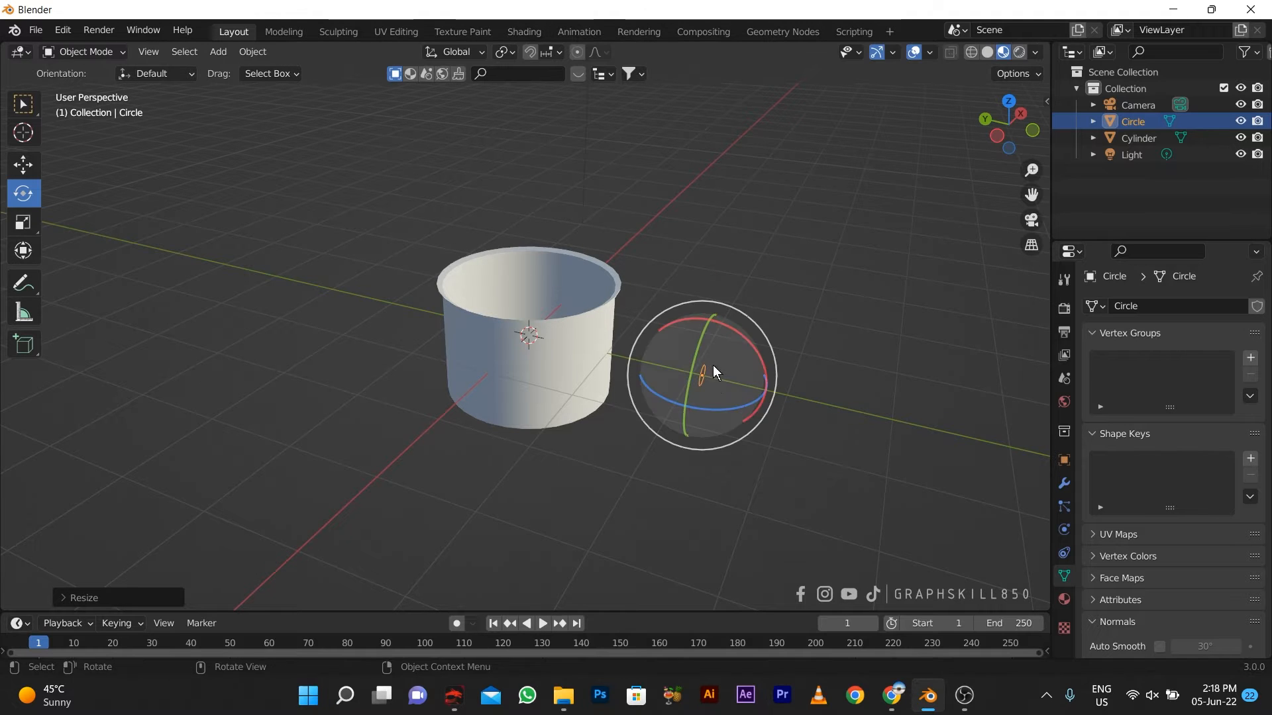
middle_click_drag(713, 365, 673, 381)
Step: Fill the small circle with a face in Edit Mode, then return to Object Mode
key("Tab")
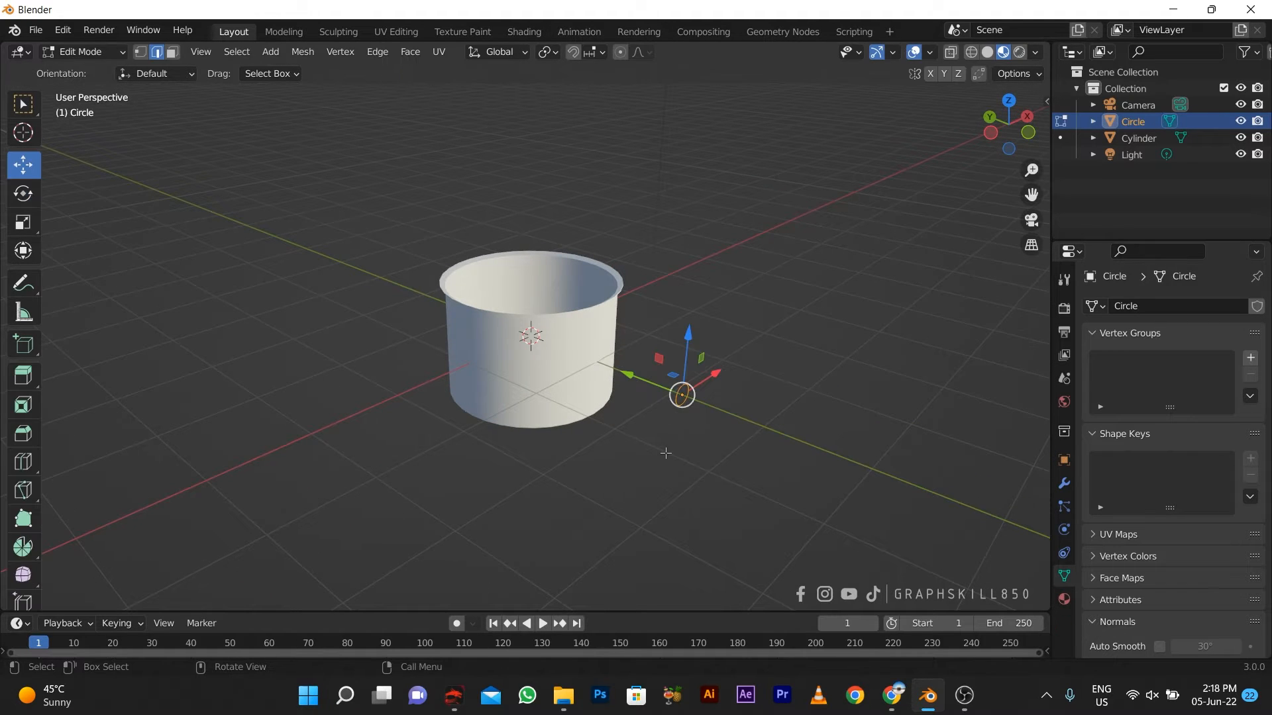
scroll(673, 392, "up", 4)
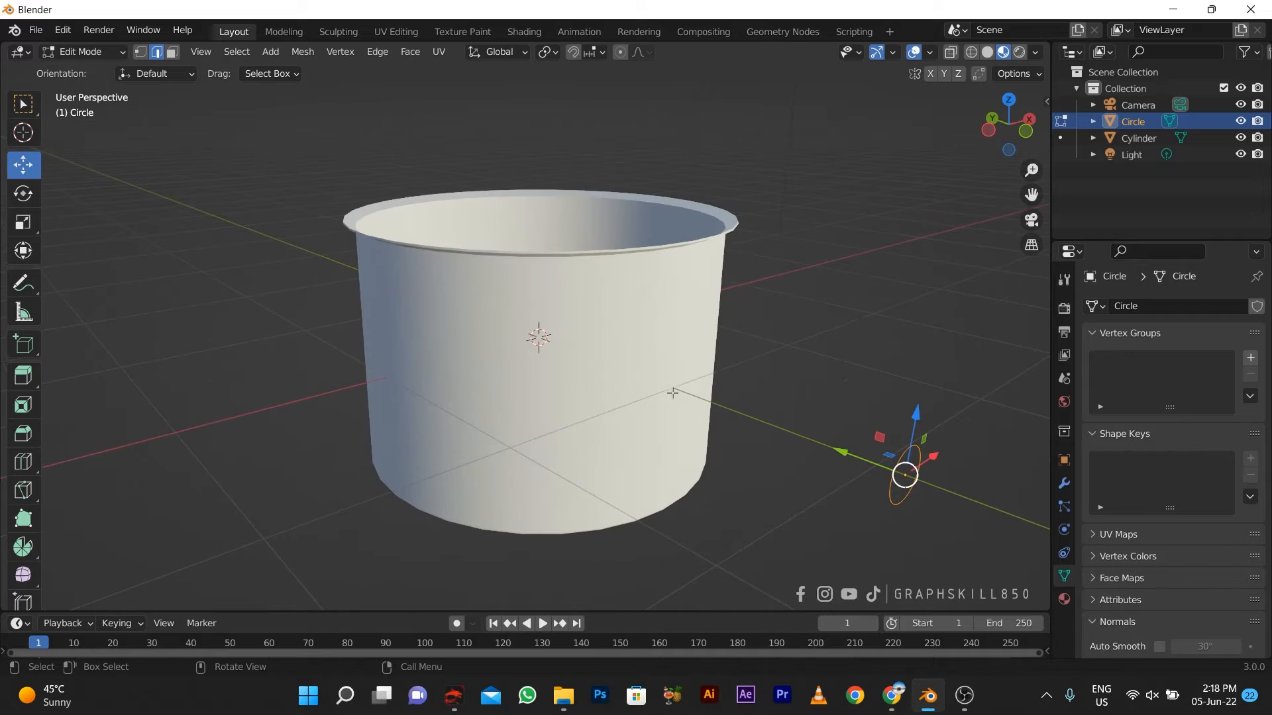
key("f")
scroll(709, 448, "down", 4)
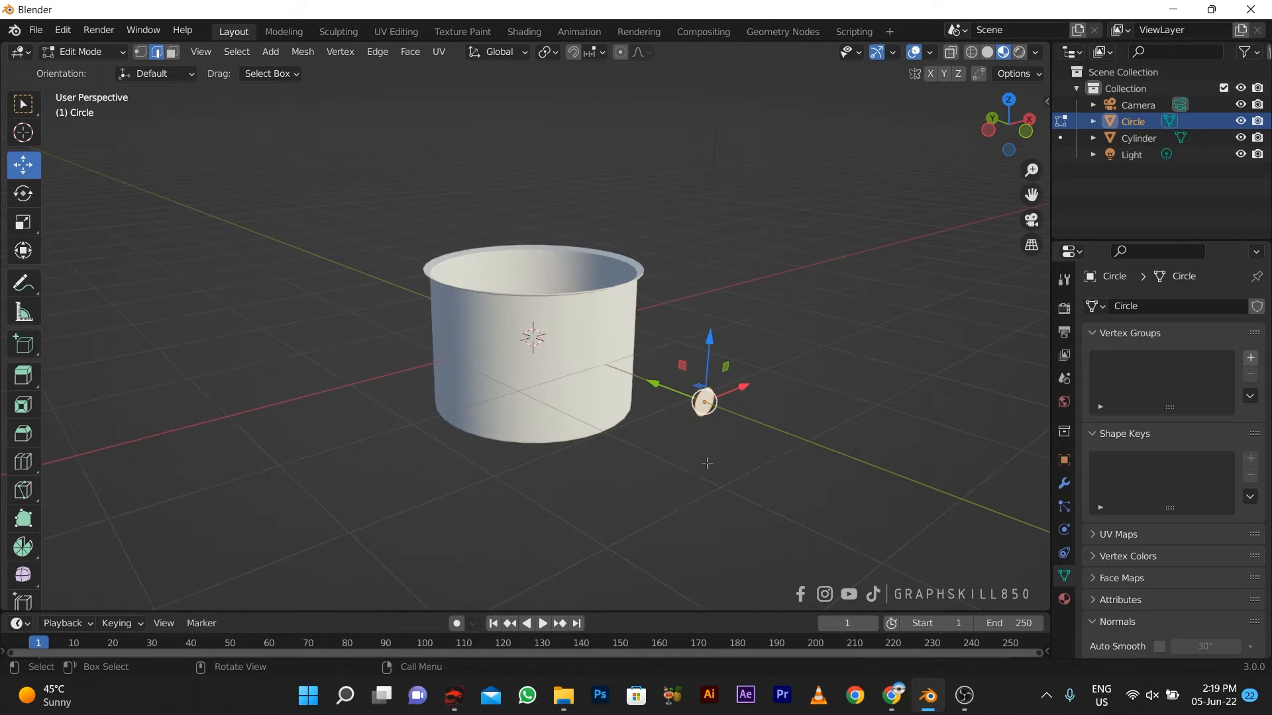
key("Tab")
Step: Extrude the circle's face away from the container along Y in top view to form a straight tube
key("KP_7")
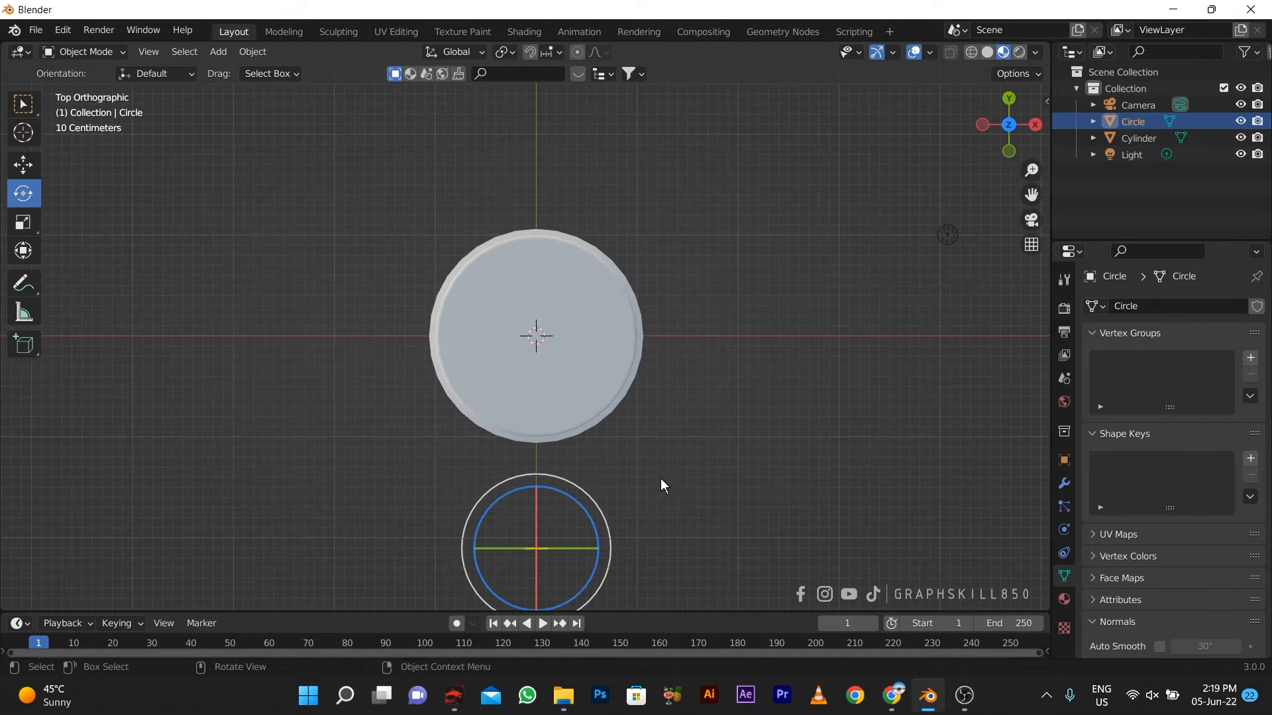
middle_click_drag(571, 489, 652, 341, "shift")
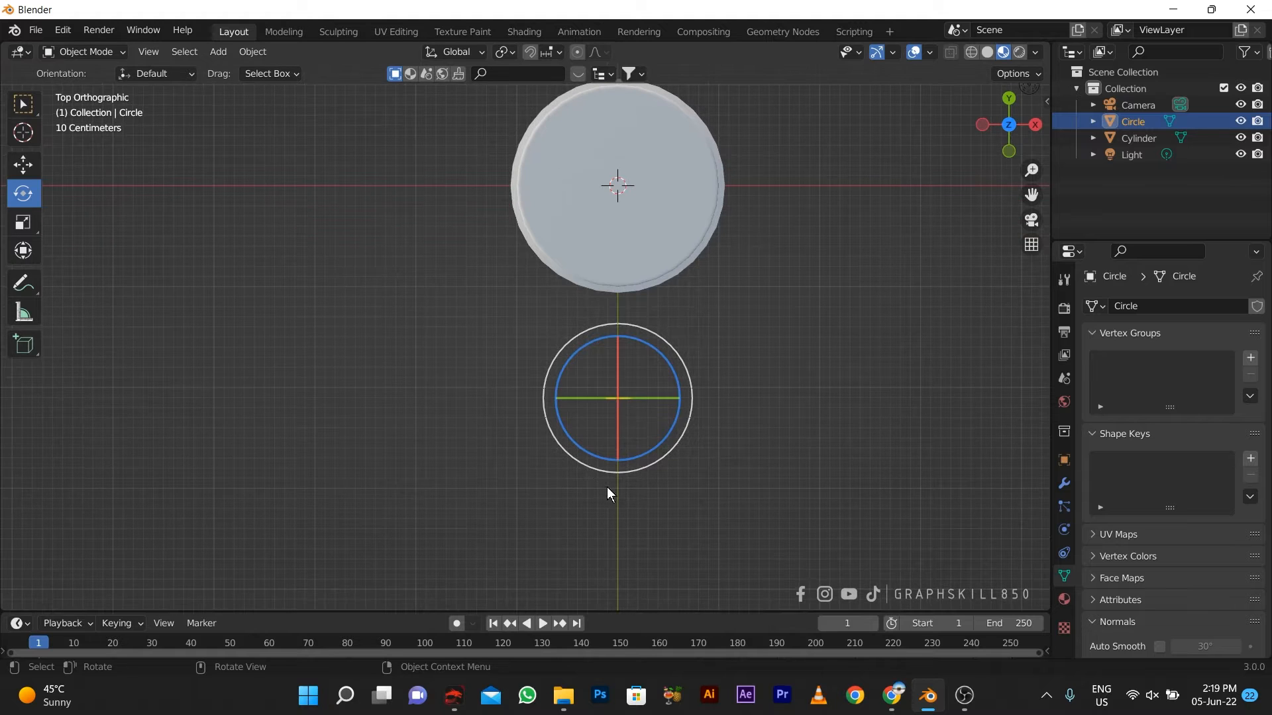
scroll(607, 486, "up", 2)
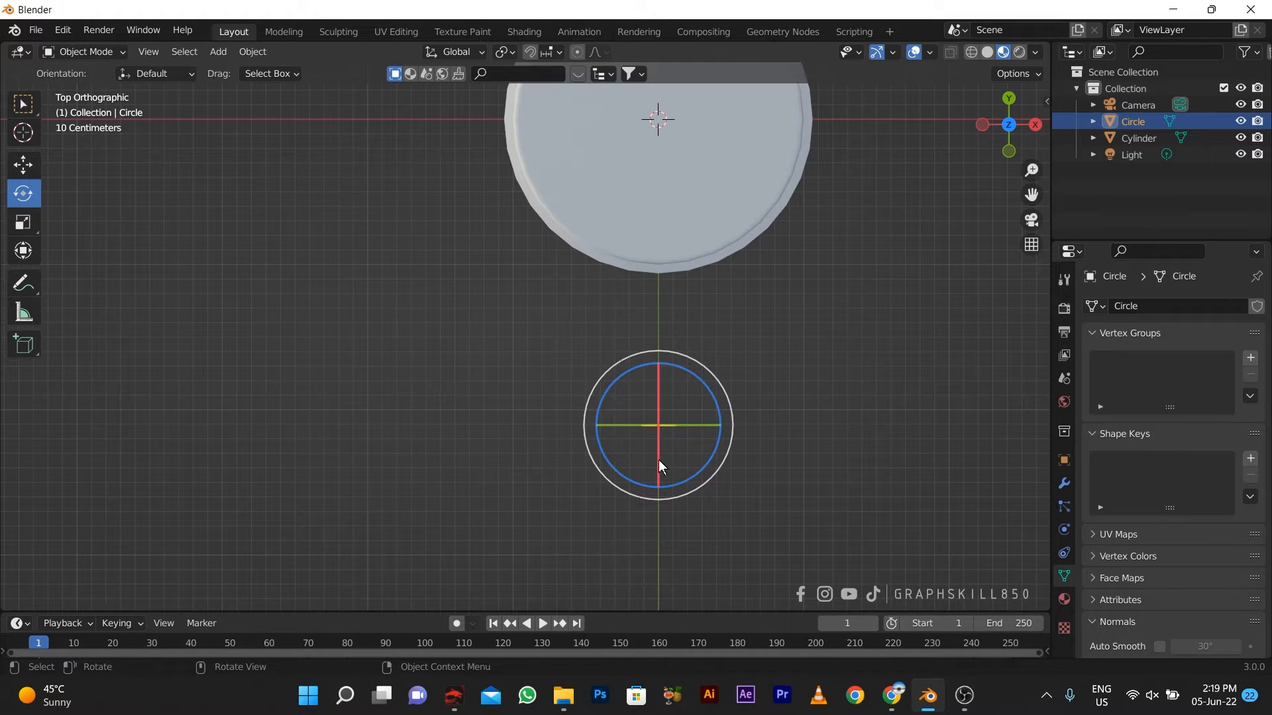
middle_click_drag(656, 507, 630, 371)
key("Tab")
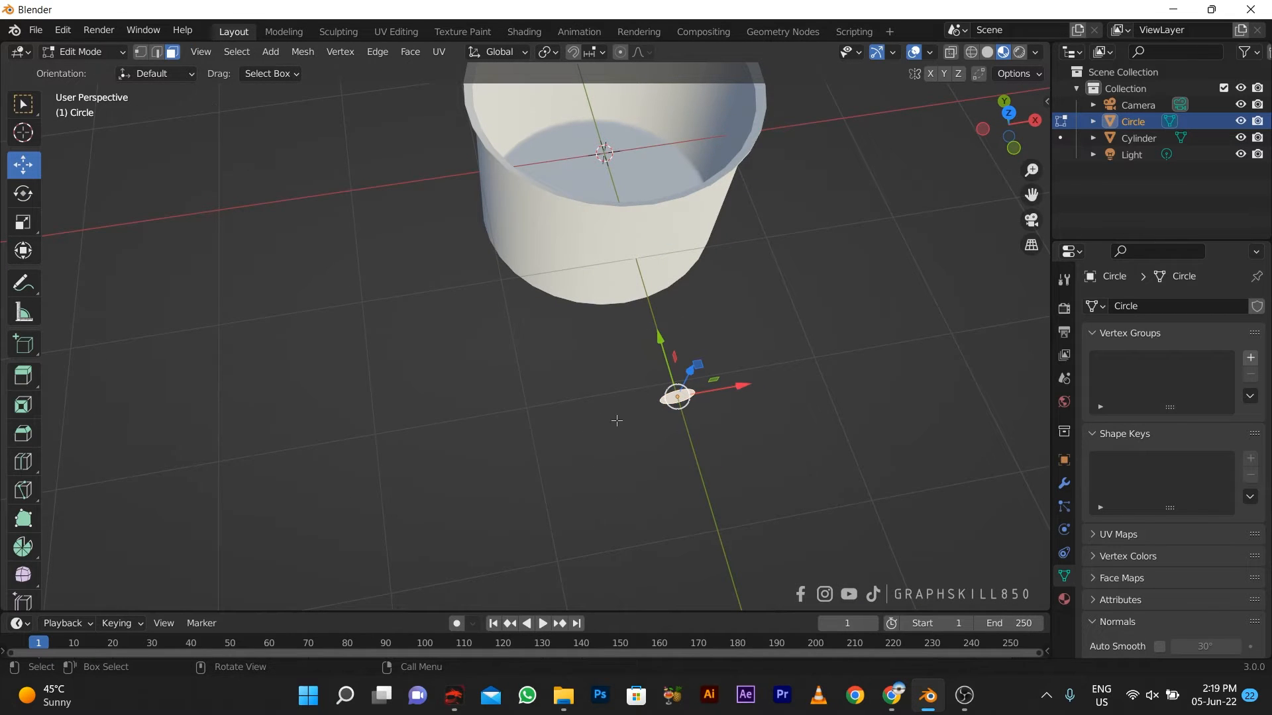
key("KP_7")
key("e")
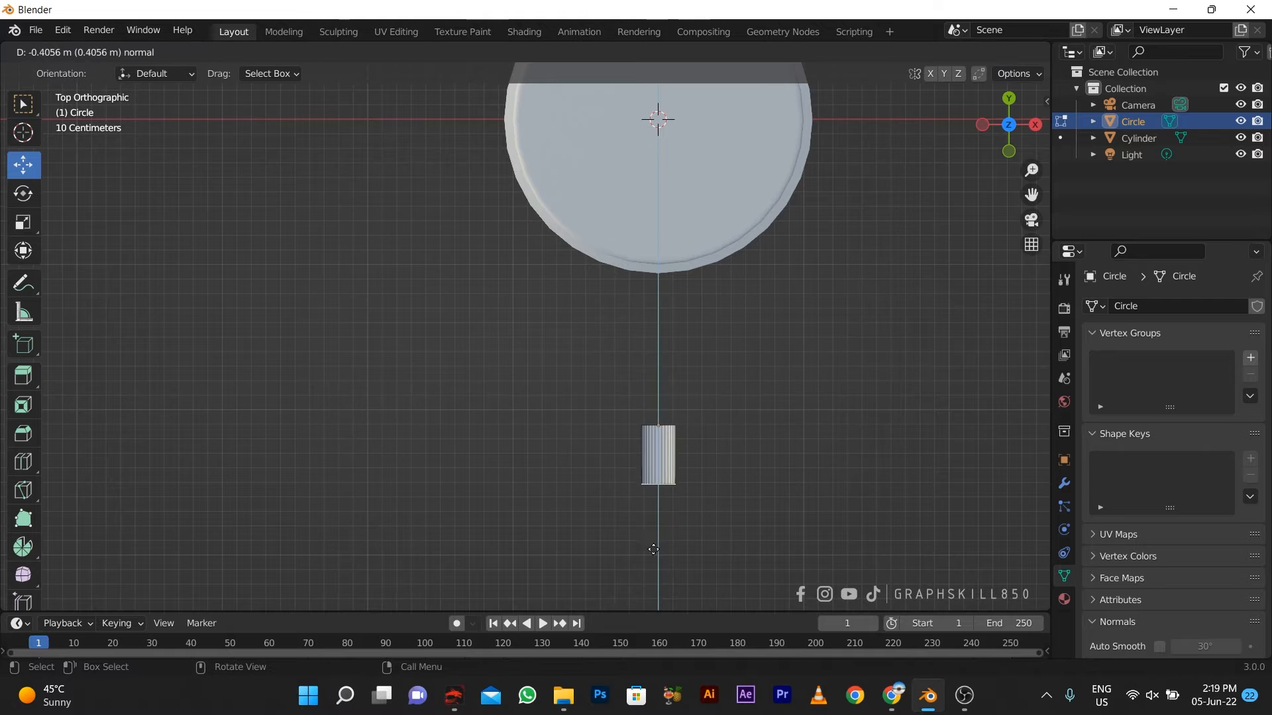
left_click(569, 431)
Step: Lengthen the tube by moving its end face farther away from the container along Y
scroll(570, 431, "down", 1)
scroll(570, 431, "up", 2)
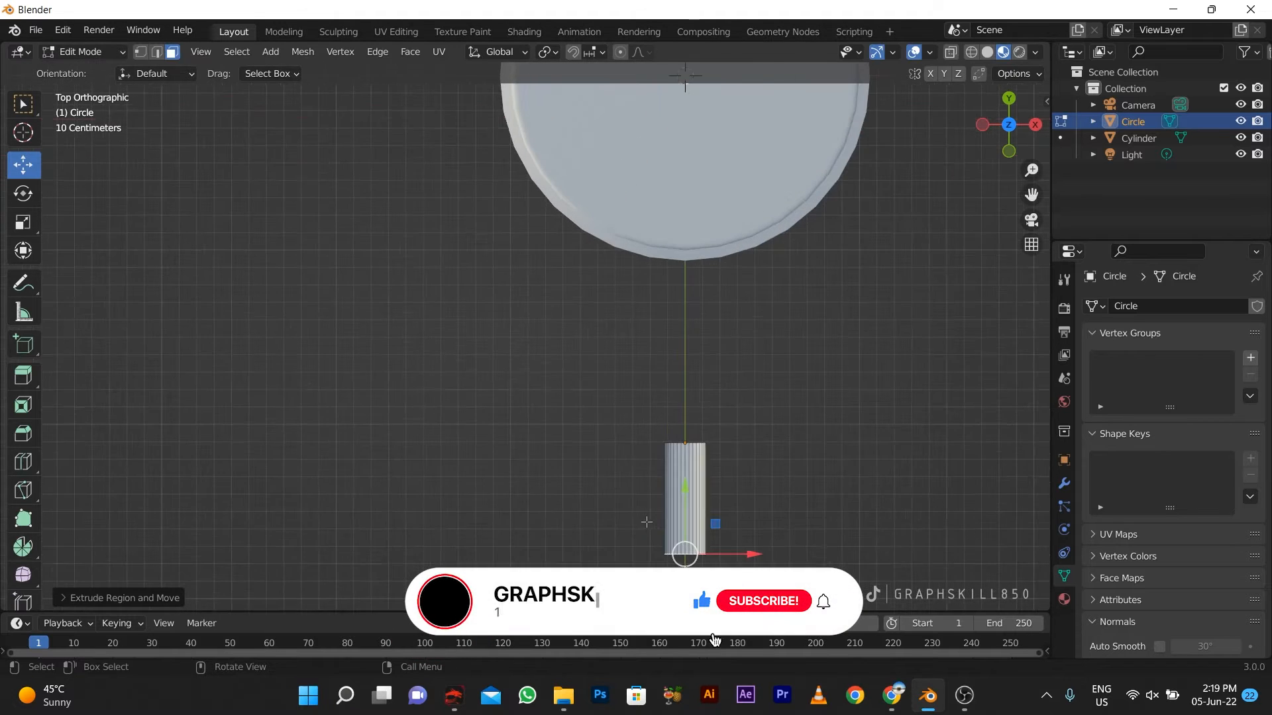
middle_click_drag(603, 473, 457, 337, "shift")
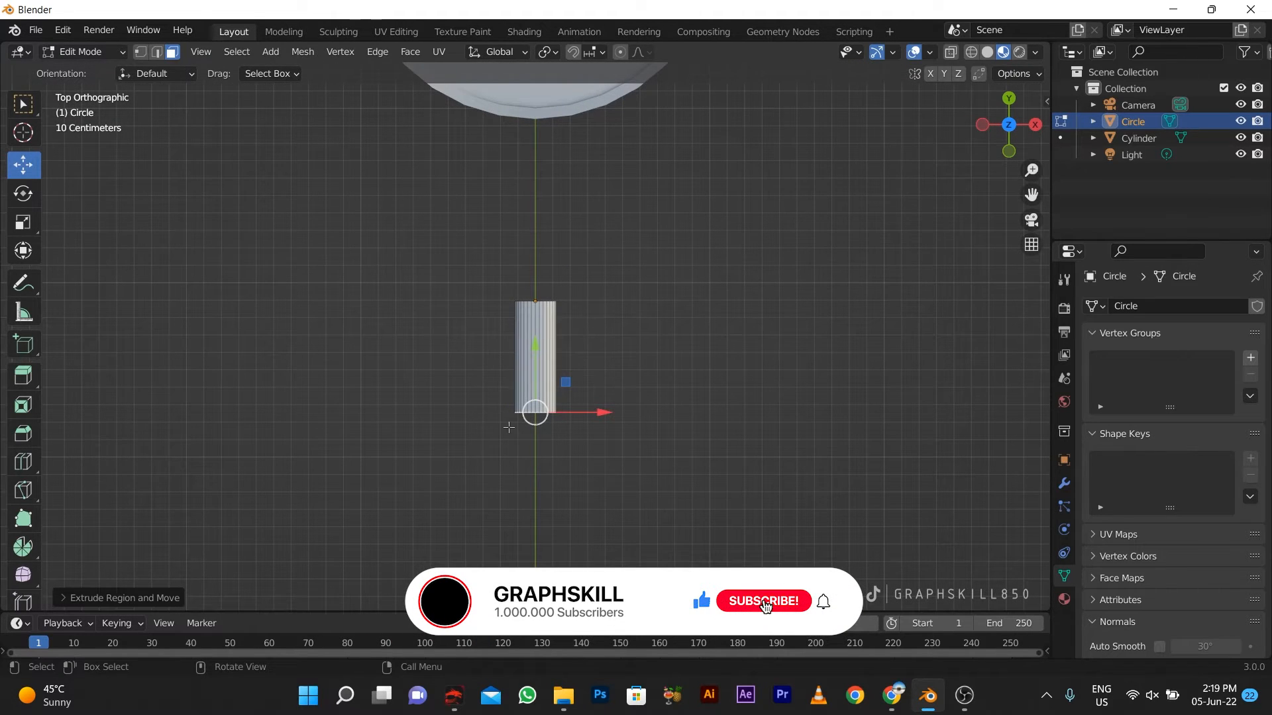
key("g")
key("y")
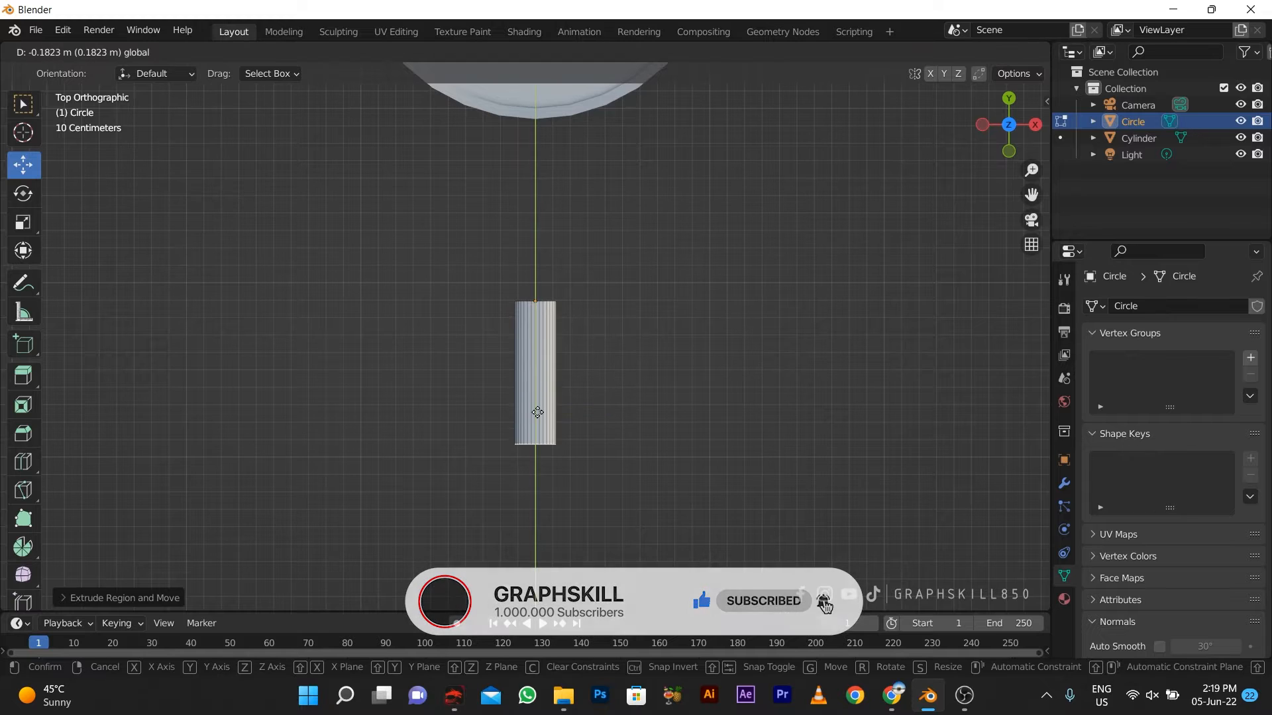
left_click(537, 437)
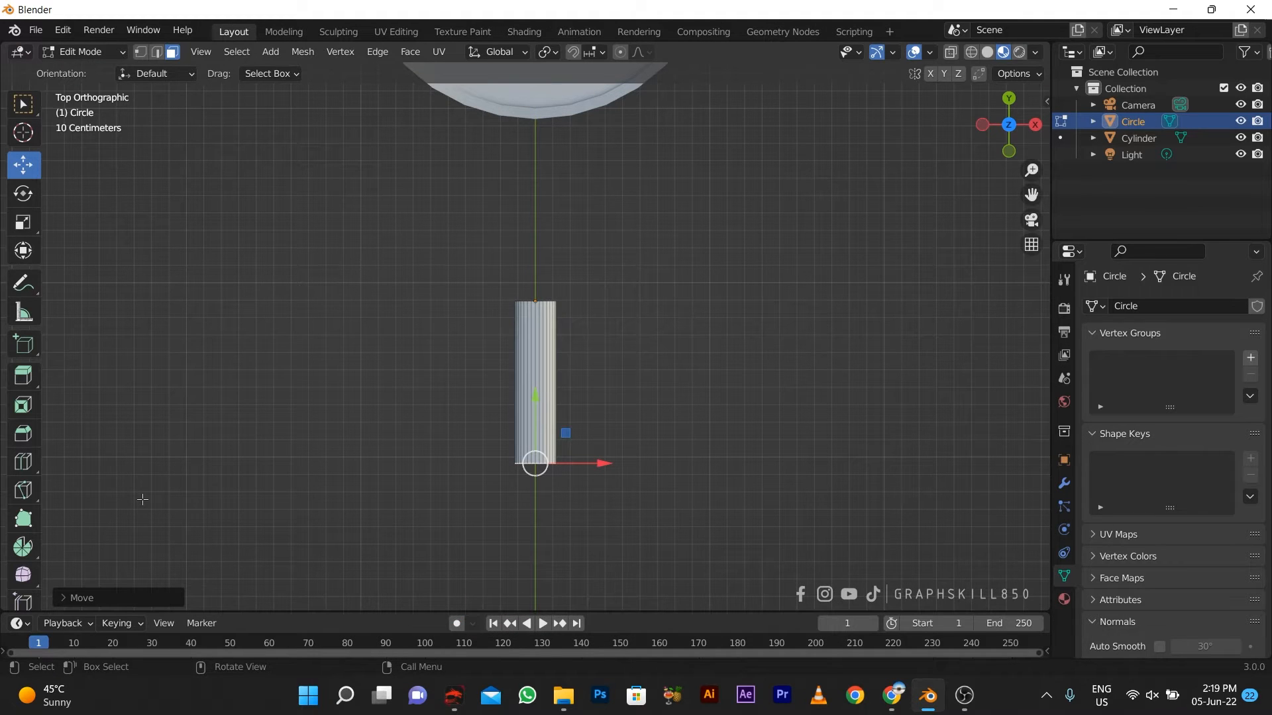
Step: Place the 3D cursor beside the tube's end on its +X side and spin the end face a quarter turn about Z in 12 steps
left_click(23, 133)
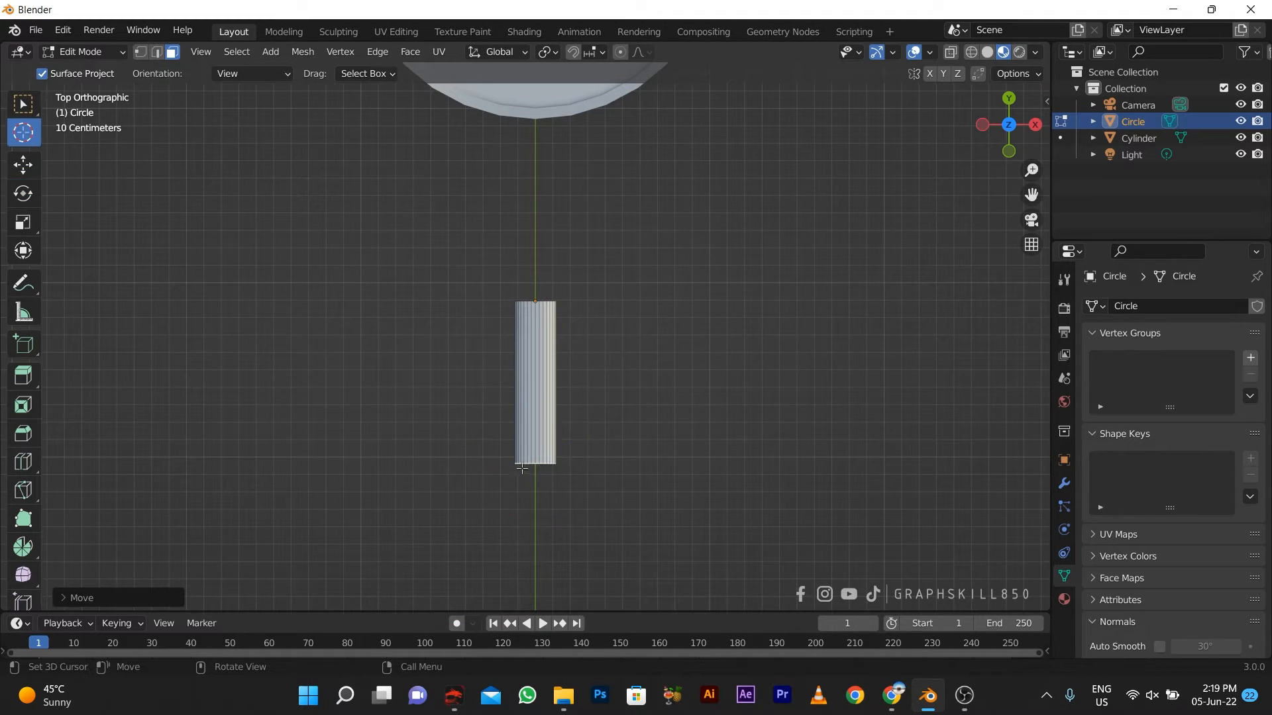
left_click(23, 546)
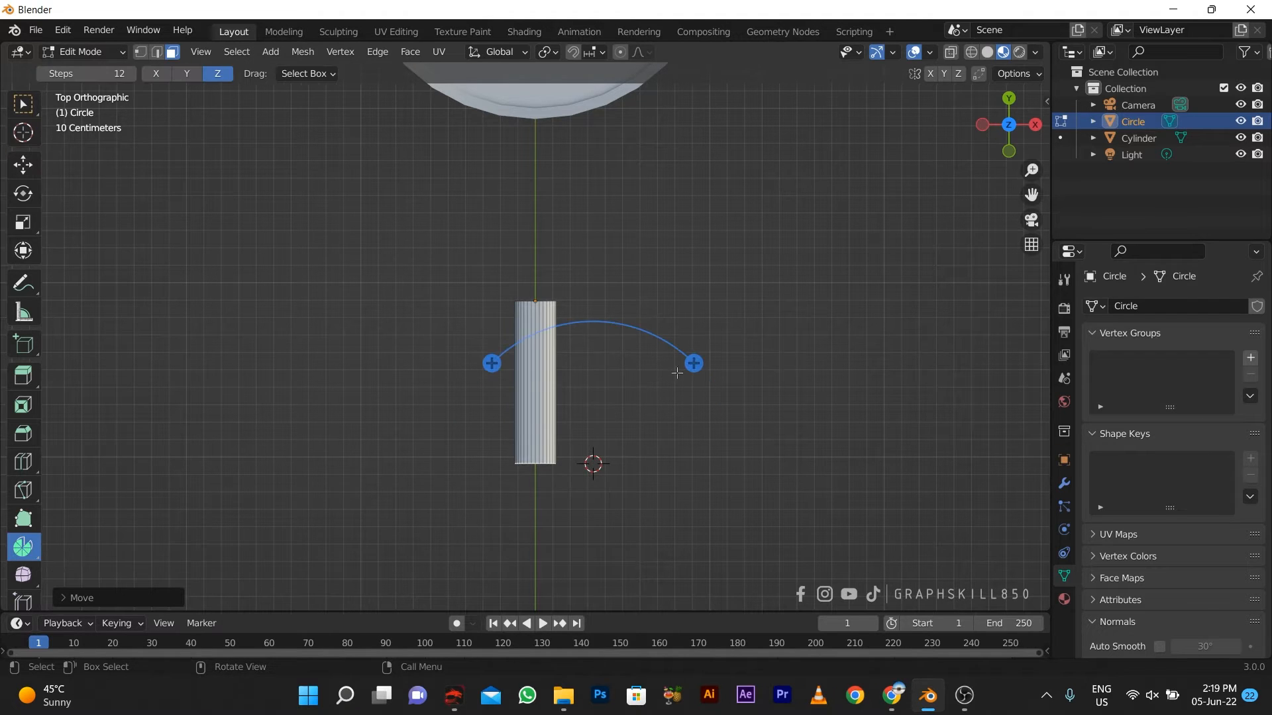
left_click_drag(676, 373, 420, 284)
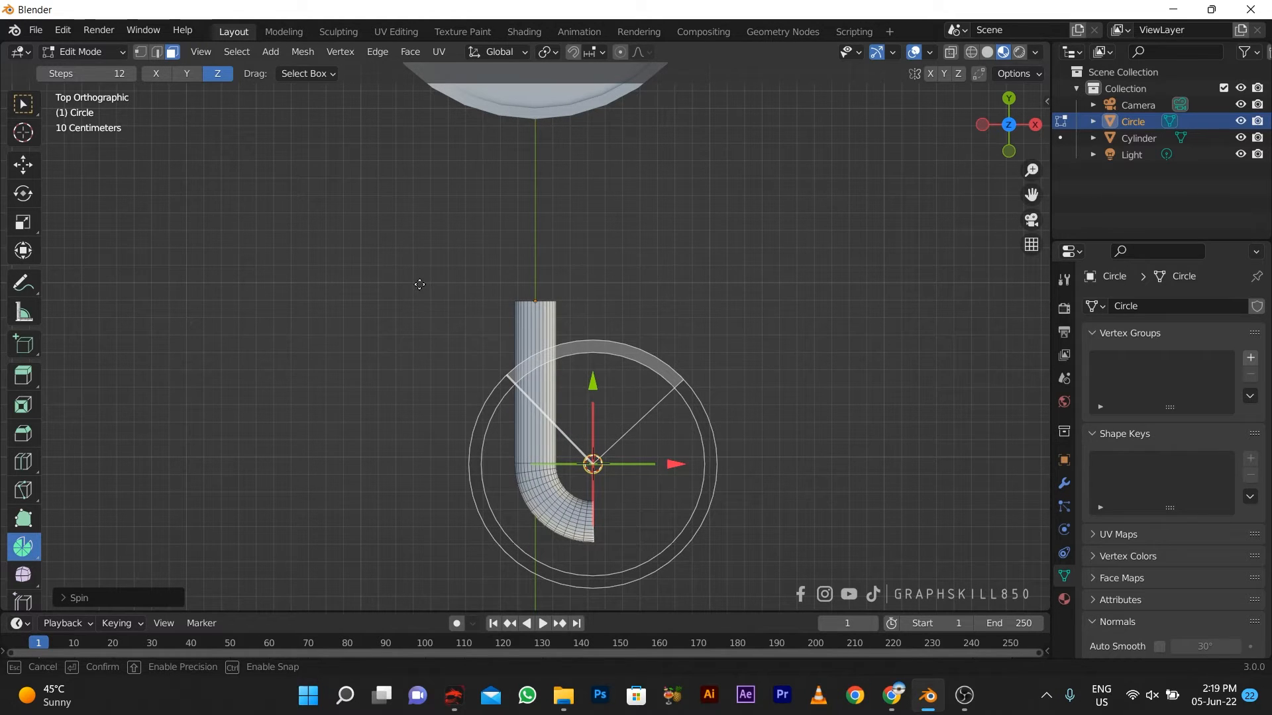
left_click_drag(419, 284, 434, 284)
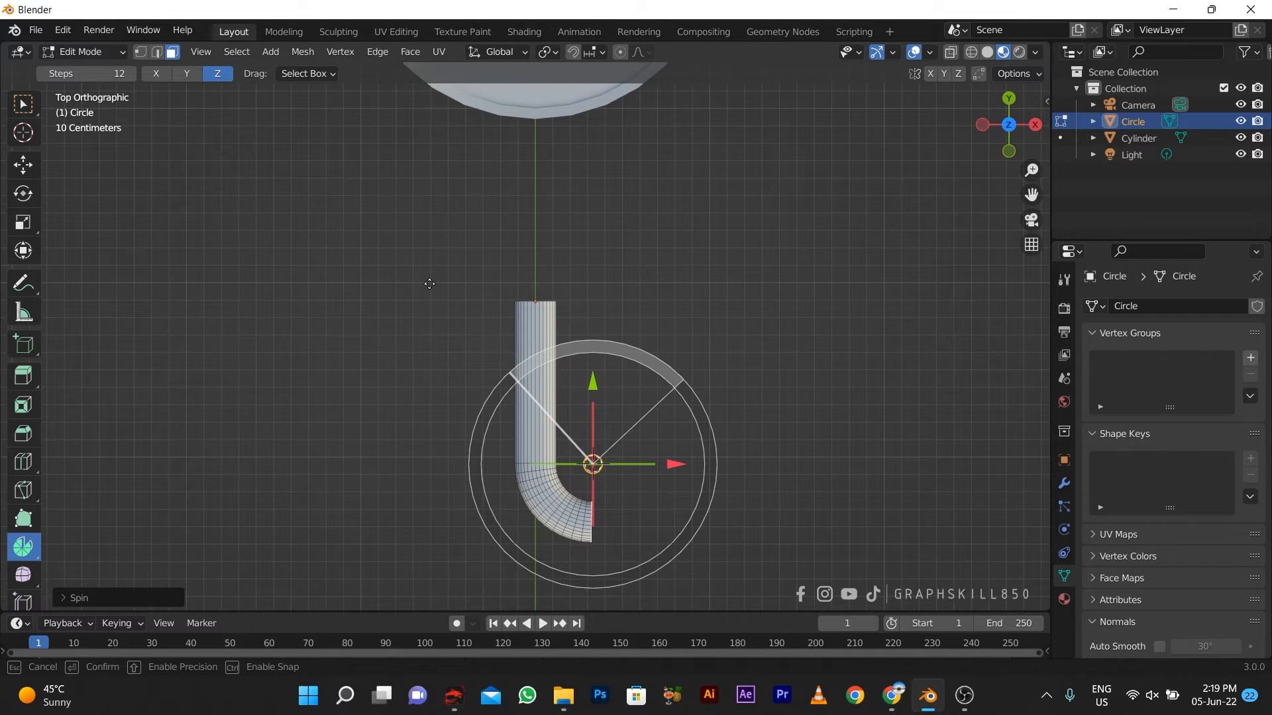
left_click_drag(429, 284, 428, 285)
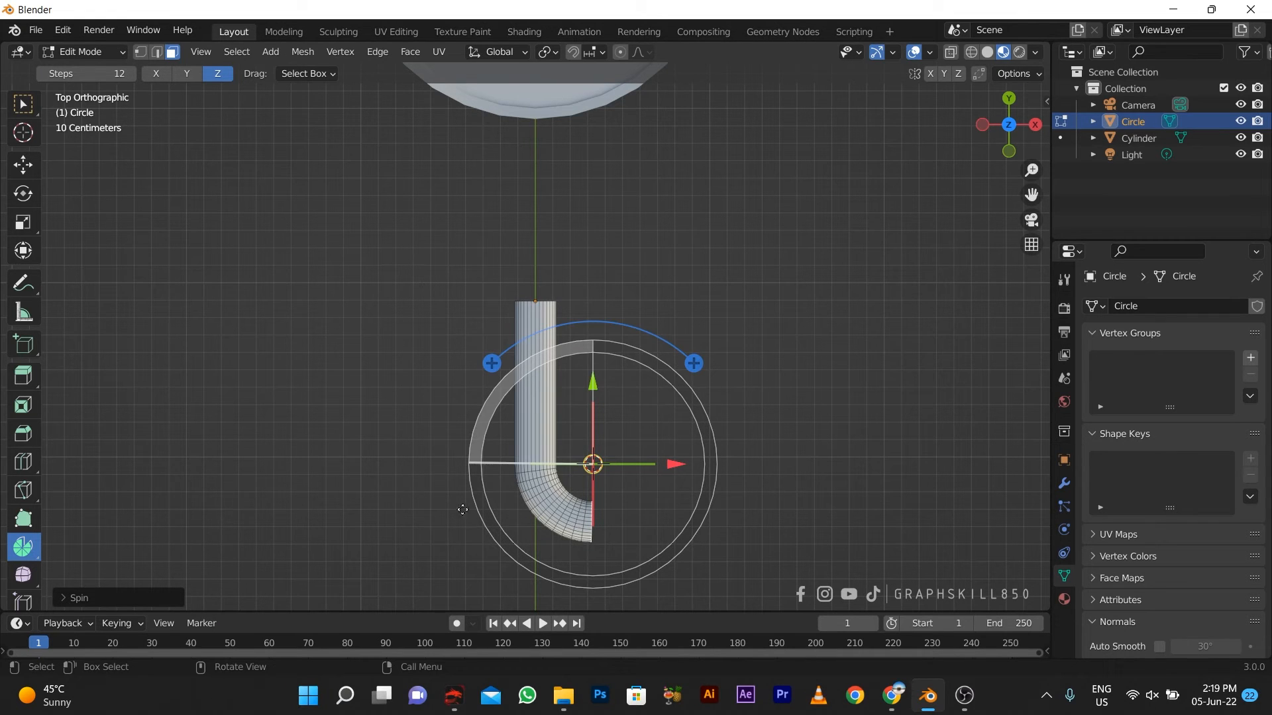
Step: Extrude the bent tube's end face straight along X to form an L-shaped handle piece and return to Object Mode
key("e")
left_click(604, 515)
left_click(25, 167)
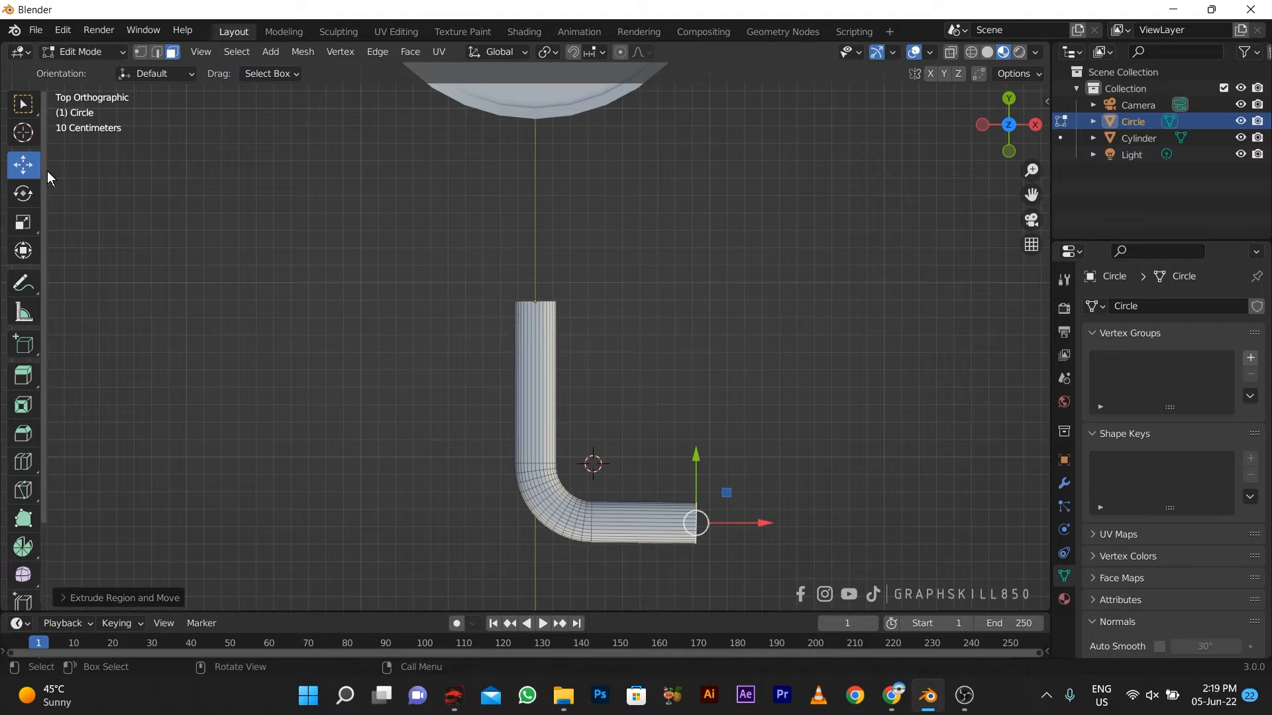
scroll(485, 402, "down", 3)
key("Tab")
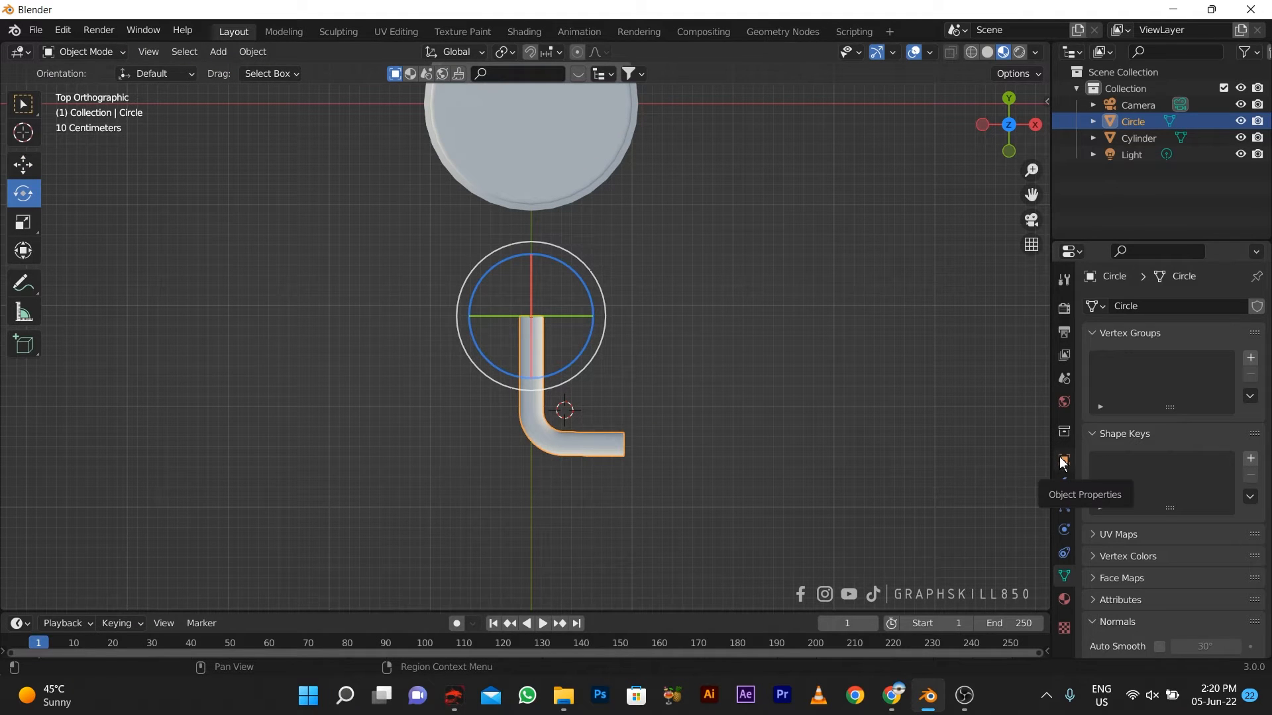
Step: Shorten the handle piece's bent arm by moving its end face back along X in Edit Mode, then return to Object Mode
scroll(622, 418, "up", 1)
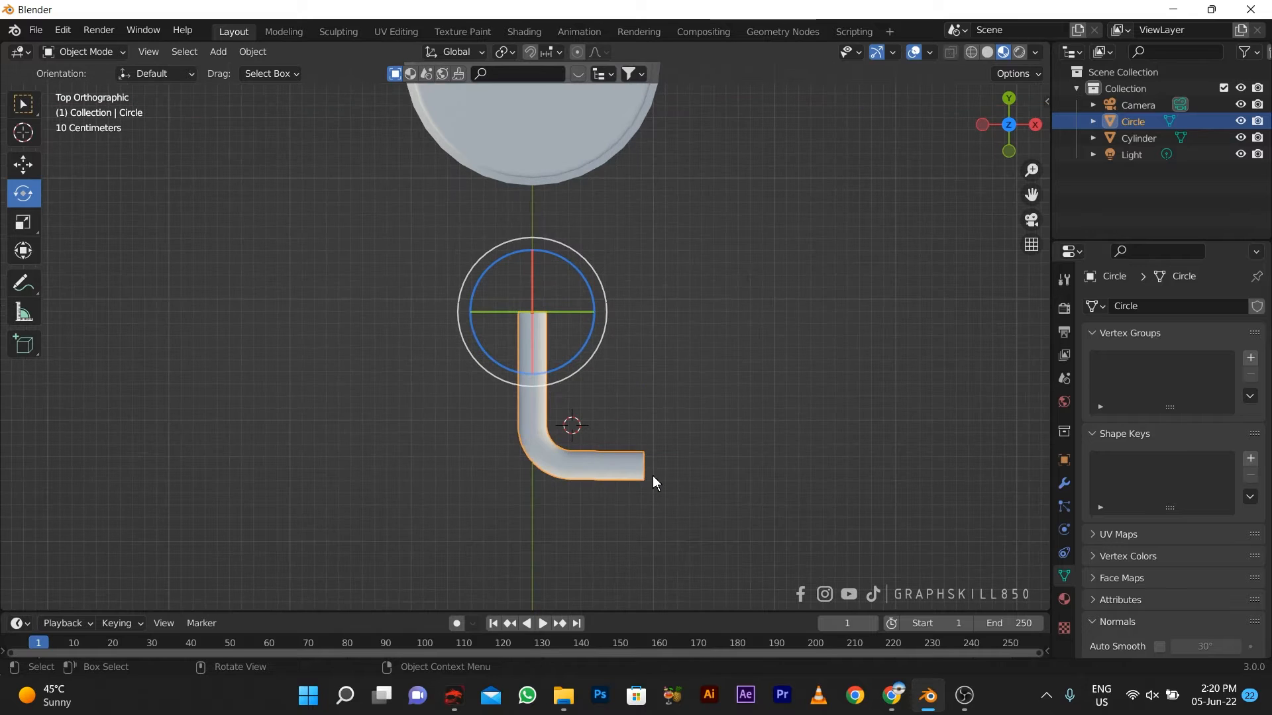
key("Tab")
left_click_drag(669, 465, 642, 463)
key("Tab")
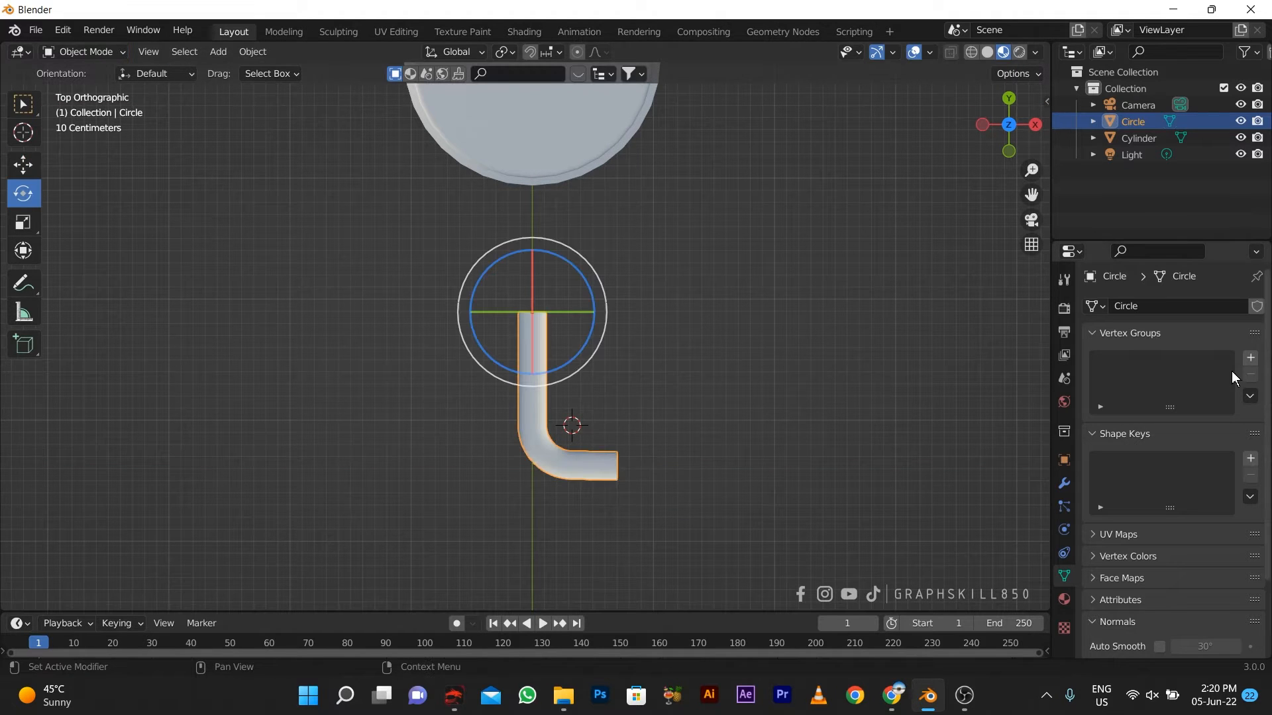
Step: Try to mirror the L-shaped handle piece across X with a Mirror modifier, then undo it
left_click(1063, 485)
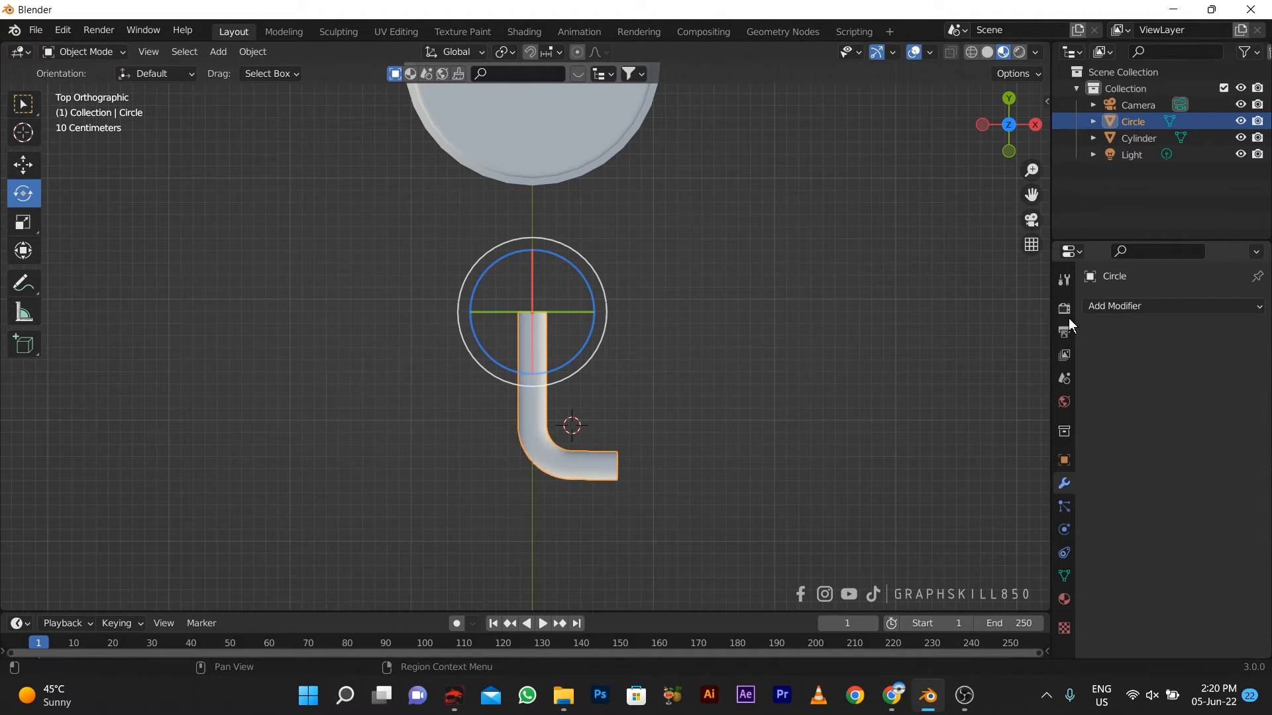
left_click(1111, 304)
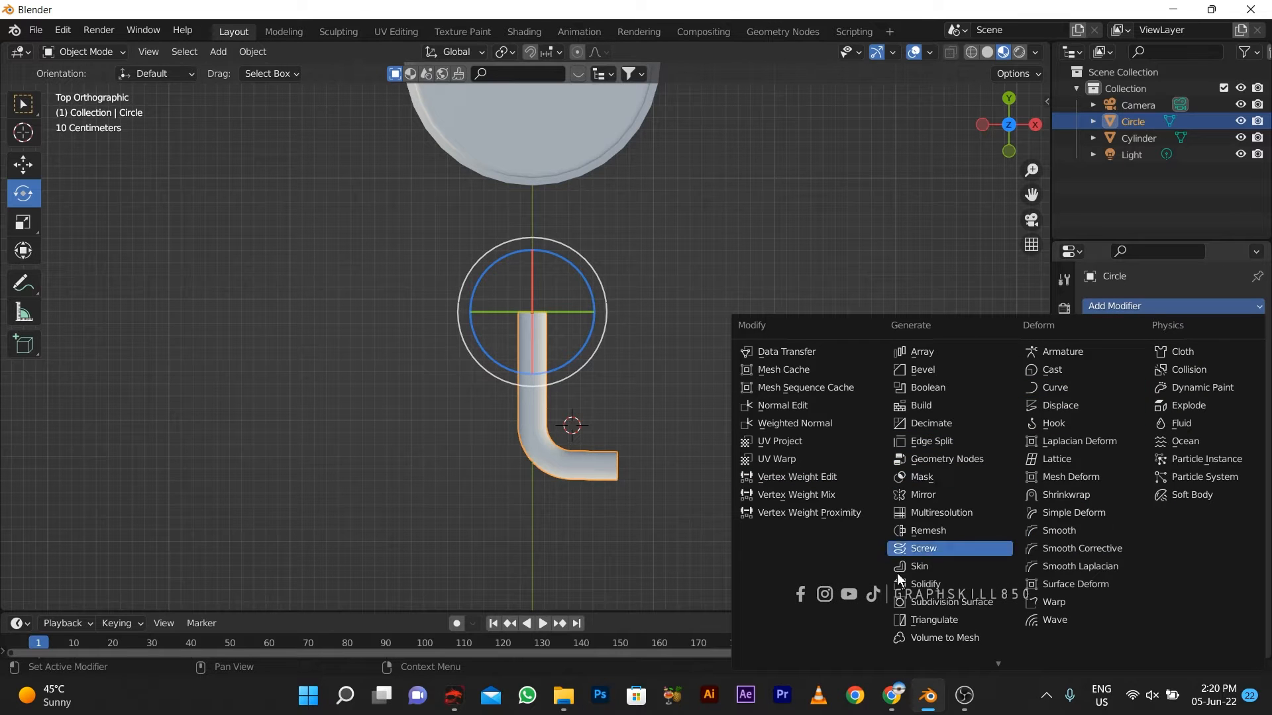
left_click(904, 494)
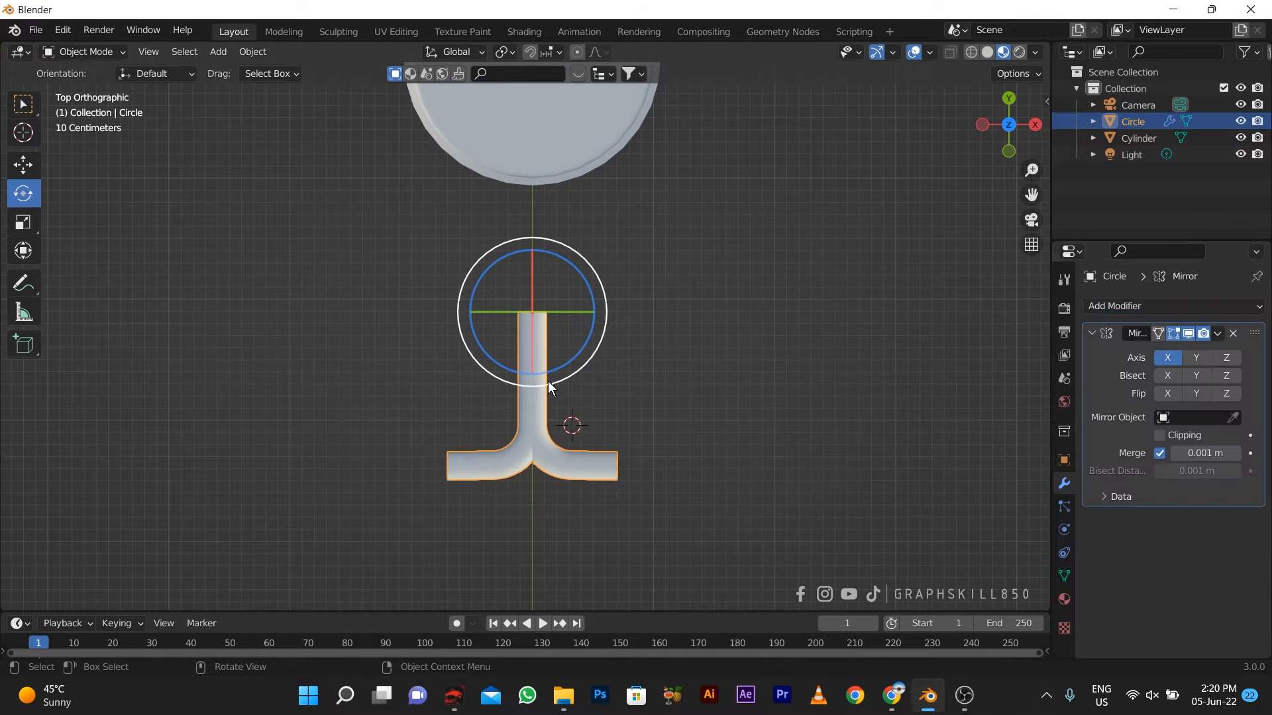
key("ctrl+z")
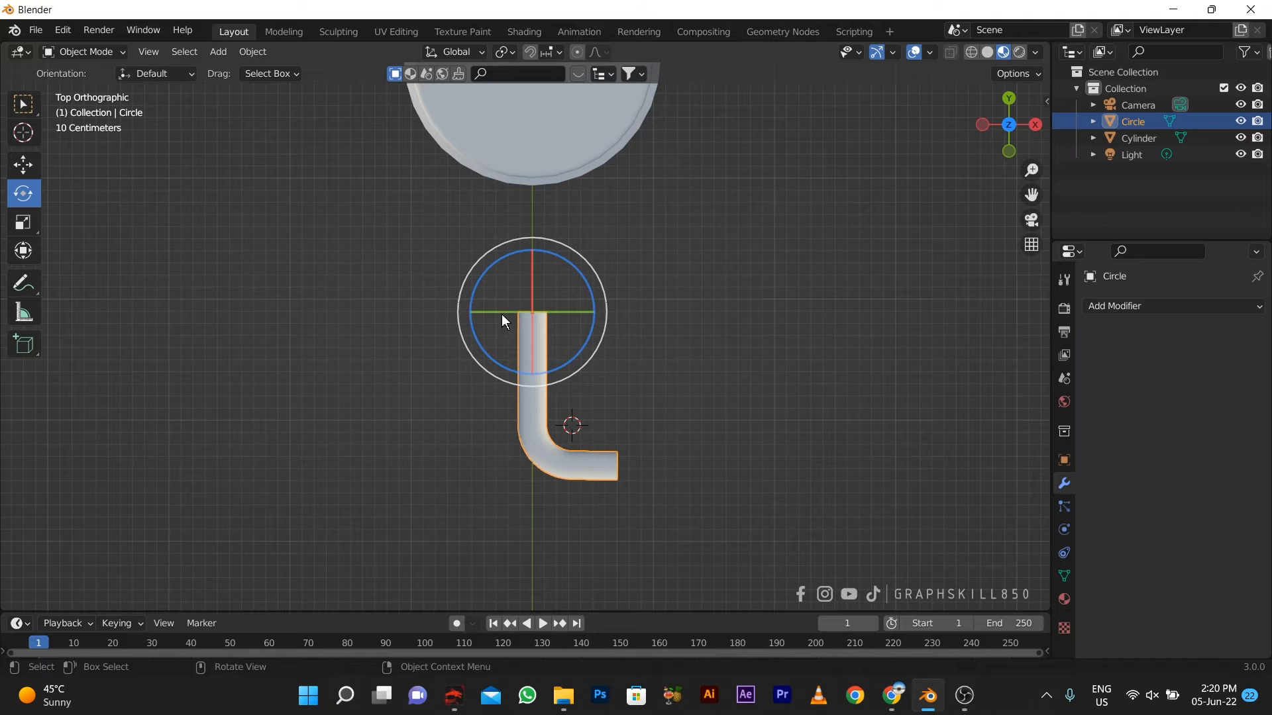
Step: Move the handle piece along negative X until the end of its short arm meets the Y axis line
left_click(34, 170)
left_click_drag(570, 303, 498, 298)
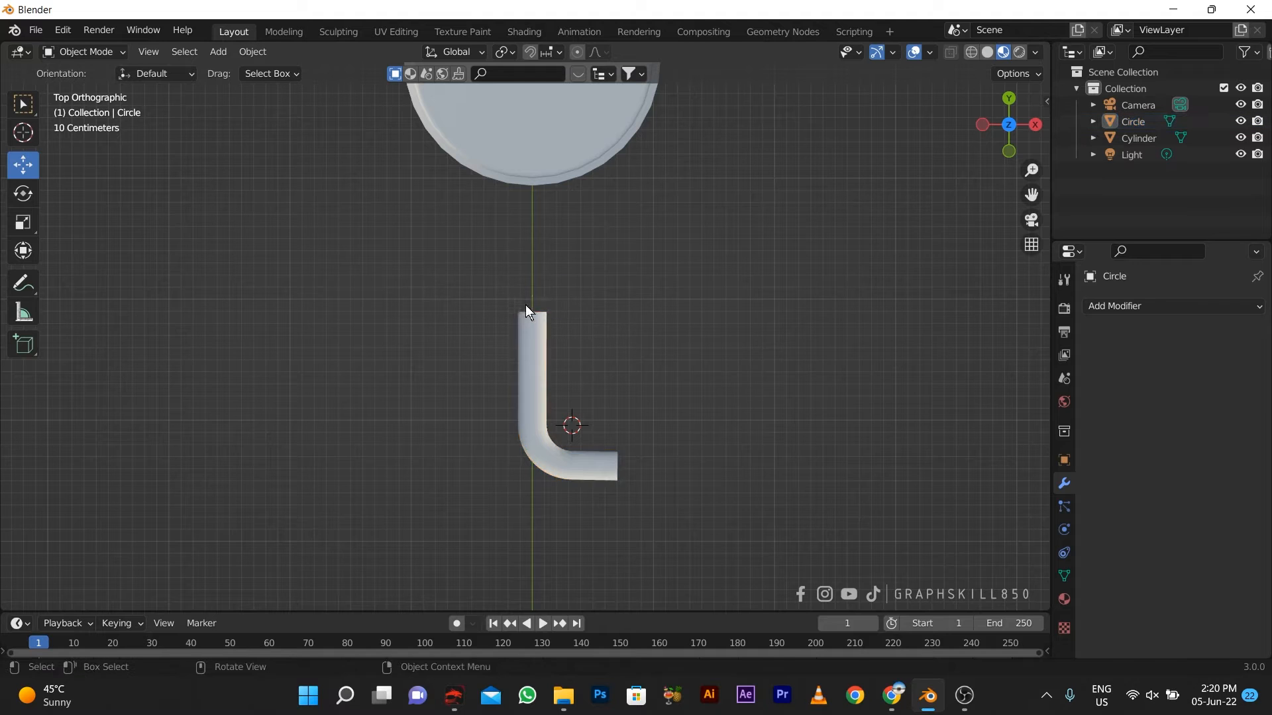
left_click(539, 317)
left_click_drag(573, 318, 488, 319)
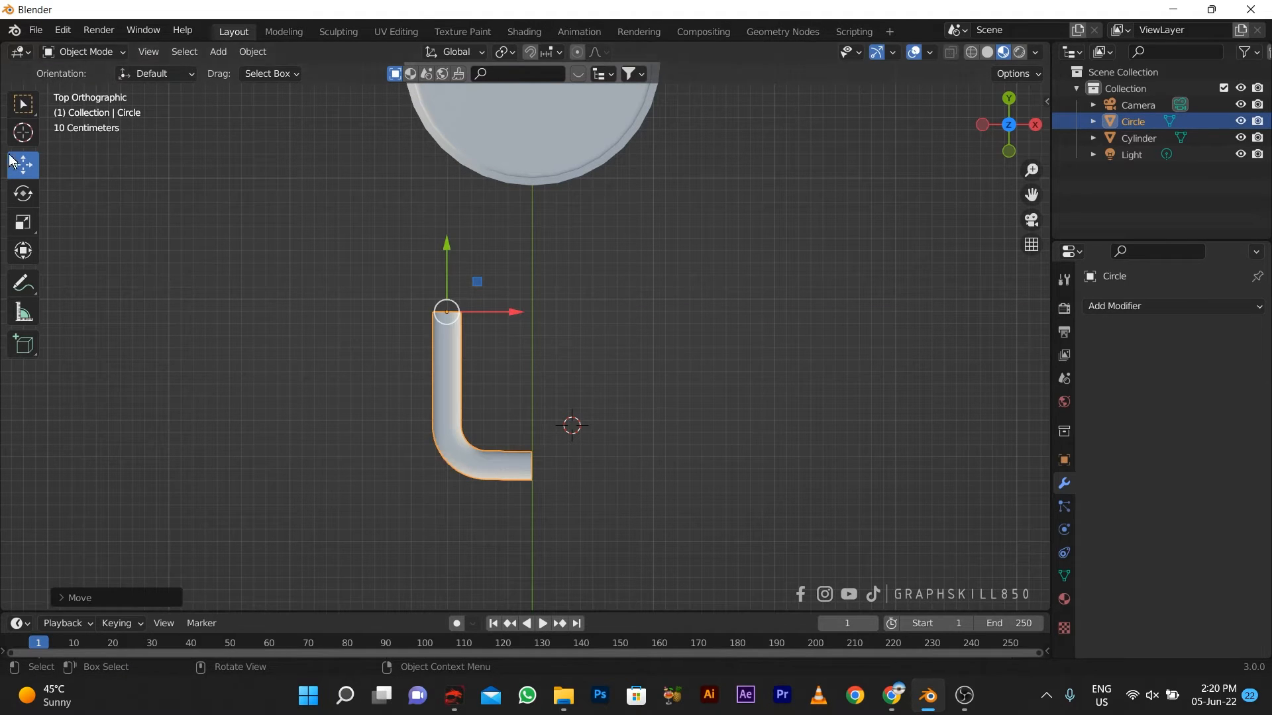
Step: Set the handle piece's origin to the 3D cursor's current position beside the tube
right_click(454, 324)
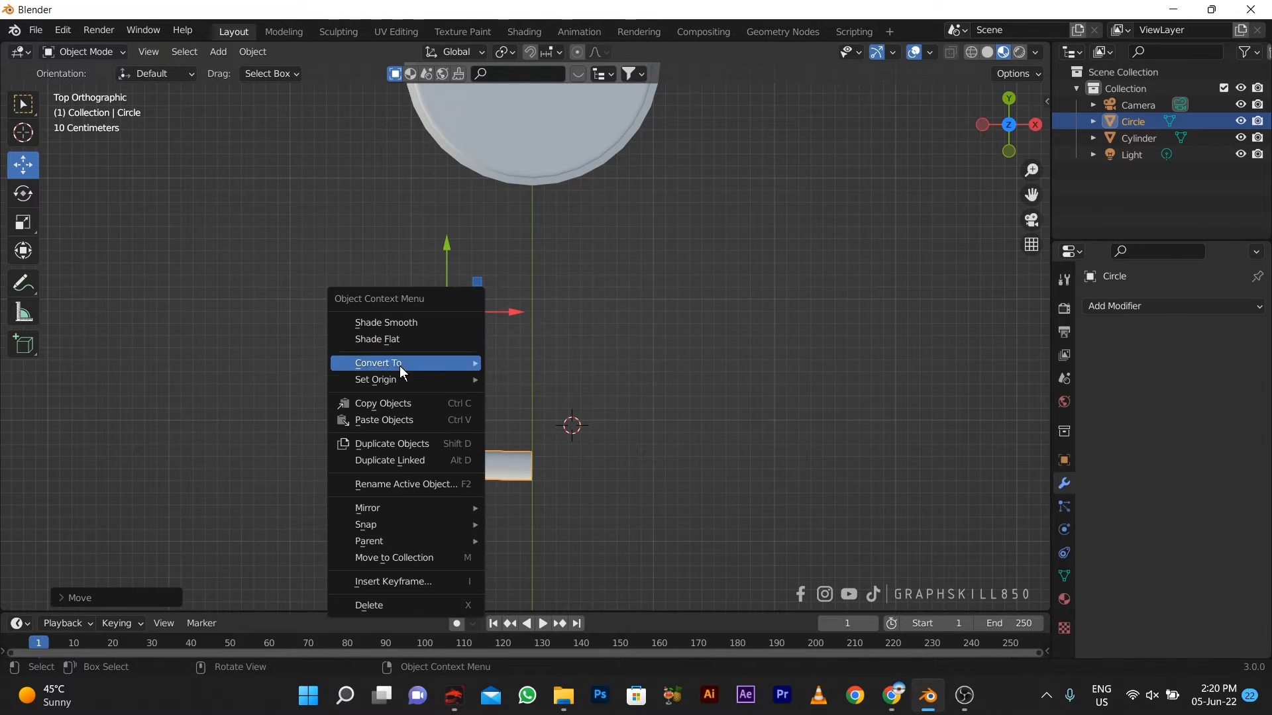
mouse_move(407, 381)
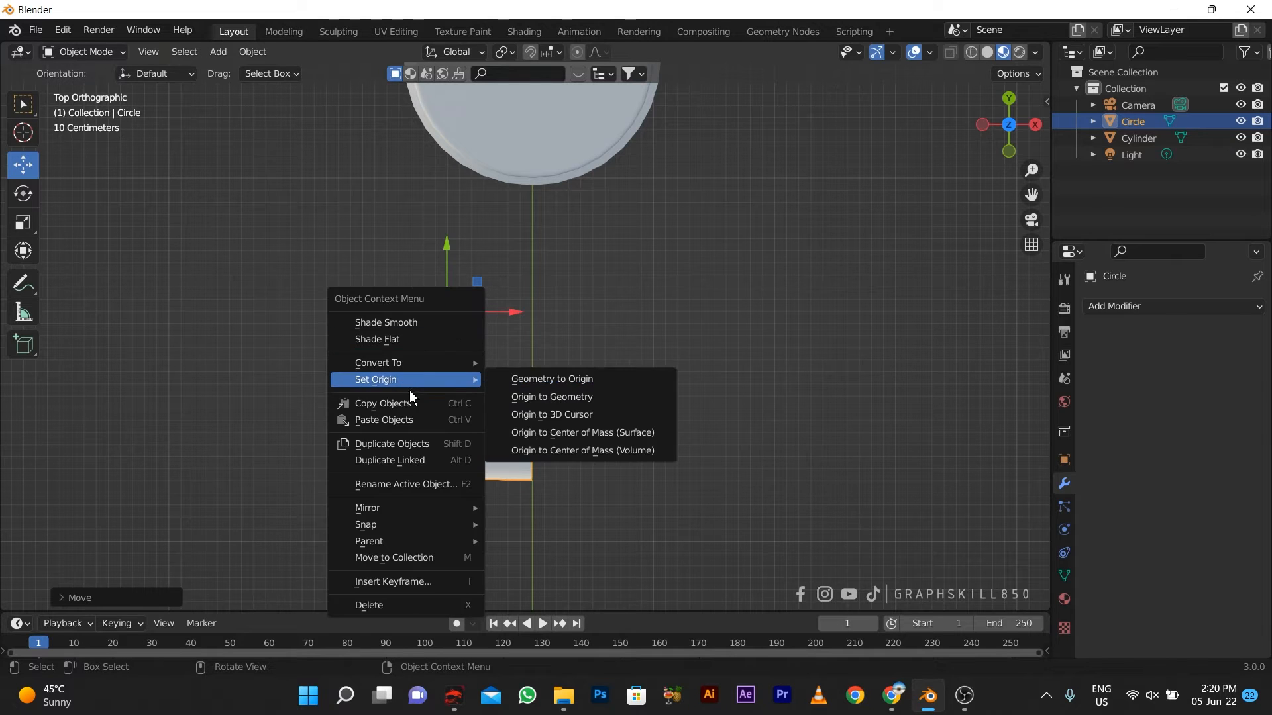
left_click(594, 416)
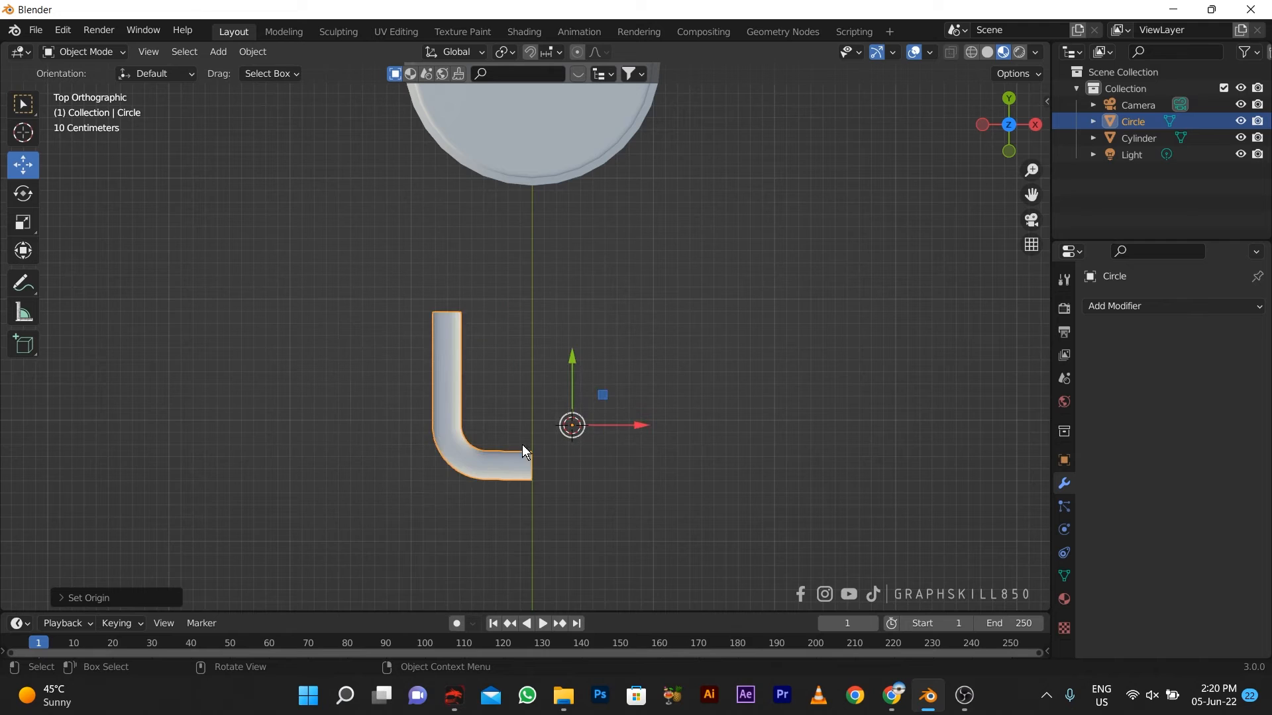
Step: Place the 3D cursor on the Y axis line next to the short arm's end and set the handle piece's origin to it
key("shift+space")
key("space")
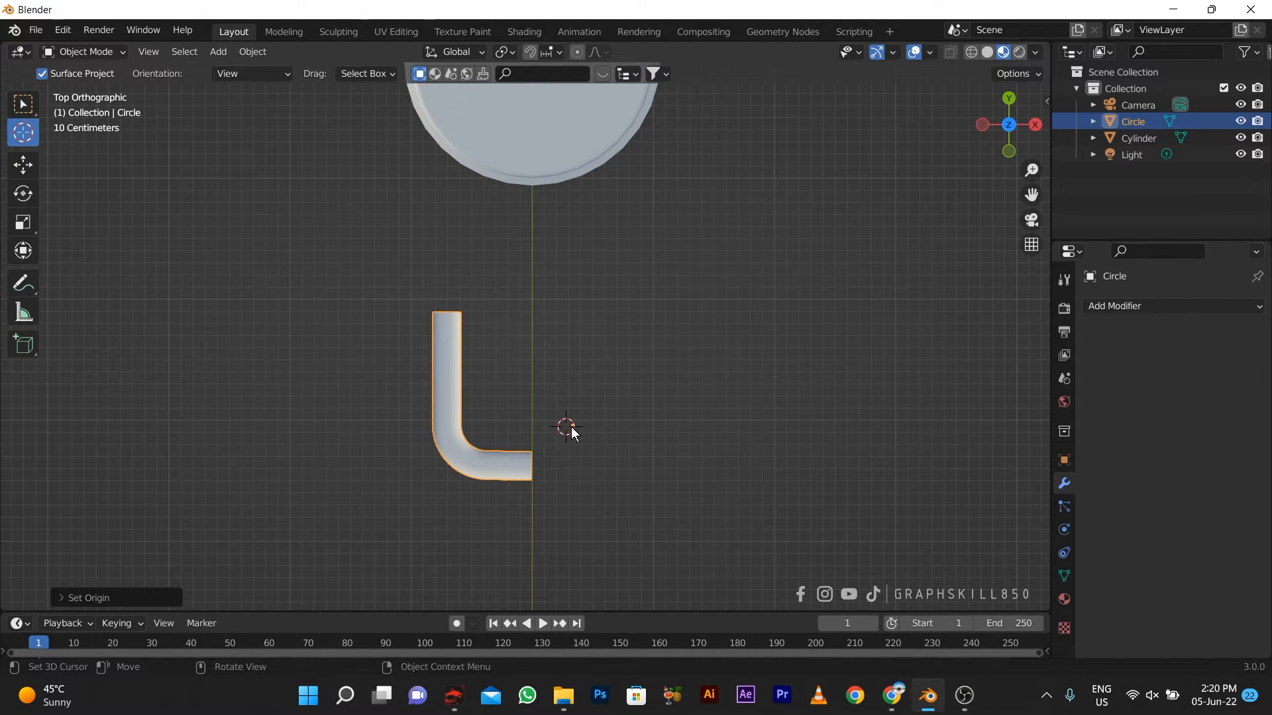
left_click_drag(573, 432, 535, 425)
right_click(534, 424)
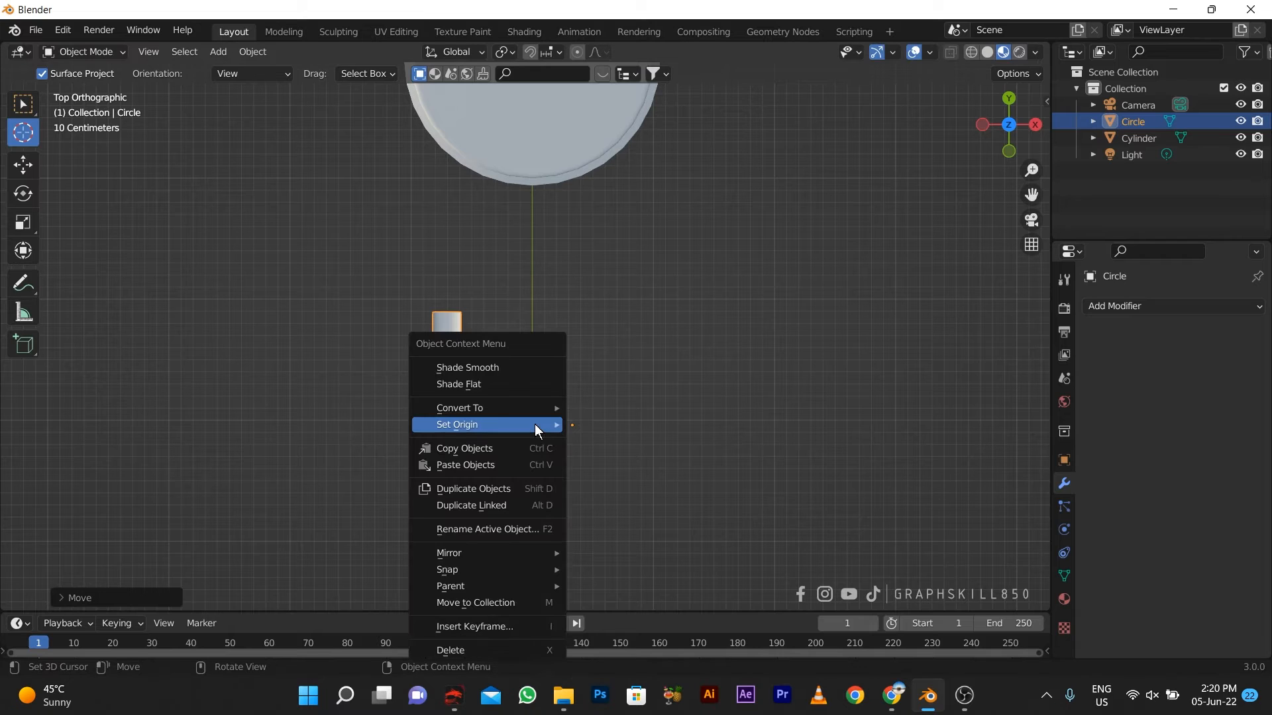
key("Tab")
right_click(431, 414)
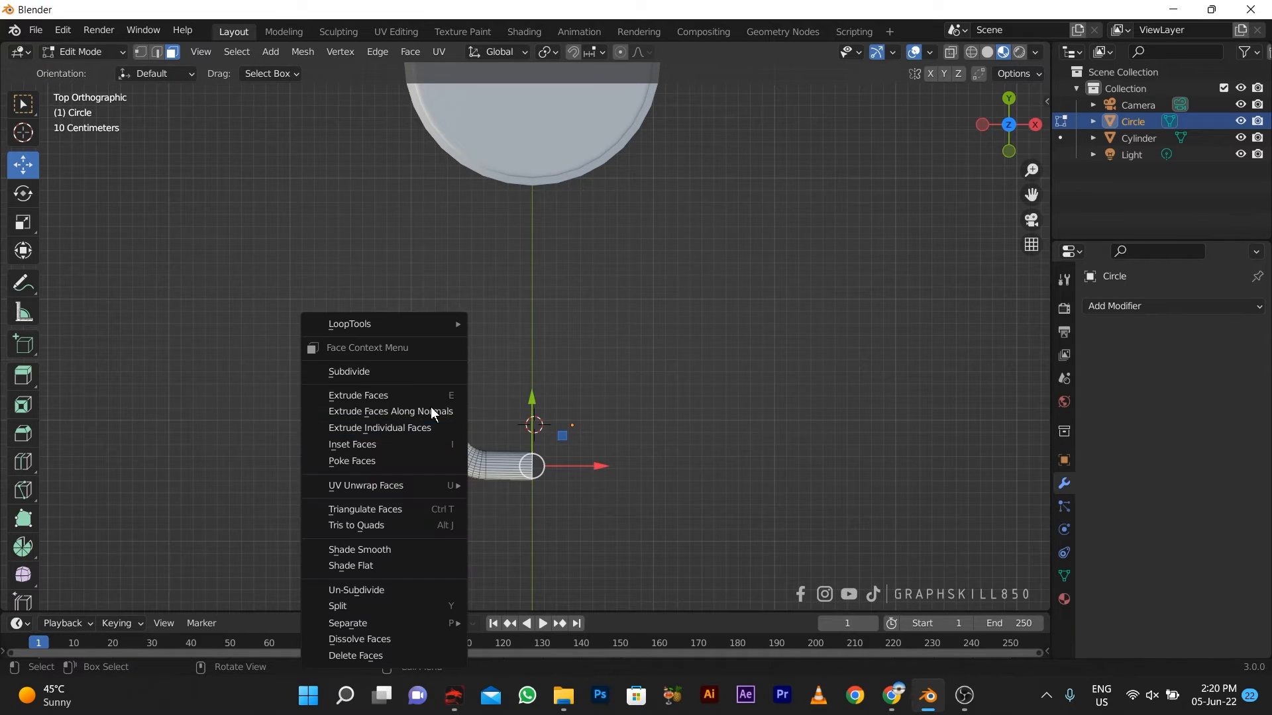
key("Escape")
key("Tab")
right_click(425, 382)
mouse_move(415, 375)
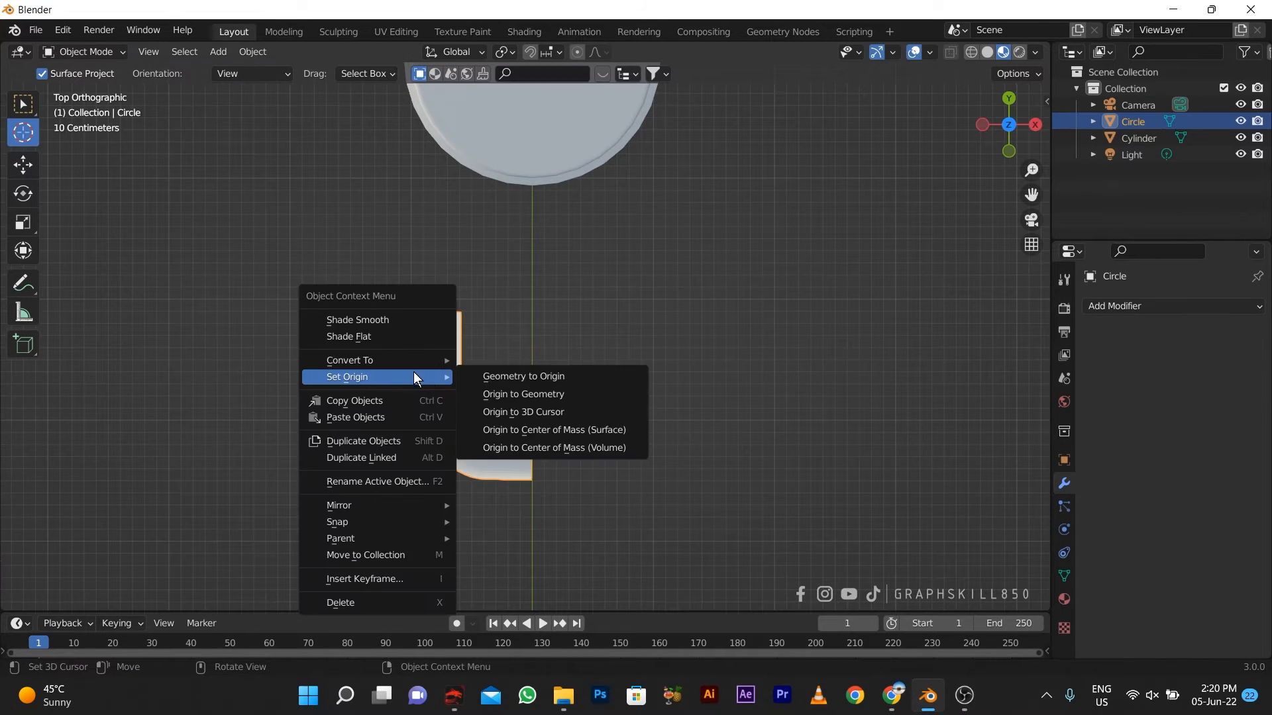
left_click(530, 412)
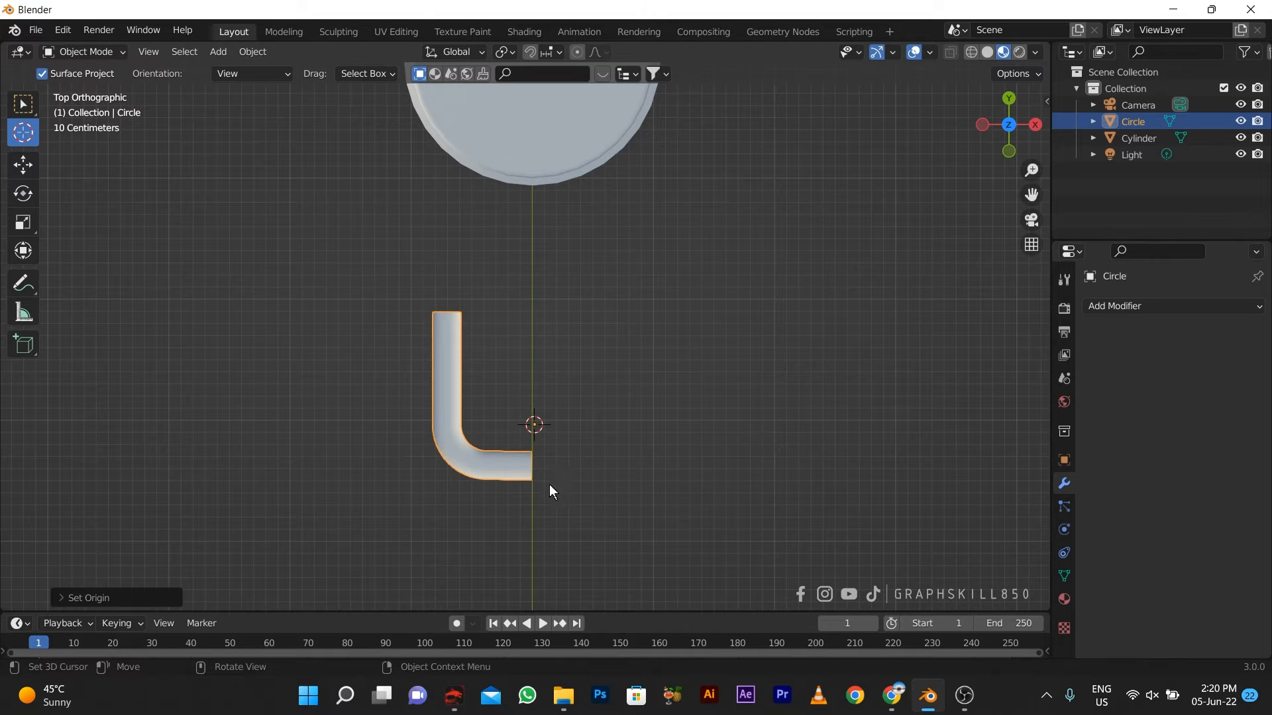
Step: Add a Mirror modifier on the X axis to the handle piece to form a U-shaped handle
left_click(22, 164)
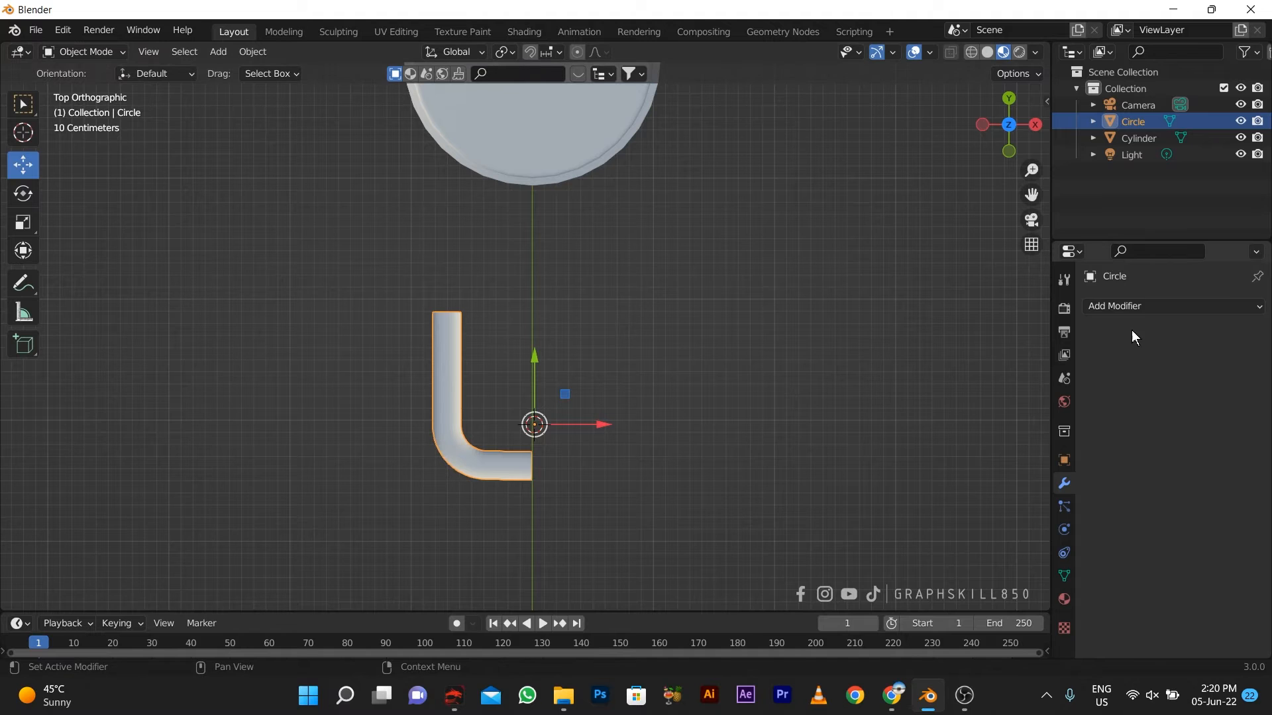
left_click(1166, 307)
scroll(949, 630, "down", 1)
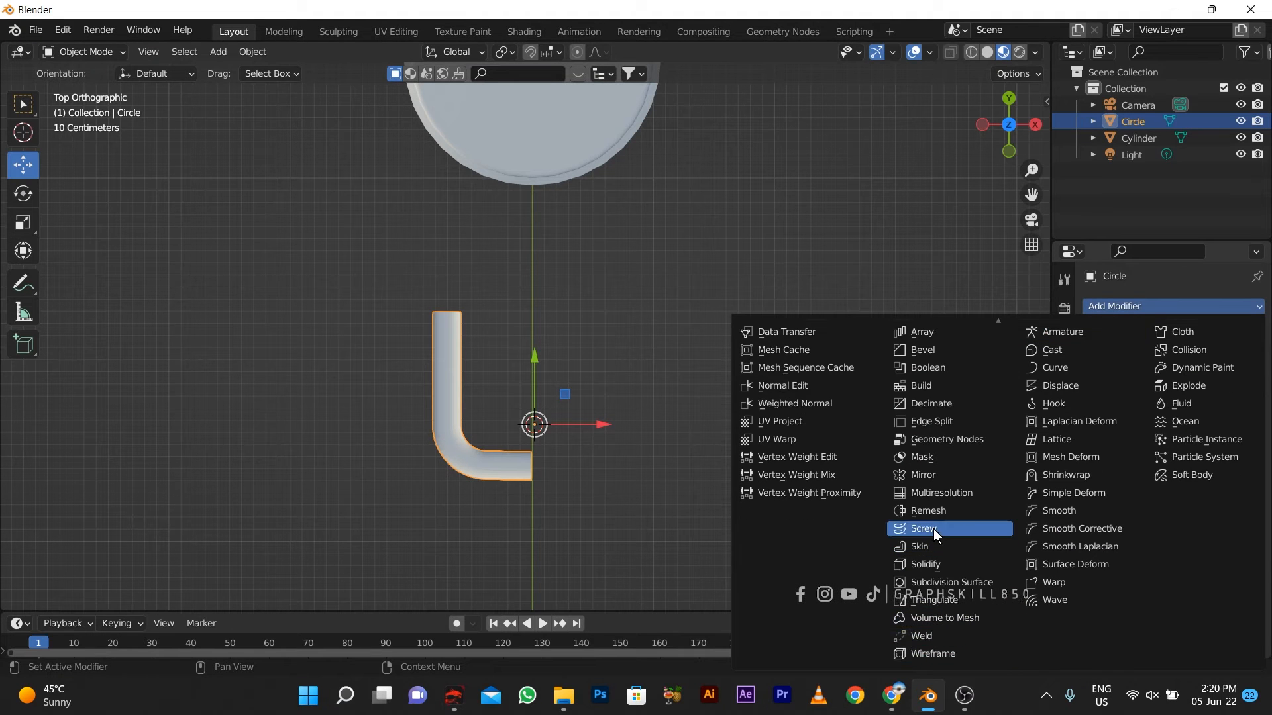
left_click(932, 476)
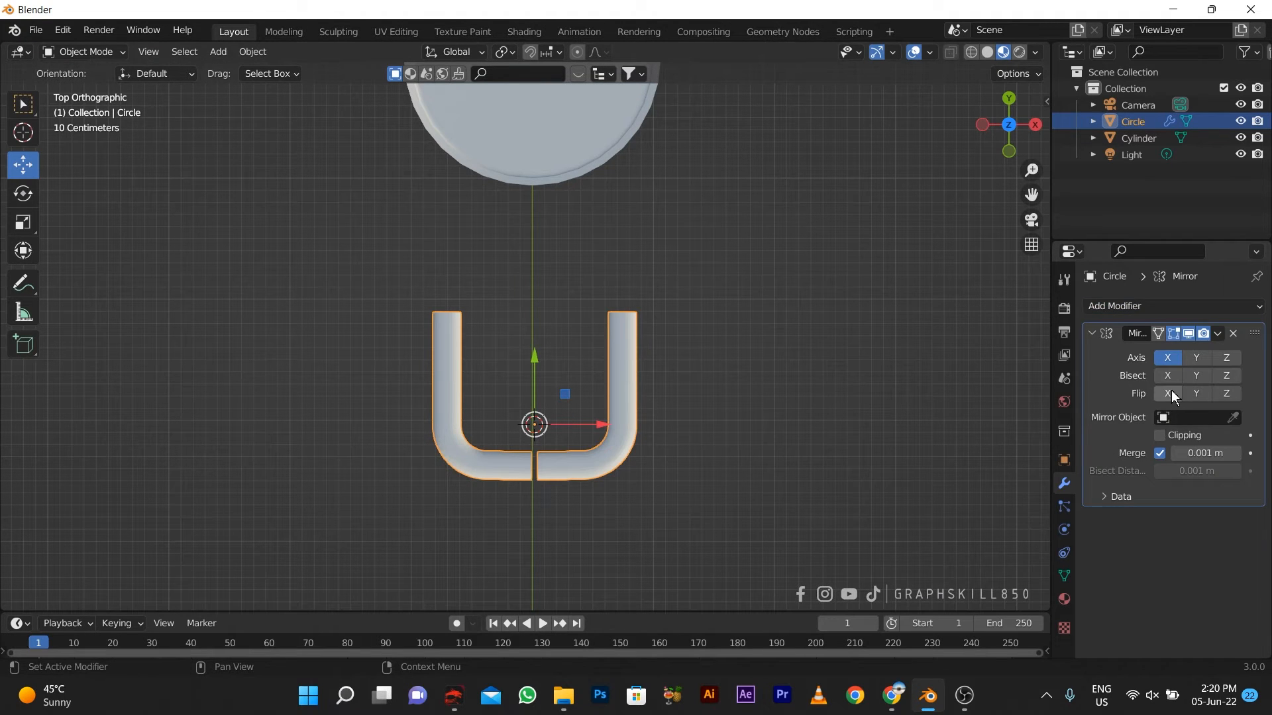
Step: Close the gap between the mirrored halves by moving the arm's inner end face along X to the centre, then return to Object Mode
scroll(495, 471, "up", 1)
key("Tab")
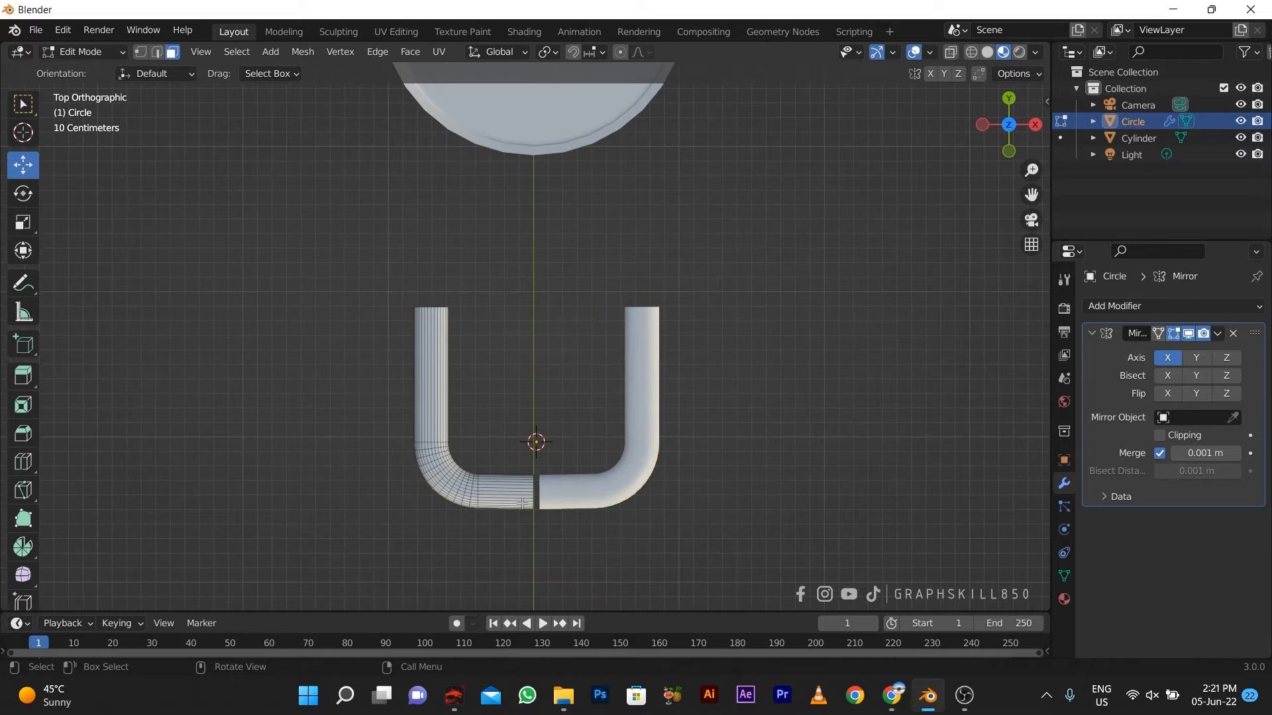
left_click(512, 471, "alt")
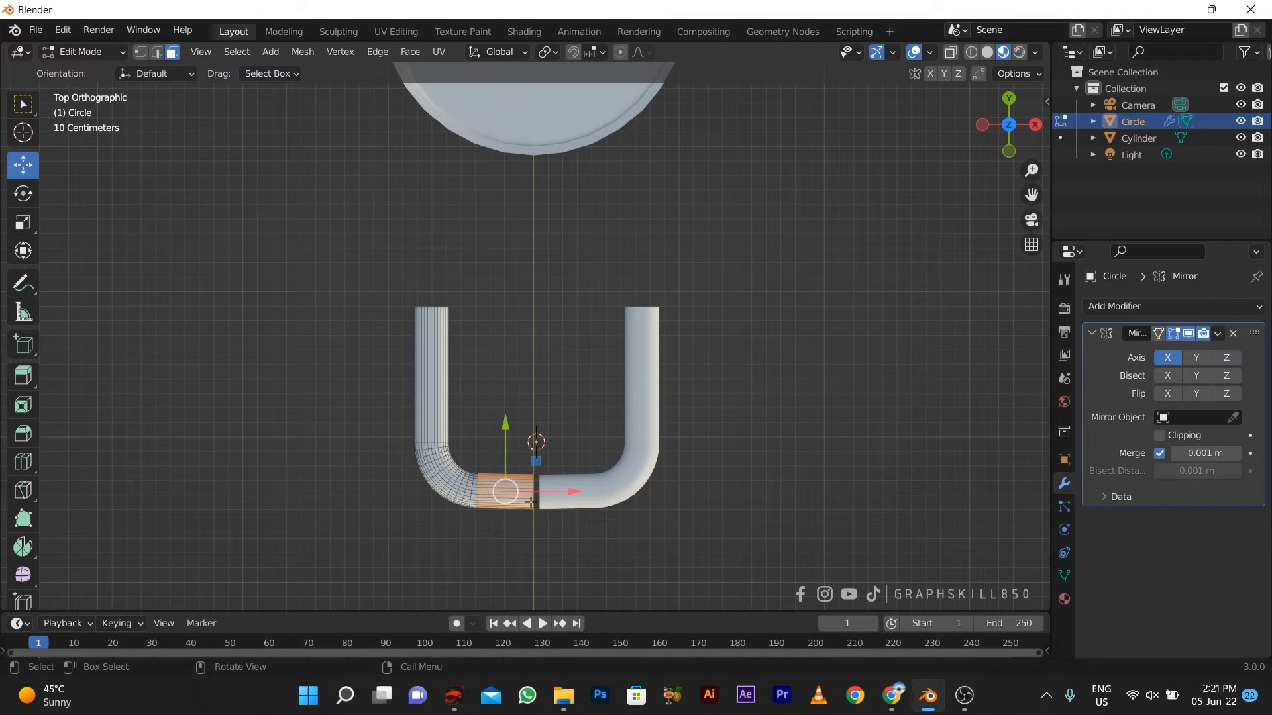
middle_click_drag(531, 502, 338, 441)
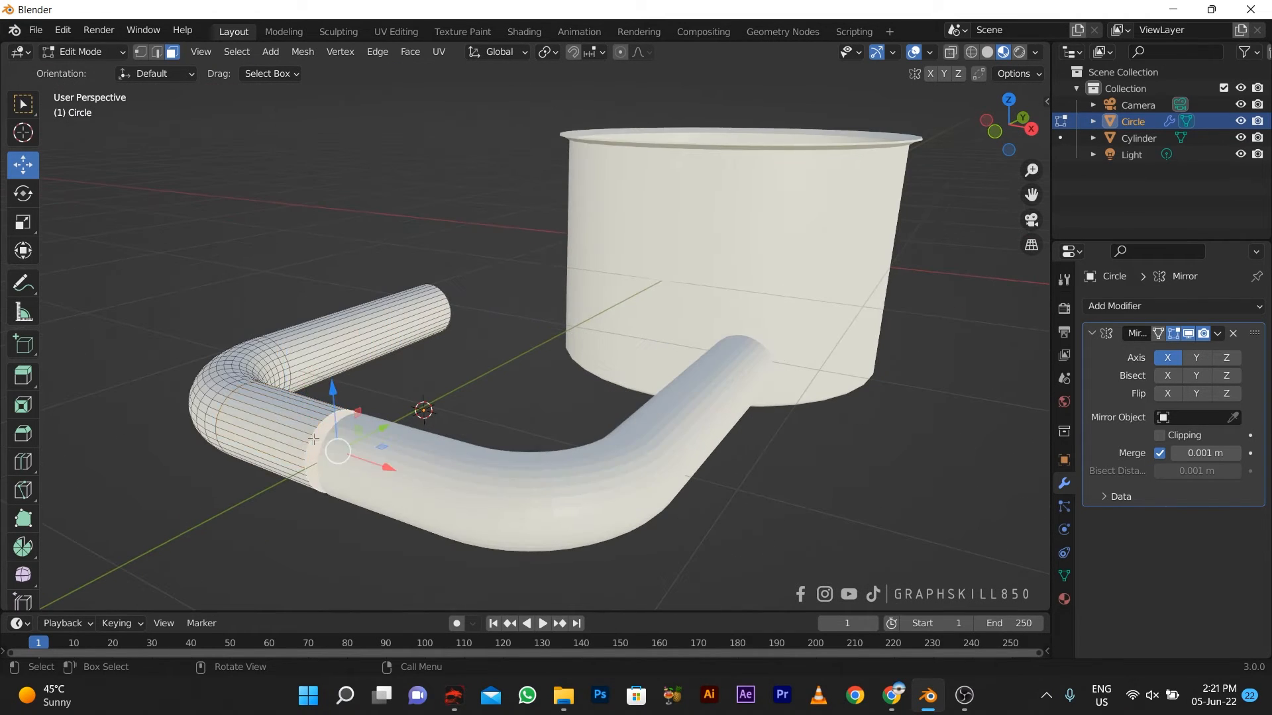
left_click_drag(371, 462, 389, 473)
scroll(332, 478, "down", 2)
key("Tab")
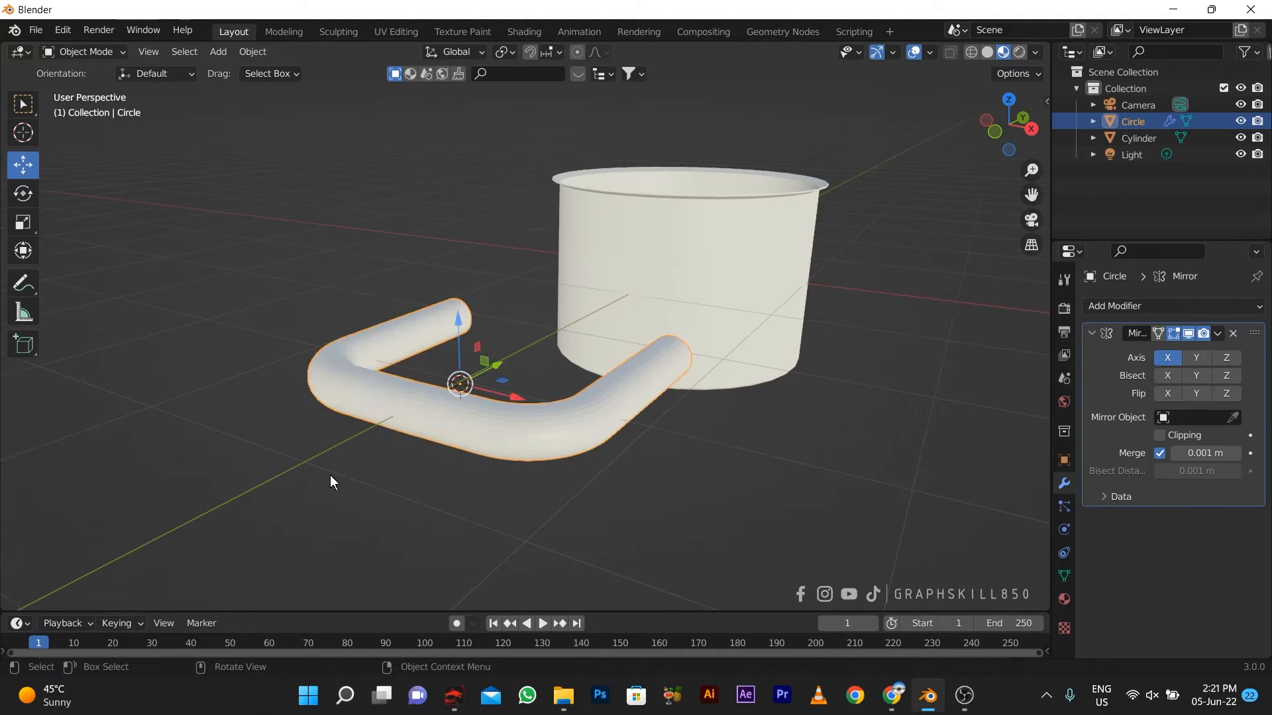
Step: Select the handle's open end face and extrude it in right view through several short segments curving downward toward the container
middle_click_drag(330, 475, 702, 468)
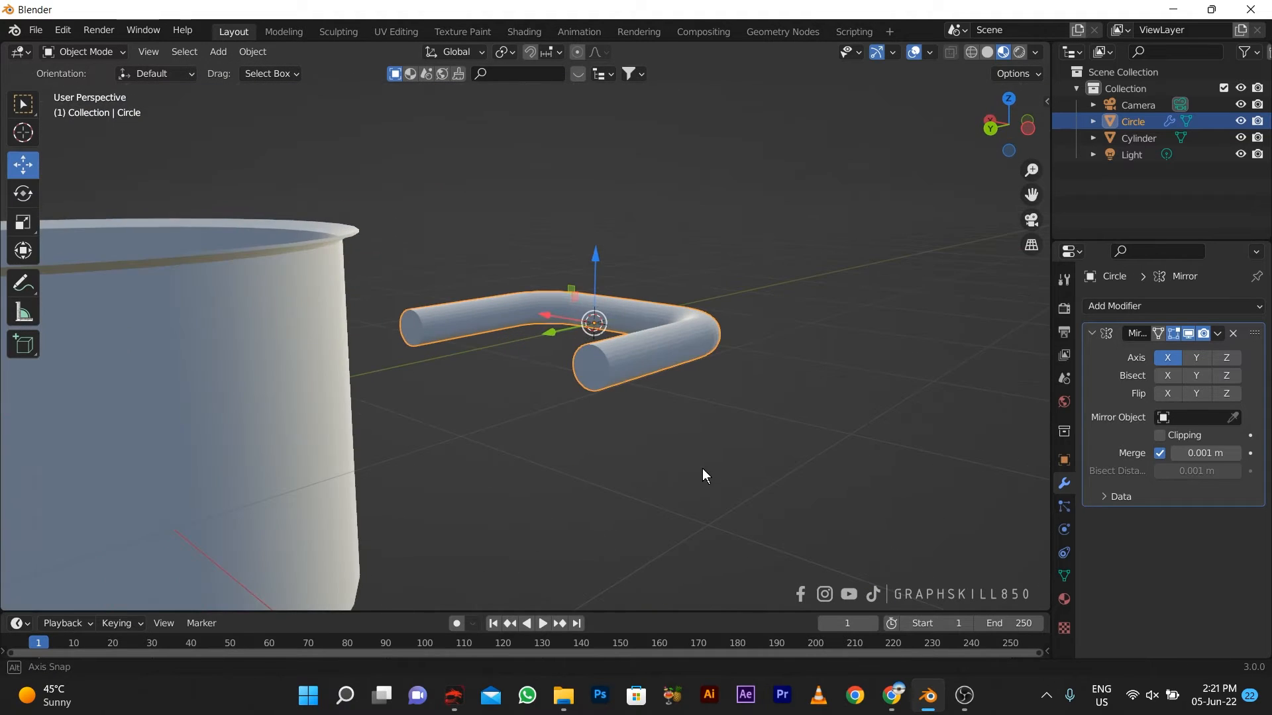
key("Tab")
left_click(588, 367)
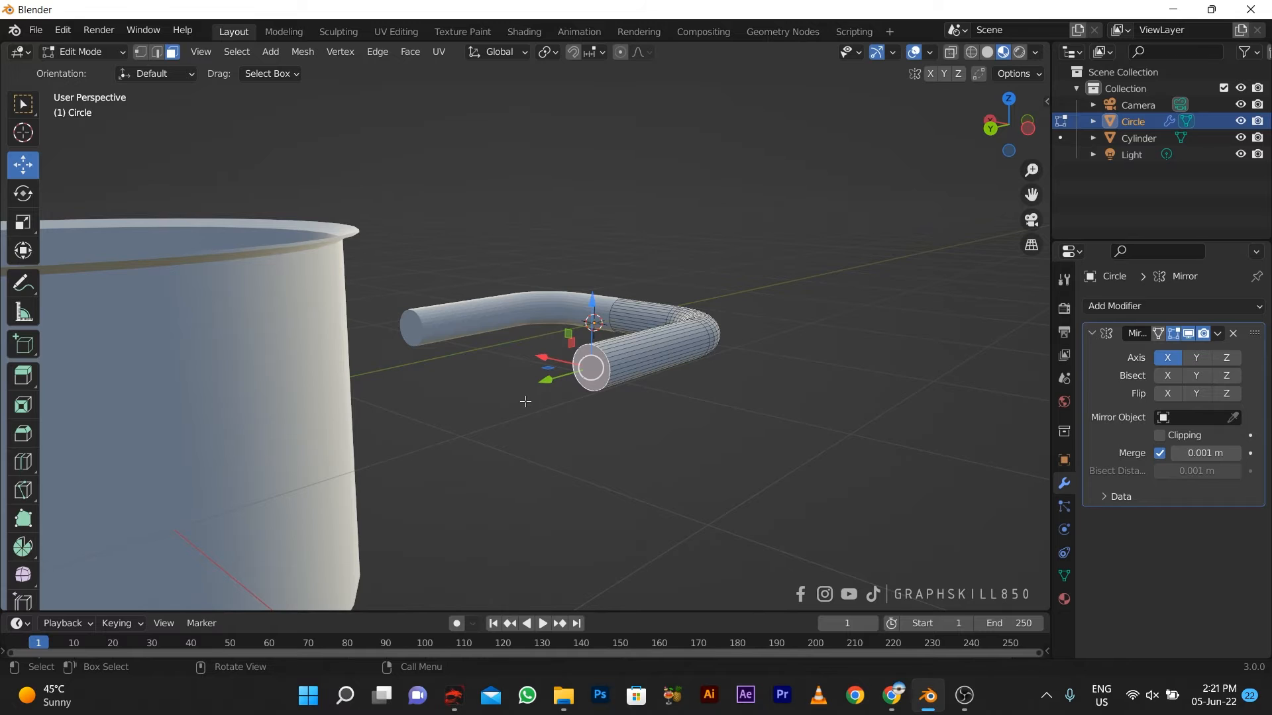
key("KP_1")
key("KP_3")
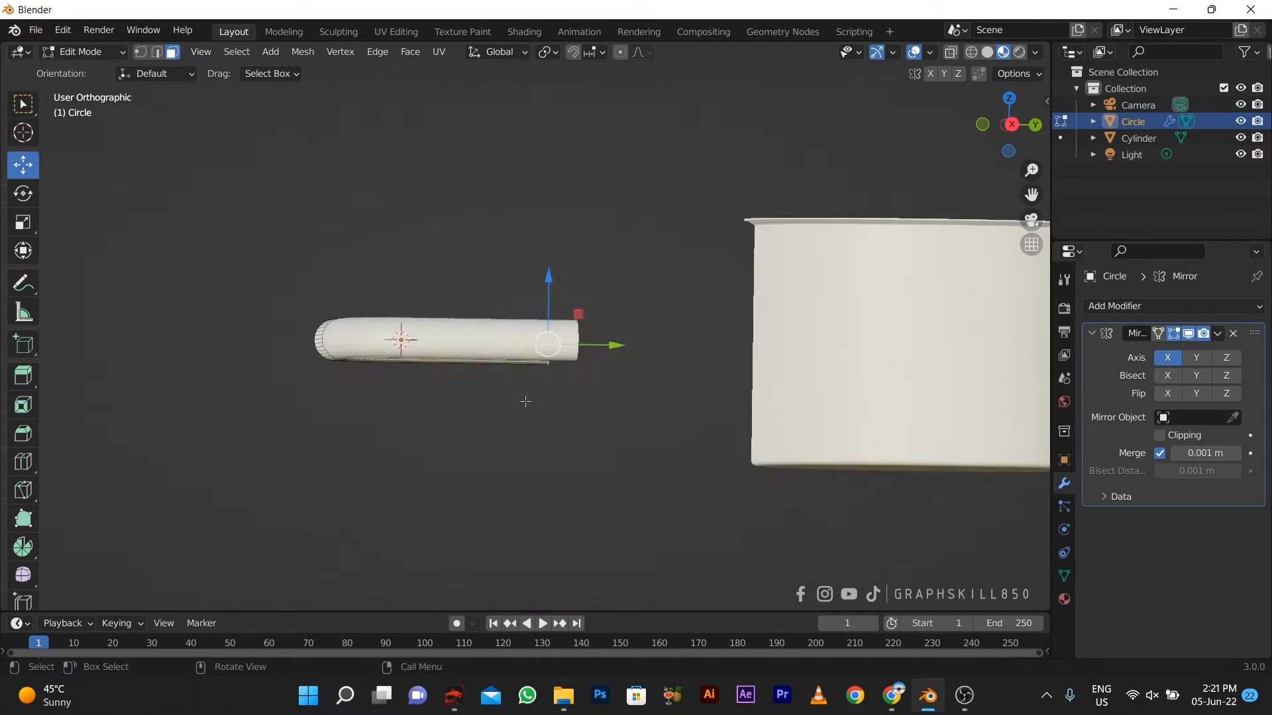
right_click(594, 349, "ctrl")
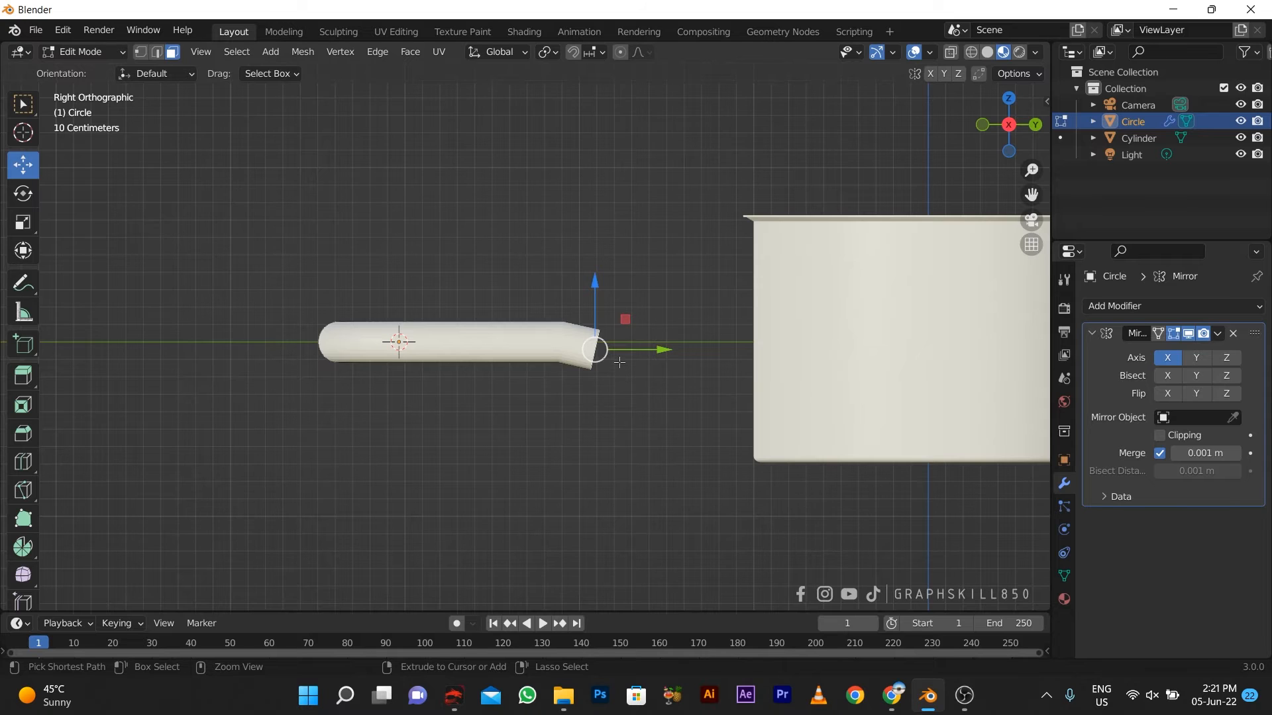
right_click(619, 362, "ctrl")
right_click(642, 387, "ctrl")
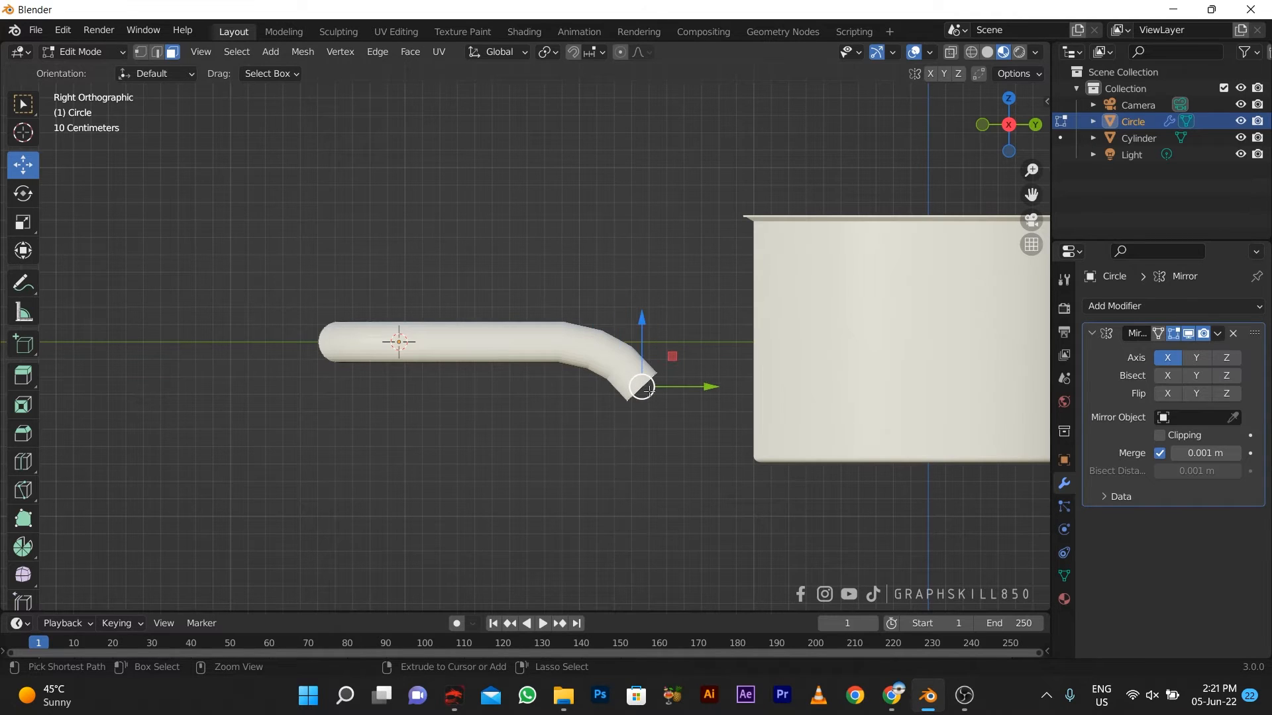
right_click(654, 398, "ctrl")
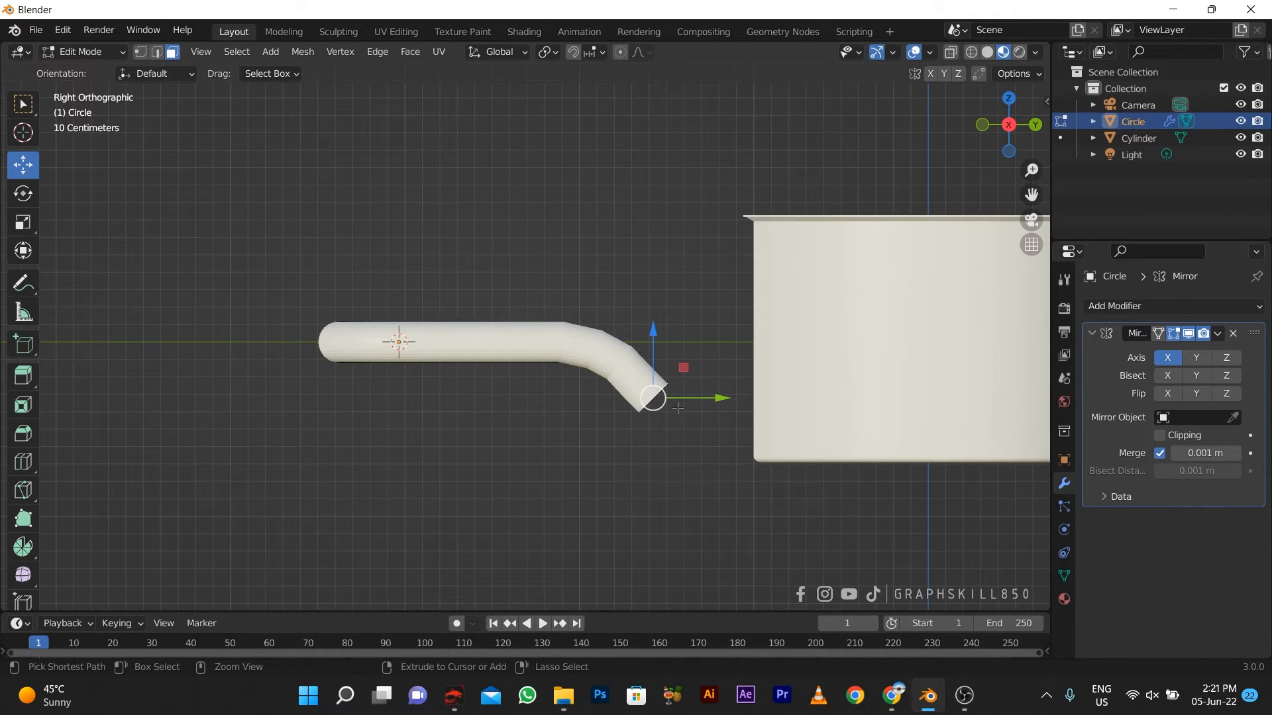
Step: Extrude the end face in two more segments that level out toward the container, adjust its position, and return to Object Mode
right_click(677, 408, "ctrl")
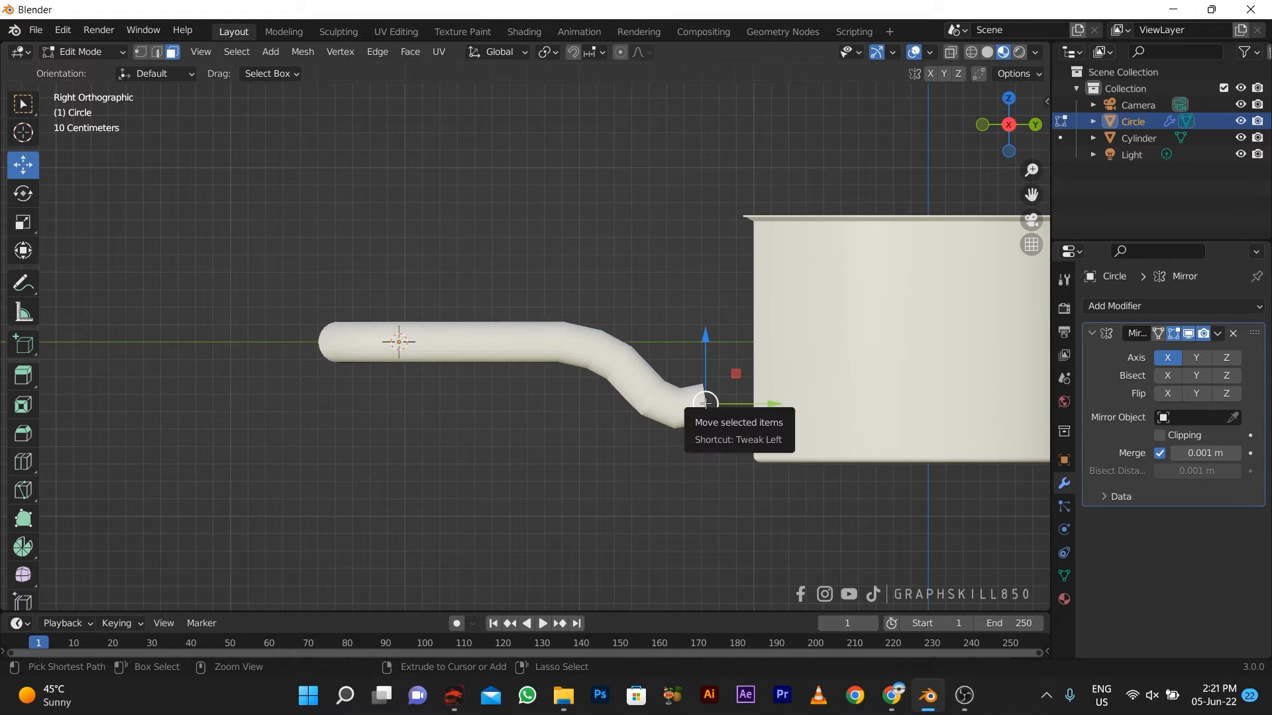
right_click(703, 408, "ctrl")
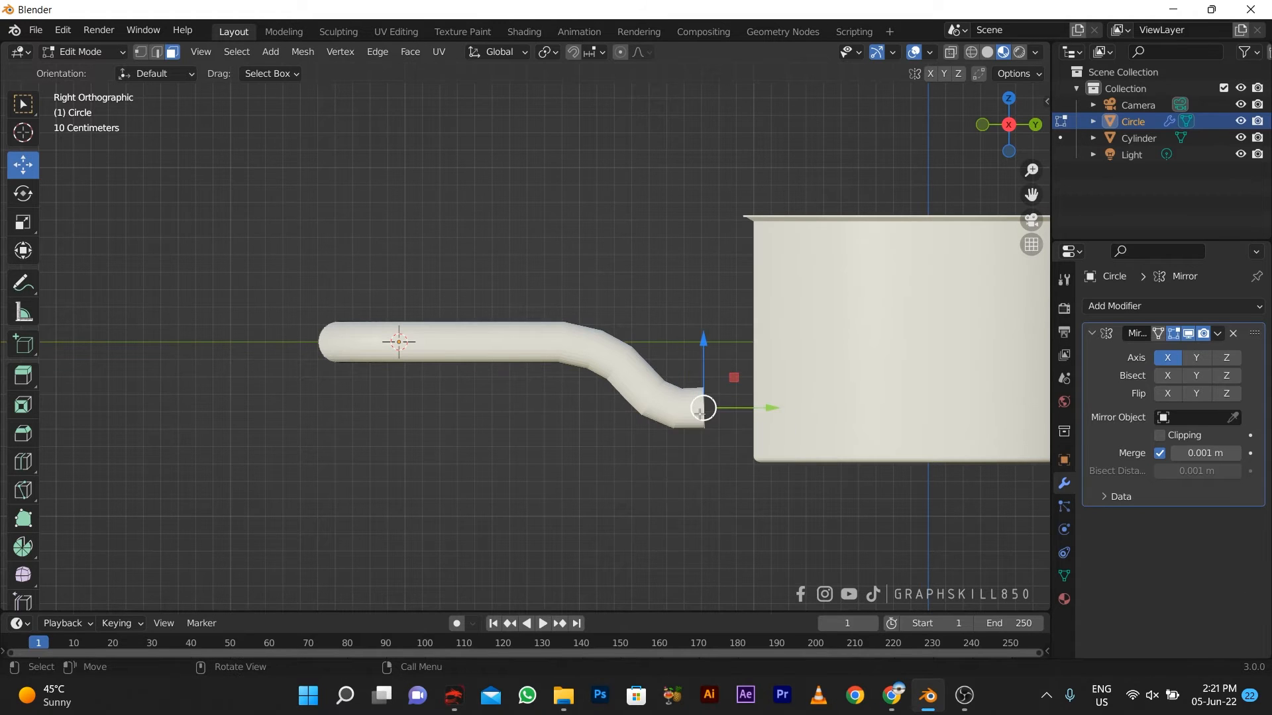
scroll(723, 426, "up", 3)
left_click_drag(834, 416, 840, 441)
key("Tab")
Step: Scale the whole handle down uniformly to a small size relative to the container
scroll(607, 435, "down", 3)
middle_click_drag(607, 435, 531, 519)
key("s")
left_click(493, 383)
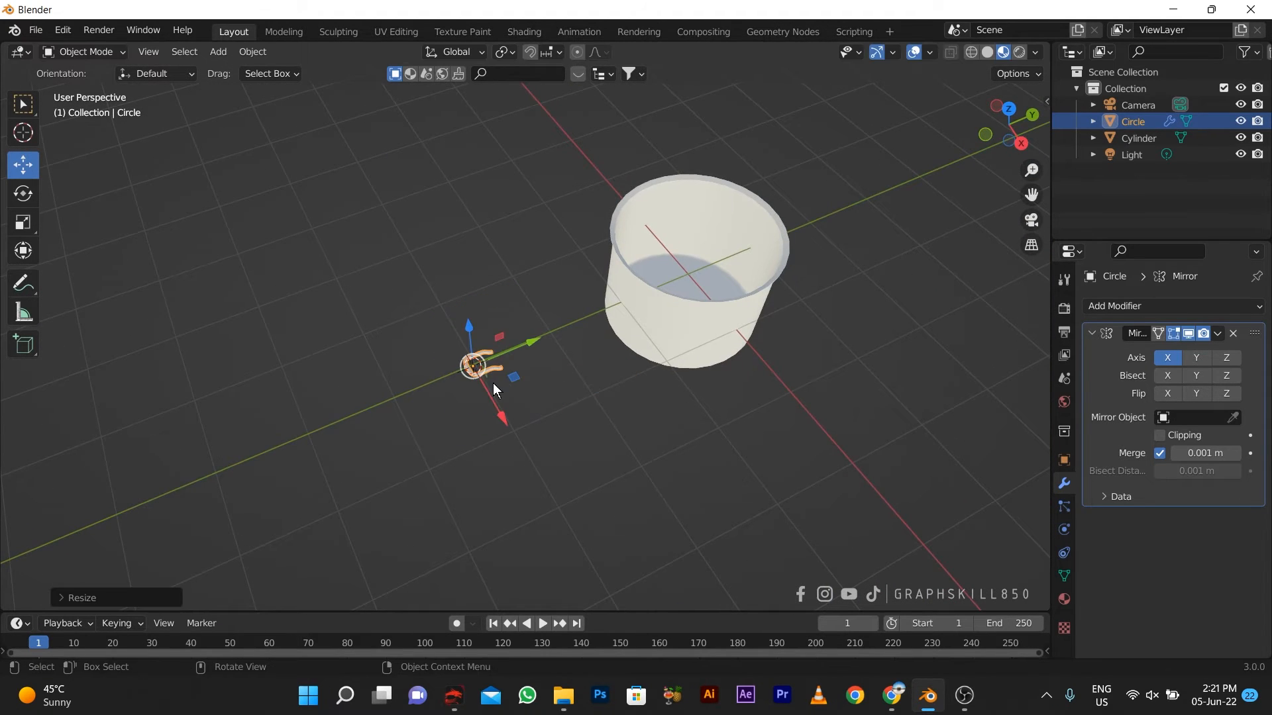
Step: Move the small handle along Y up against the container's outer wall and check its placement in front view
key("KP_7")
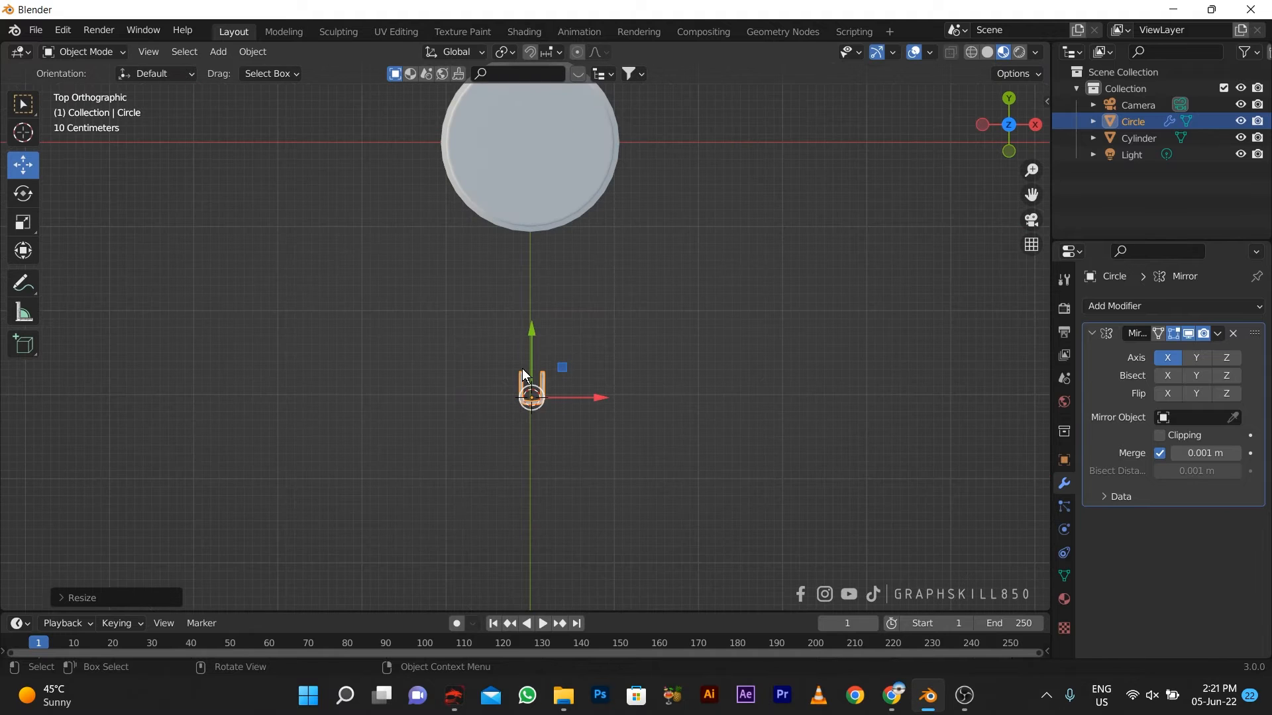
key("g")
key("y")
left_click(454, 355)
middle_click_drag(455, 355, 581, 197)
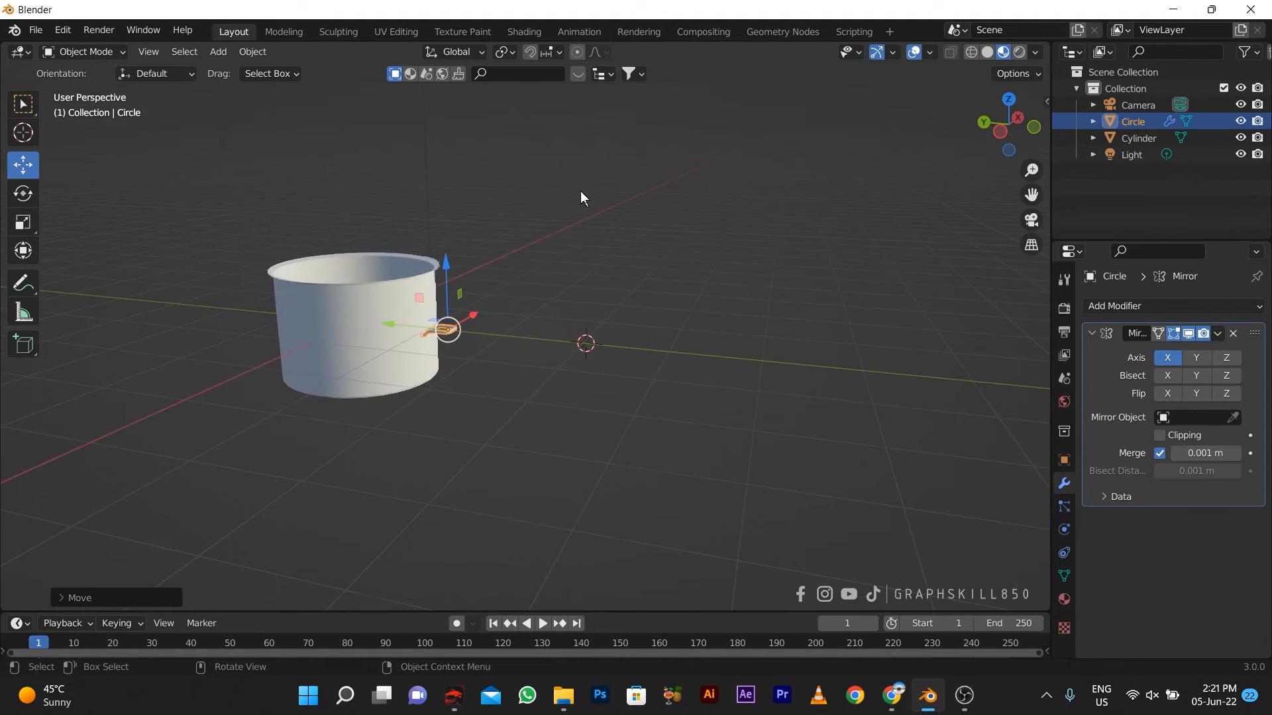
scroll(421, 275, "up", 3)
key("q")
key("KP_1")
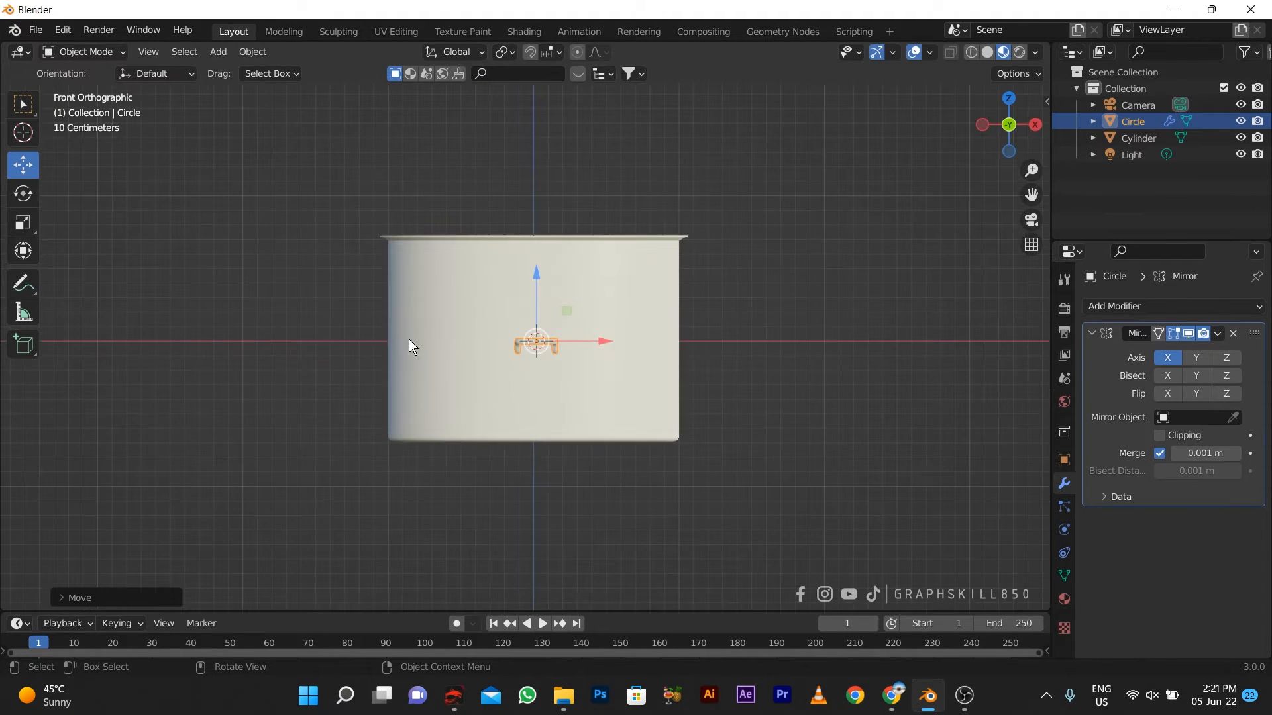
Step: Raise the handle along Z to just below the container's rim and scale it up slightly
left_click_drag(537, 291, 515, 253)
key("s")
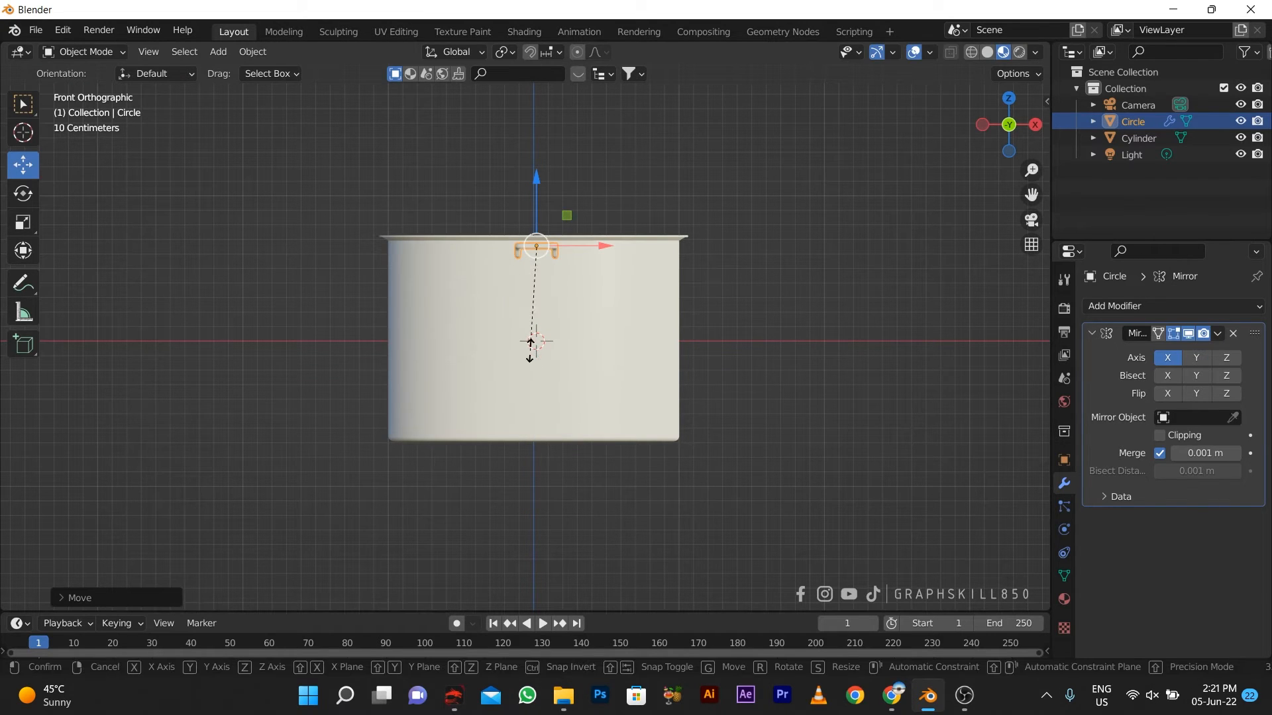
left_click(415, 333)
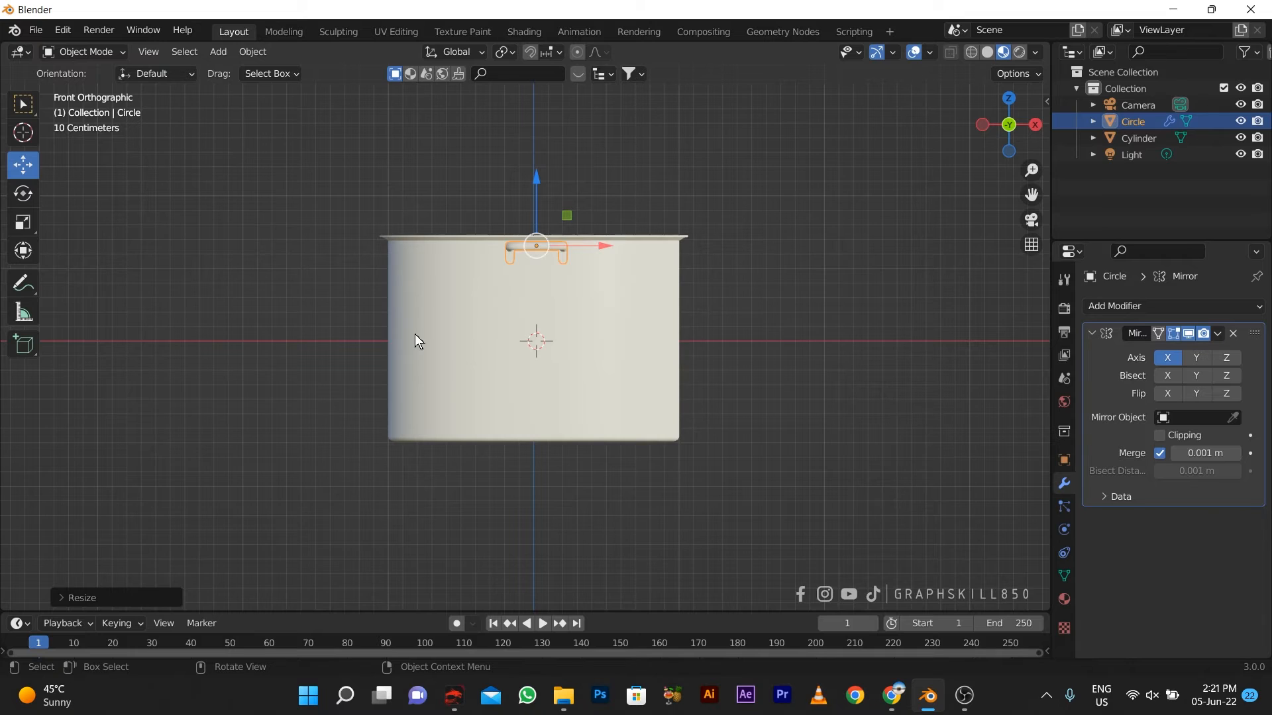
Step: In top view, shift the handle along Y until its two ends meet the container's rim, and check the contact in perspective
key("KP_7")
left_click_drag(539, 153, 536, 180)
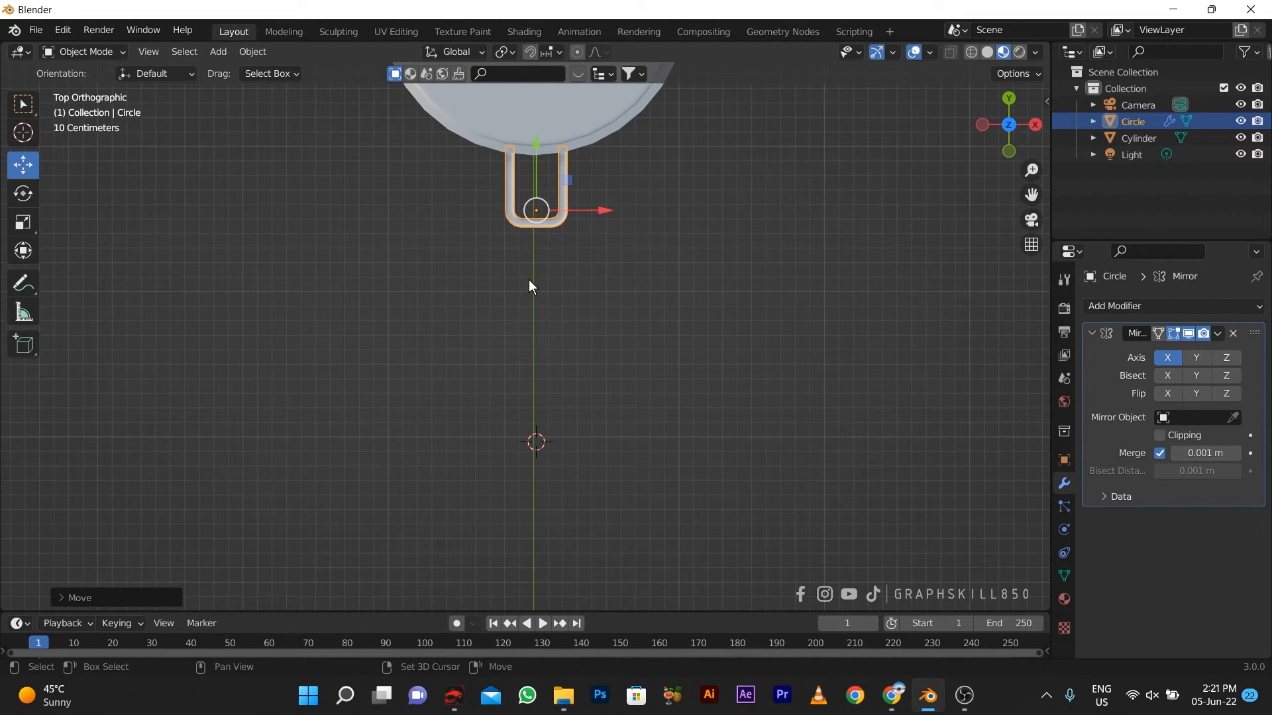
scroll(629, 424, "up", 3)
scroll(735, 371, "up", 2)
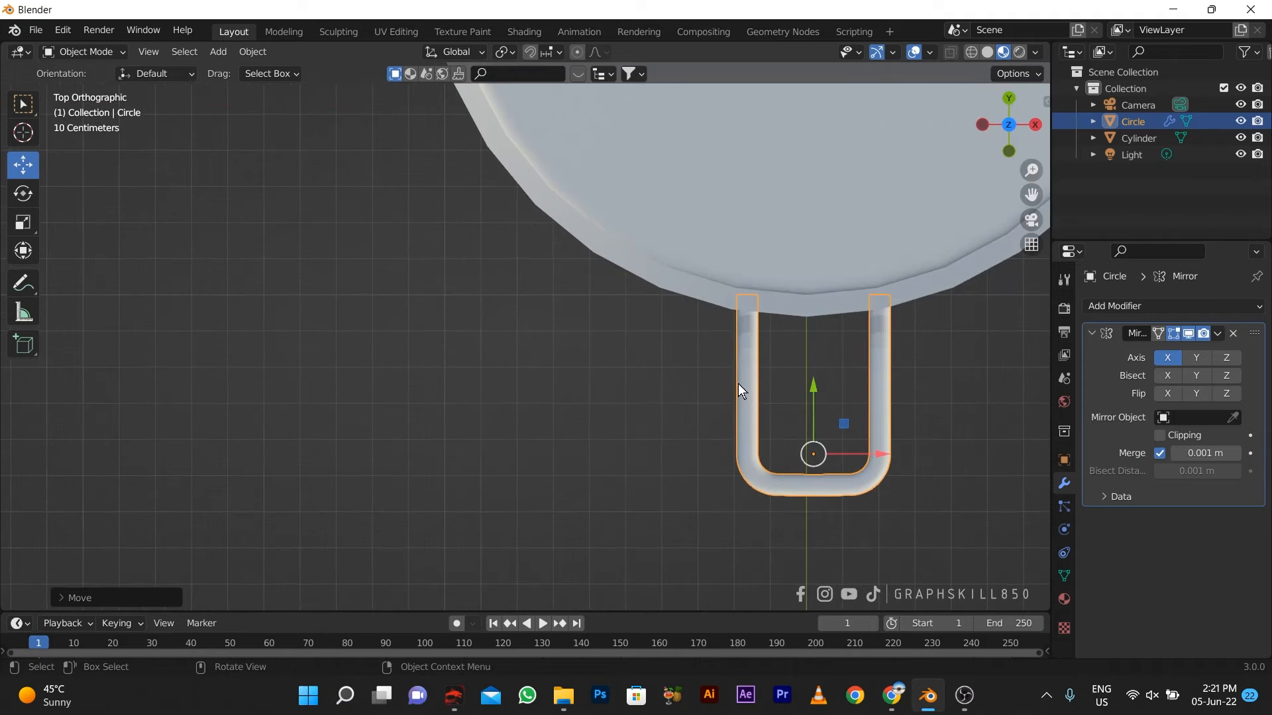
middle_click_drag(738, 384, 768, 366)
scroll(769, 371, "down", 5)
middle_click_drag(666, 368, 379, 424)
middle_click_drag(675, 487, 522, 457)
scroll(490, 345, "up", 2)
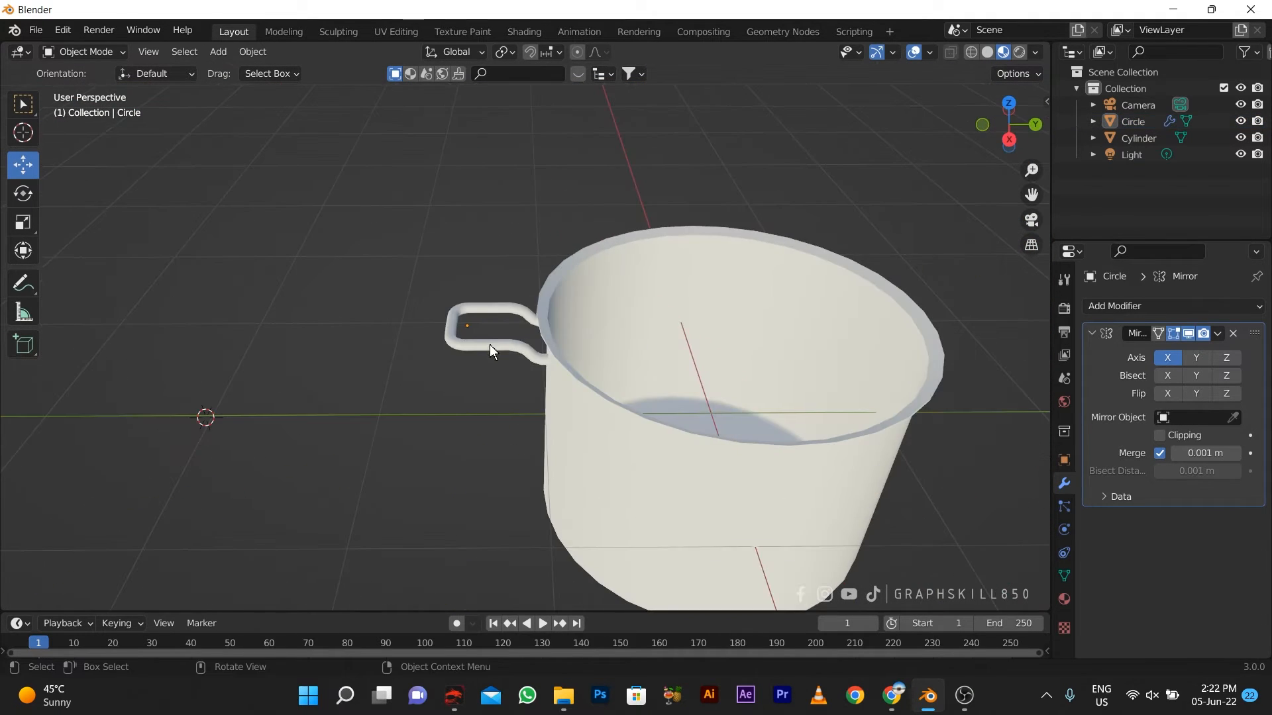
Step: Scale the whole handle down slightly
scroll(432, 353, "up", 3)
key("s")
left_click(468, 401)
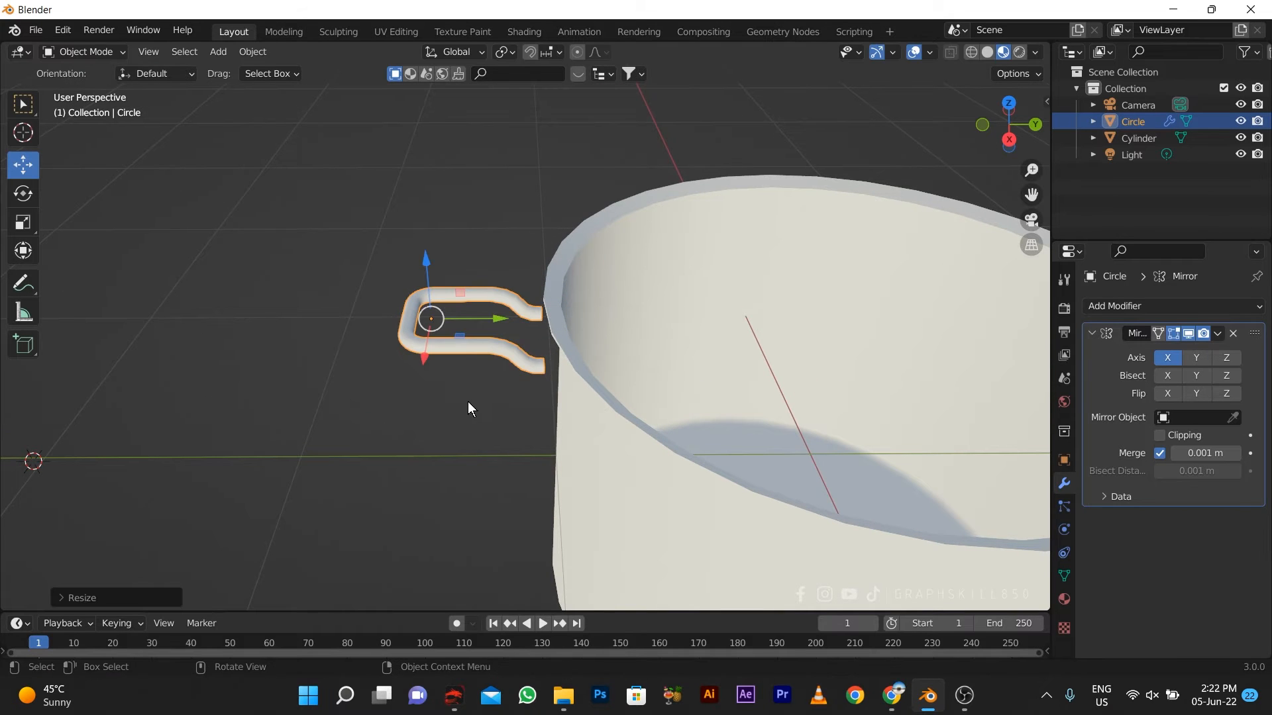
Step: In Edit Mode, extrude the handle's end face a short way into the container's wall, and return to Object Mode
middle_click_drag(473, 364, 762, 516)
scroll(465, 330, "up", 3)
key("Tab")
scroll(747, 469, "up", 5)
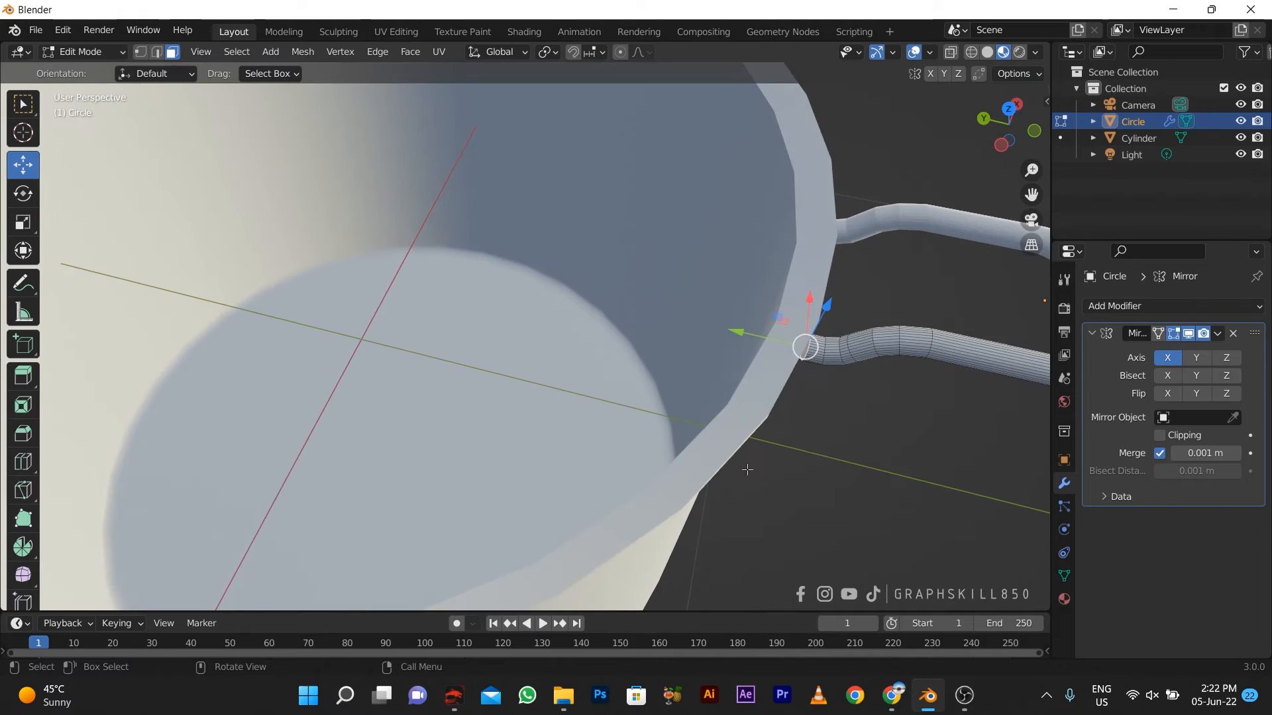
key("e")
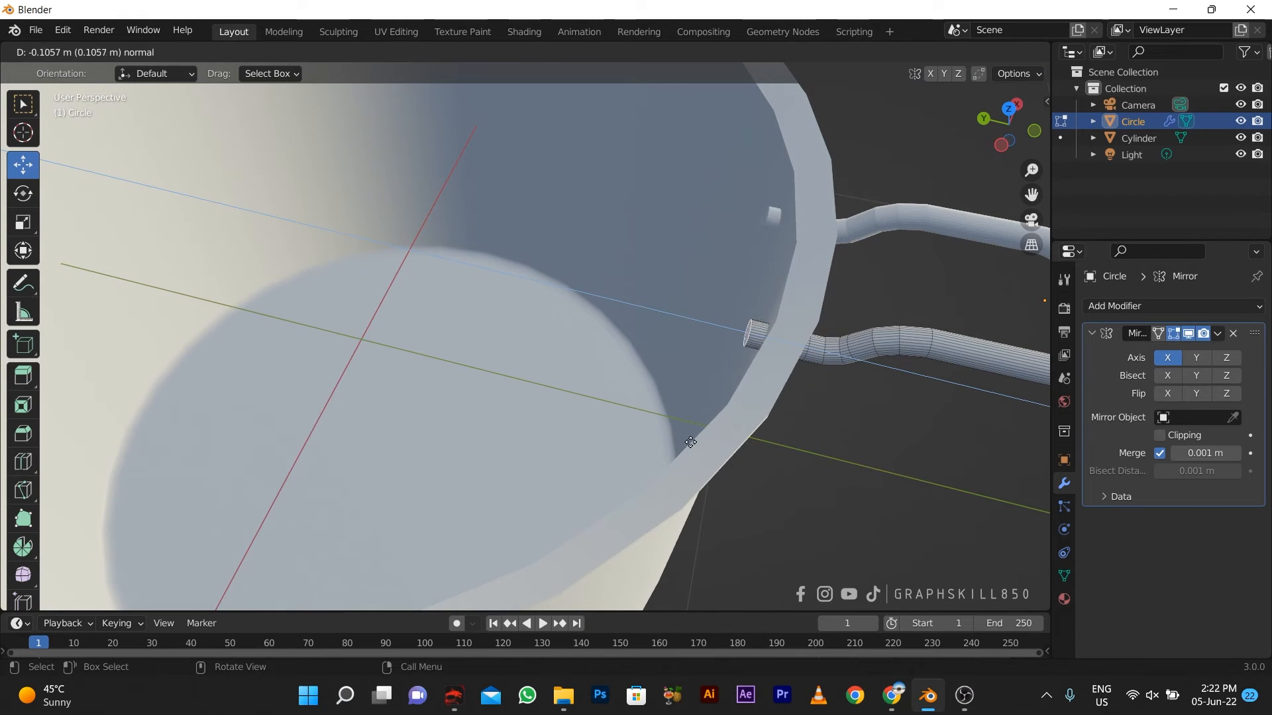
left_click(715, 448)
scroll(712, 428, "down", 5)
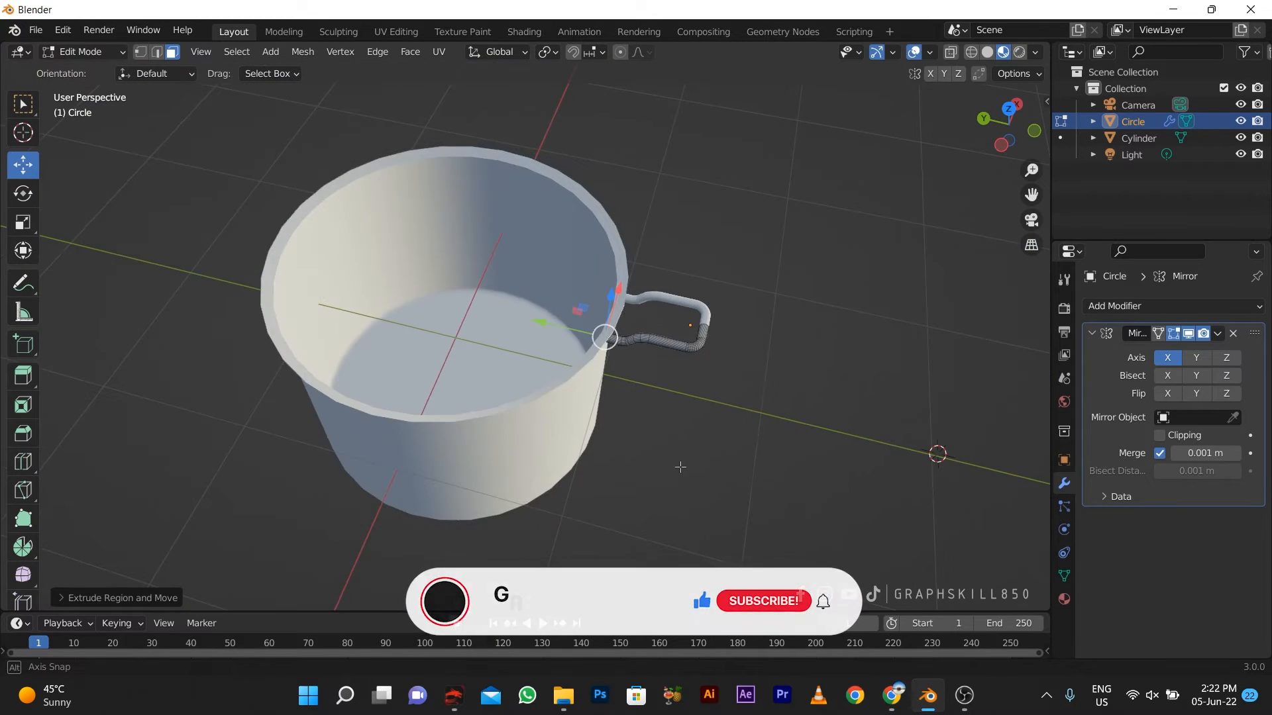
middle_click_drag(679, 465, 662, 435)
key("Tab")
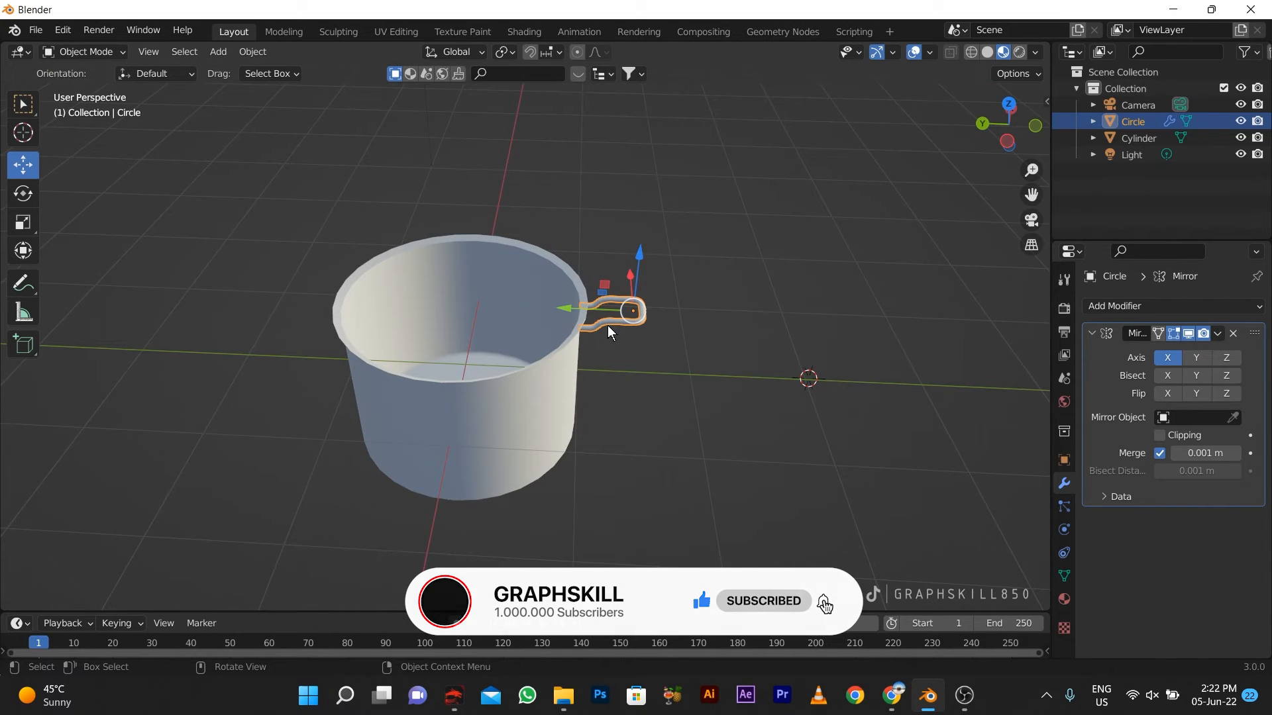
left_click(1126, 306)
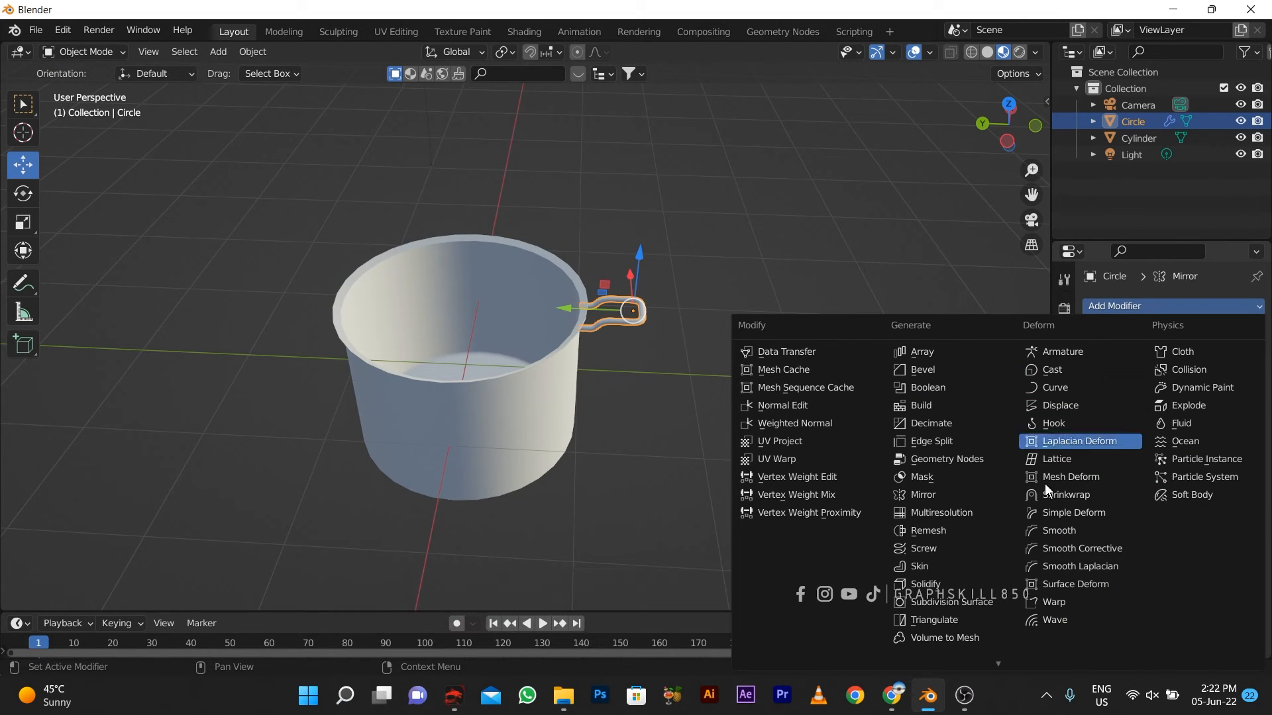
left_click(943, 494)
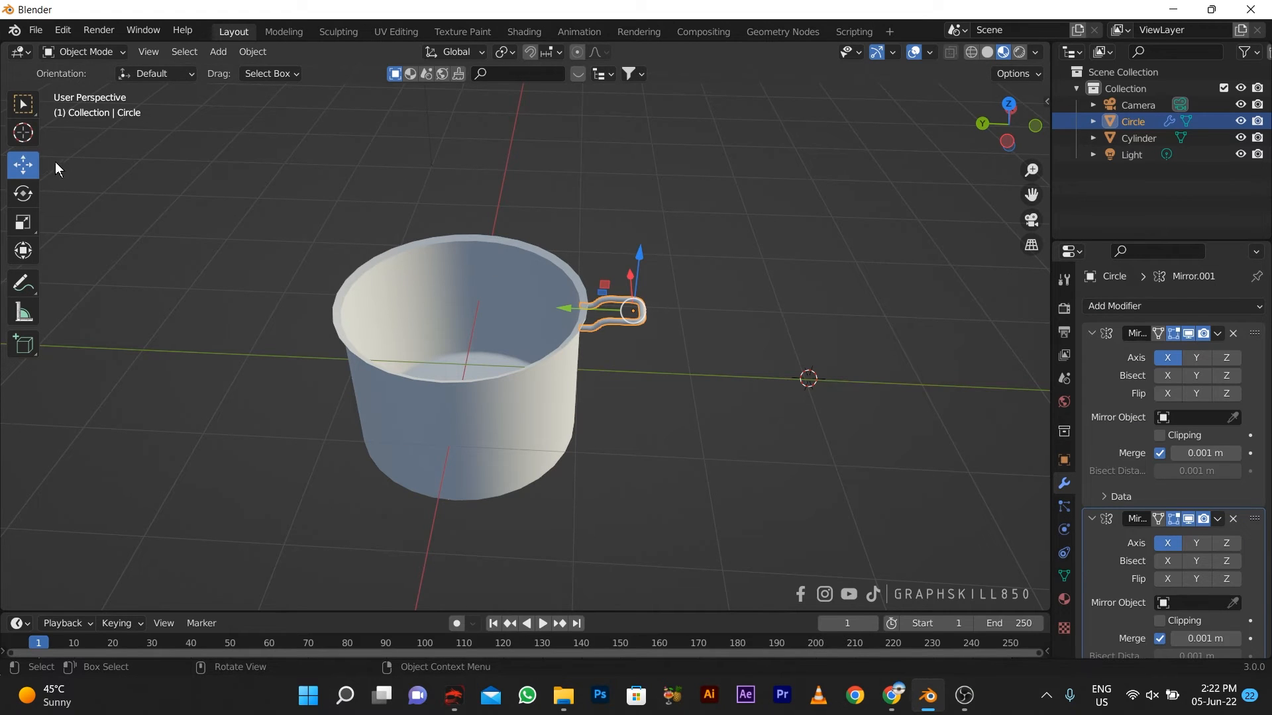
left_click(400, 289)
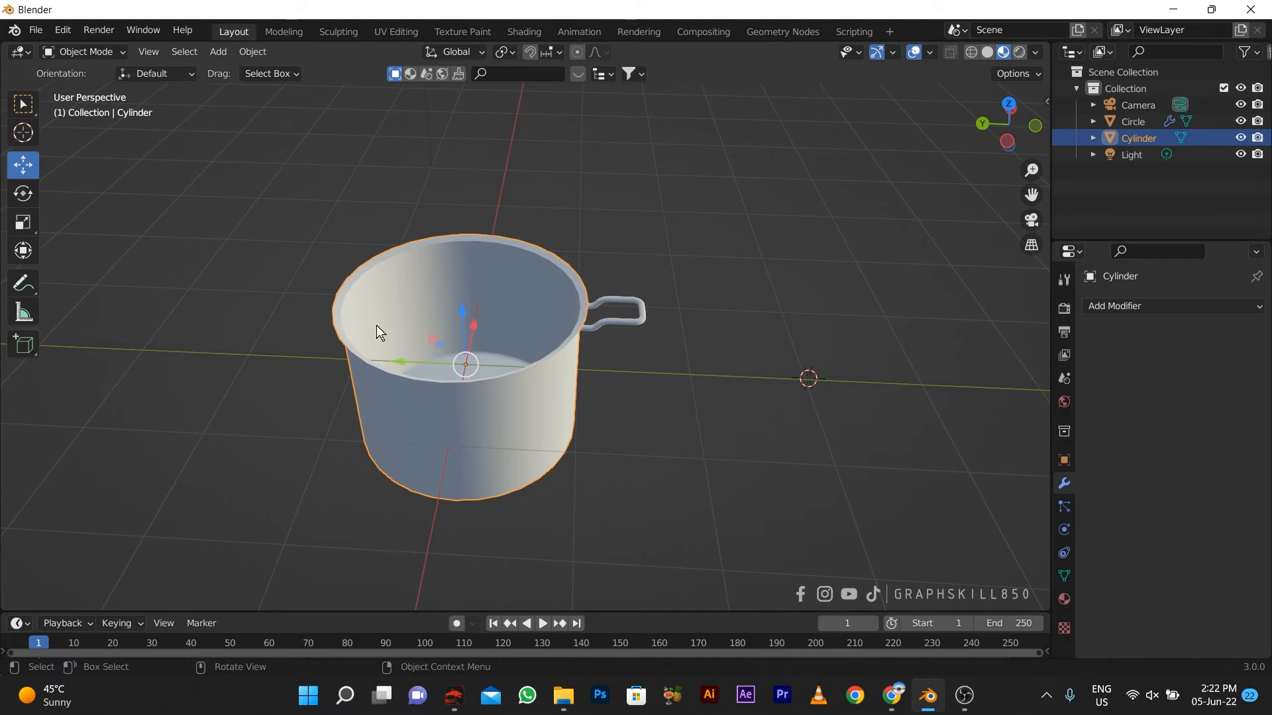
middle_click_drag(376, 325, 431, 383)
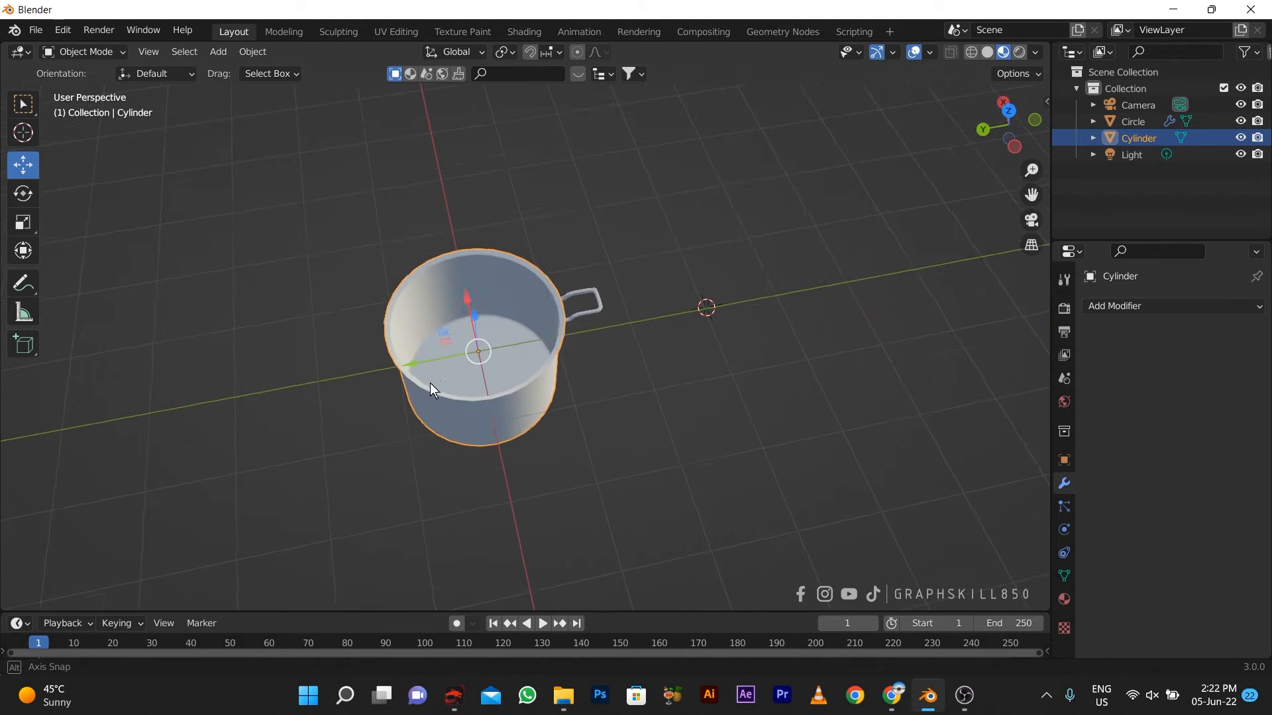
left_click(597, 303)
left_click(1234, 334)
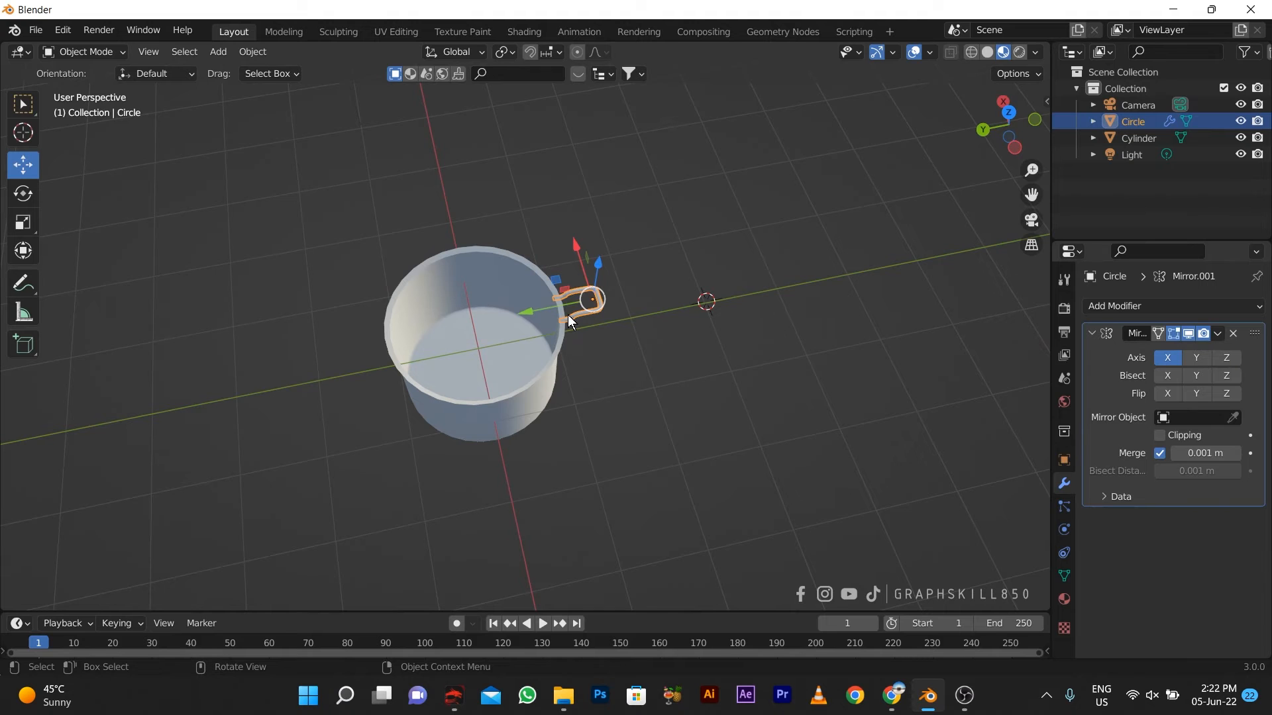
Step: Duplicate the handle in top view to the opposite side of the container and rotate the copy to face outward
key("KP_7")
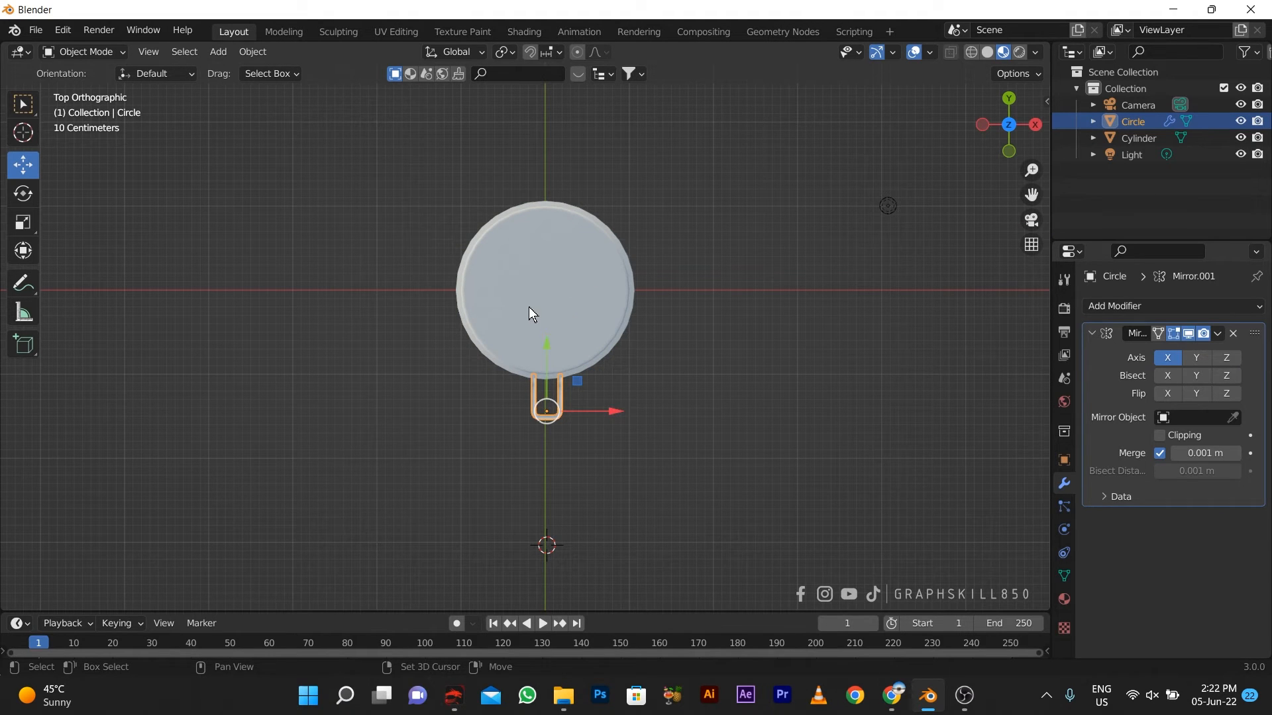
key("shift+d")
left_click(526, 89)
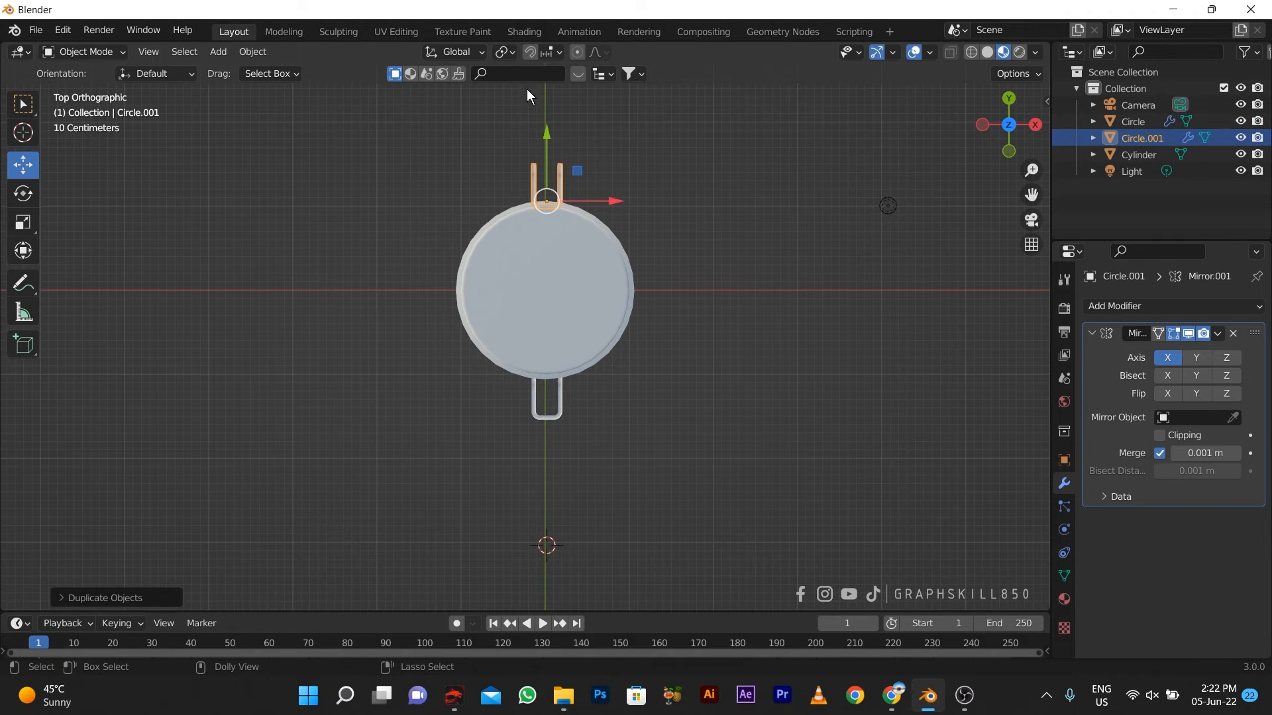
left_click(20, 190)
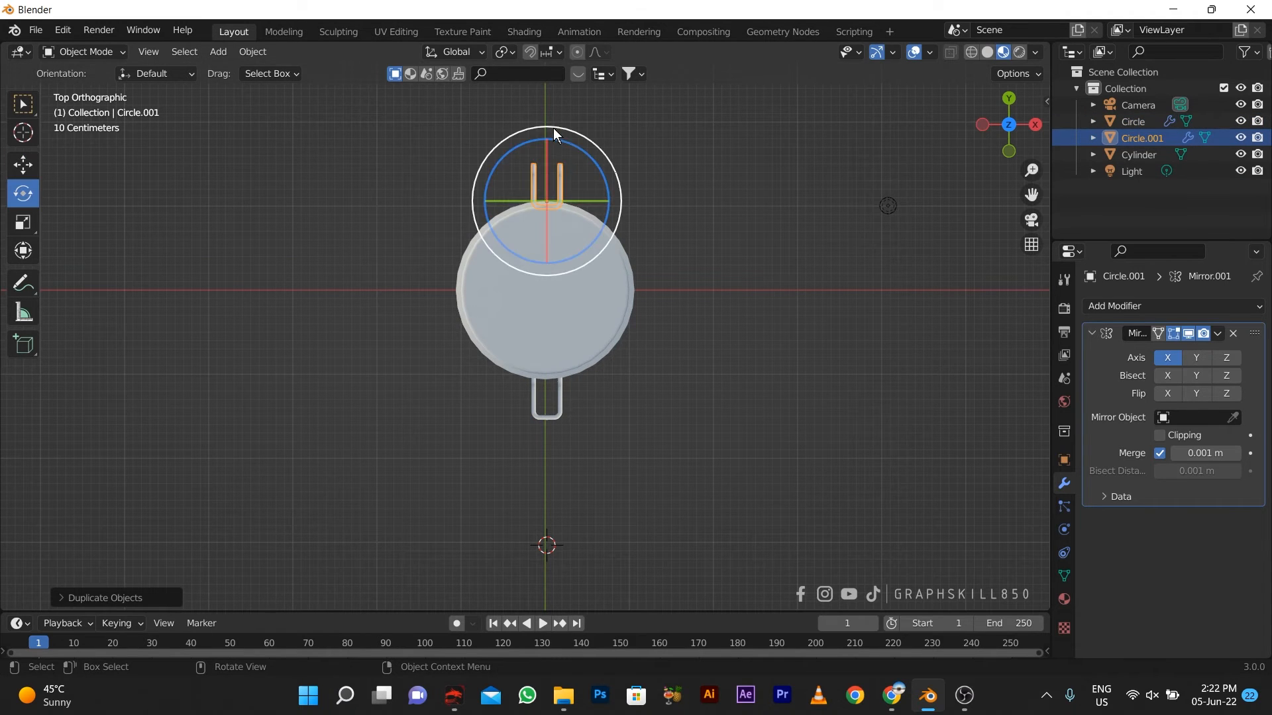
left_click_drag(554, 128, 546, 378)
Step: Move the duplicated handle outward along Y until only its two ends are embedded in the container's wall
left_click(23, 163)
left_click_drag(548, 151, 543, 122)
middle_click_drag(411, 346, 332, 338)
scroll(331, 338, "up", 3)
middle_click_drag(242, 351, 212, 351)
scroll(212, 349, "up", 2)
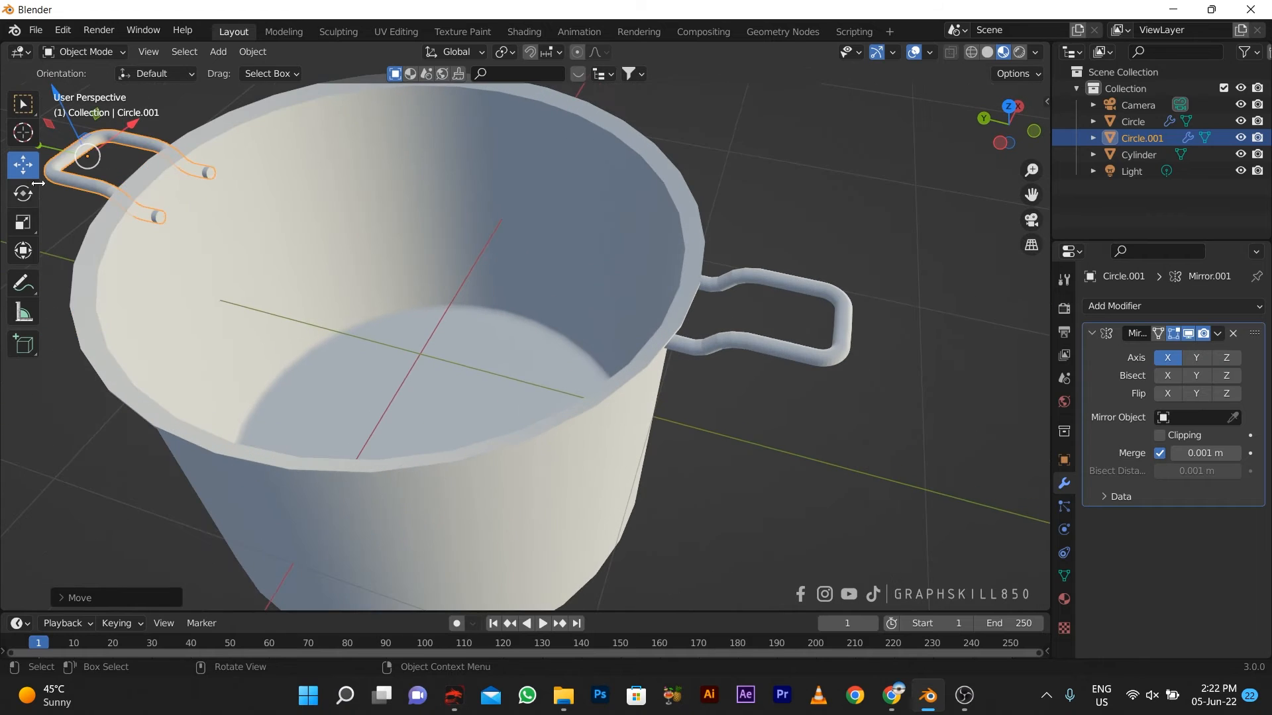
middle_click_drag(365, 298, 726, 454, "shift")
key("g")
key("y")
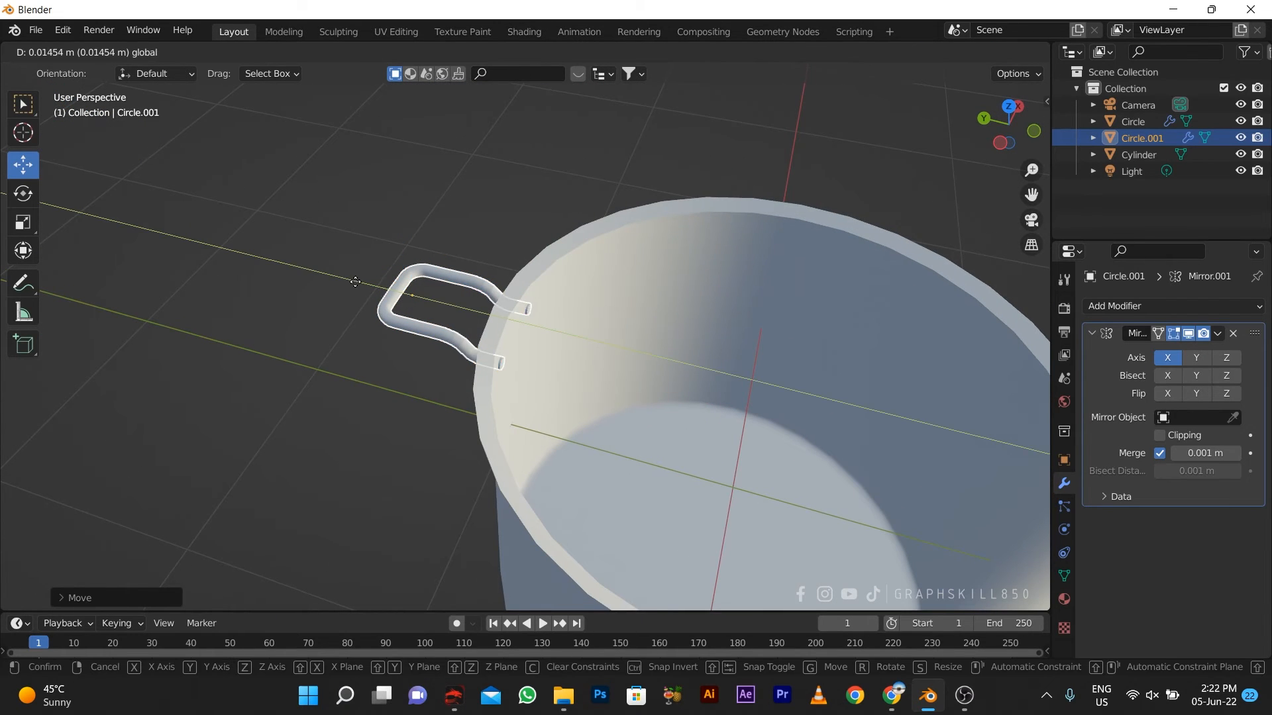
left_click_drag(356, 282, 352, 281)
scroll(352, 281, "down", 5)
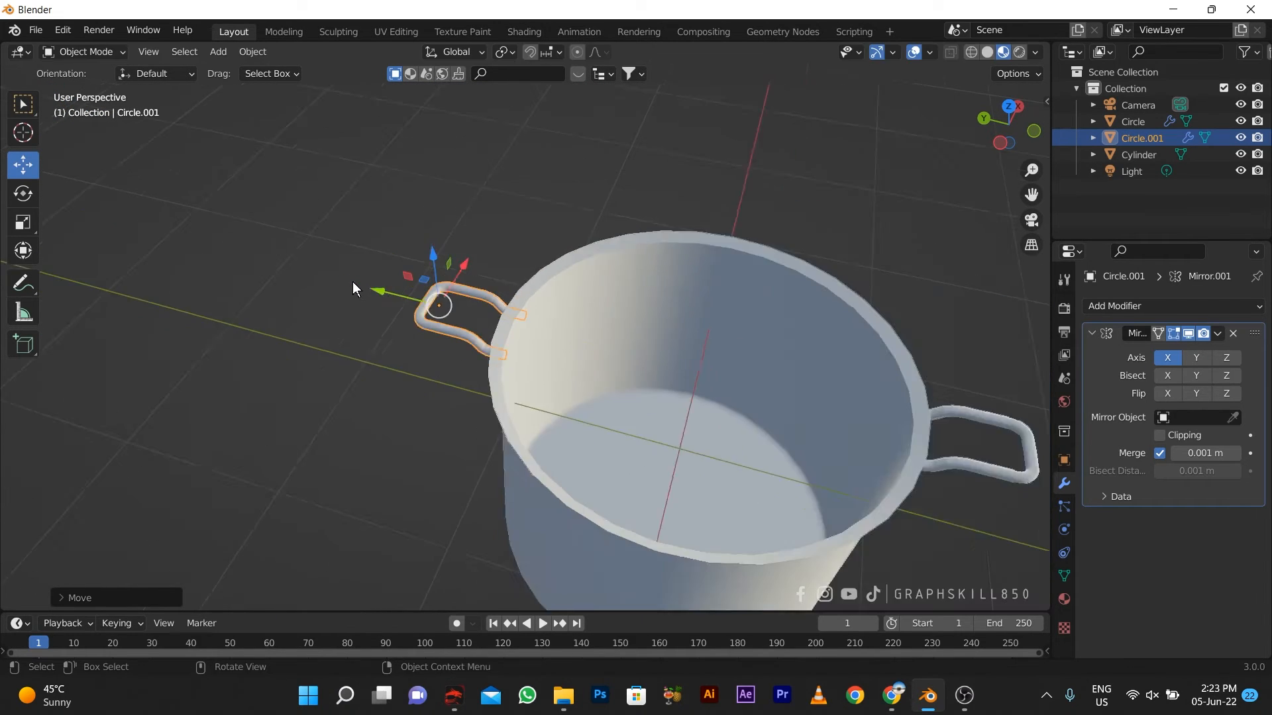
Step: Select the container body and search the BlenderKit materials for "STEEL"
middle_click_drag(411, 408, 431, 338)
left_click(431, 395)
middle_click_drag(431, 395, 555, 425)
left_click(555, 428)
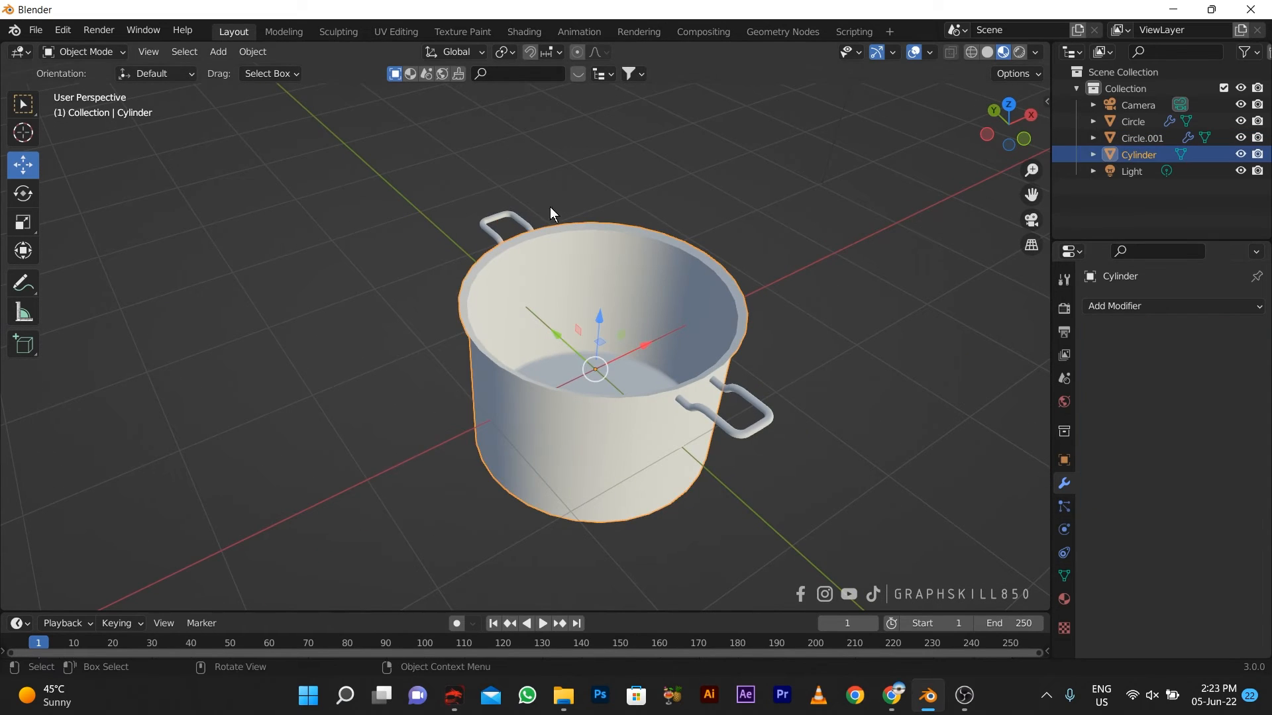
left_click(413, 74)
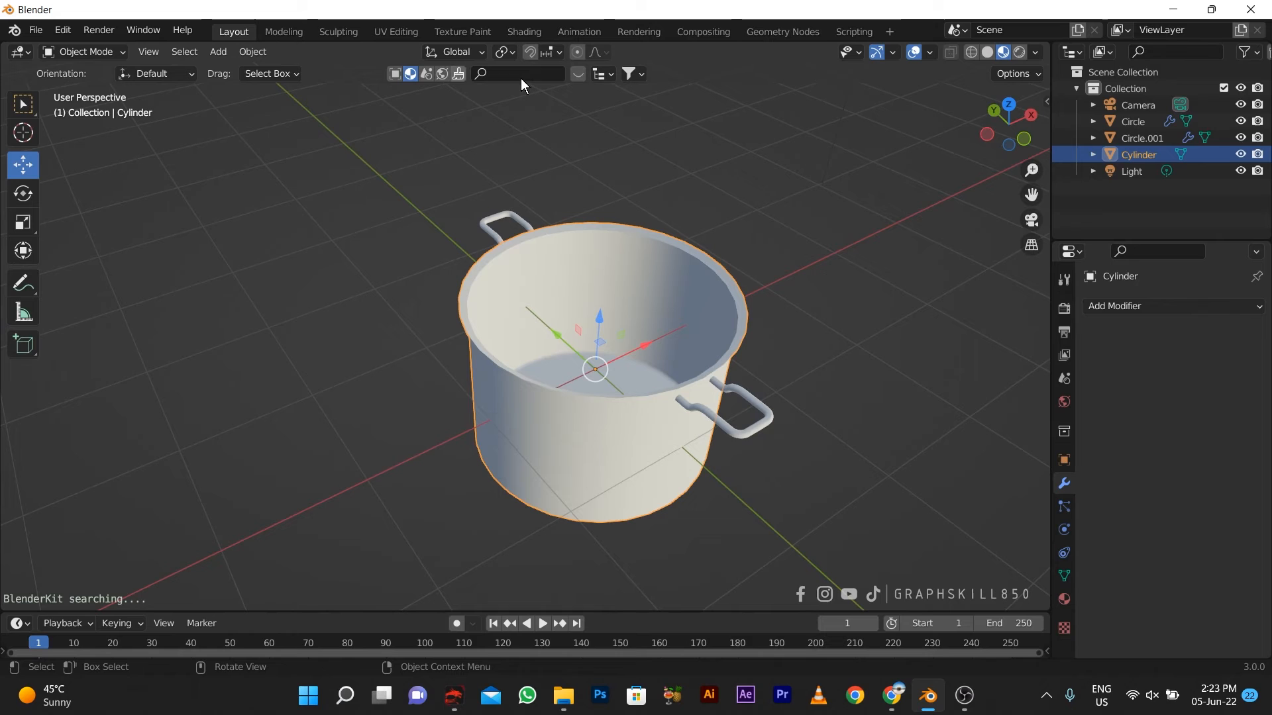
left_click(570, 78)
left_click(576, 69)
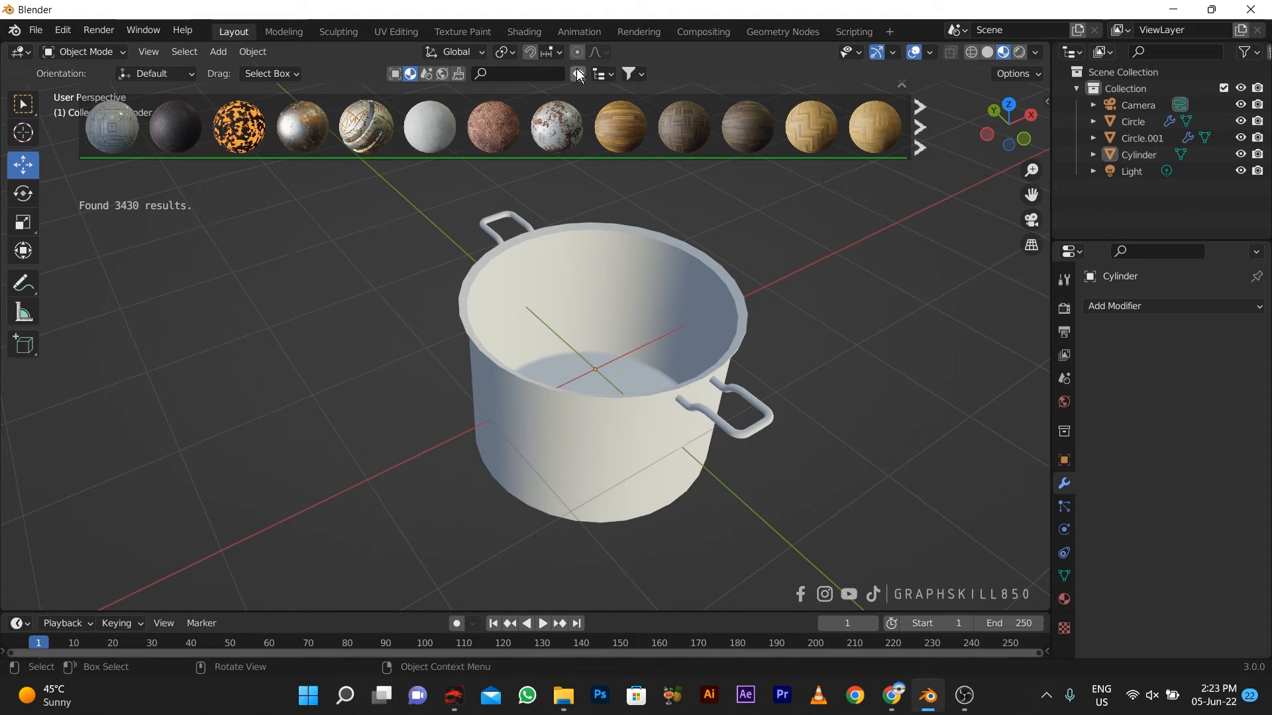
left_click(517, 74)
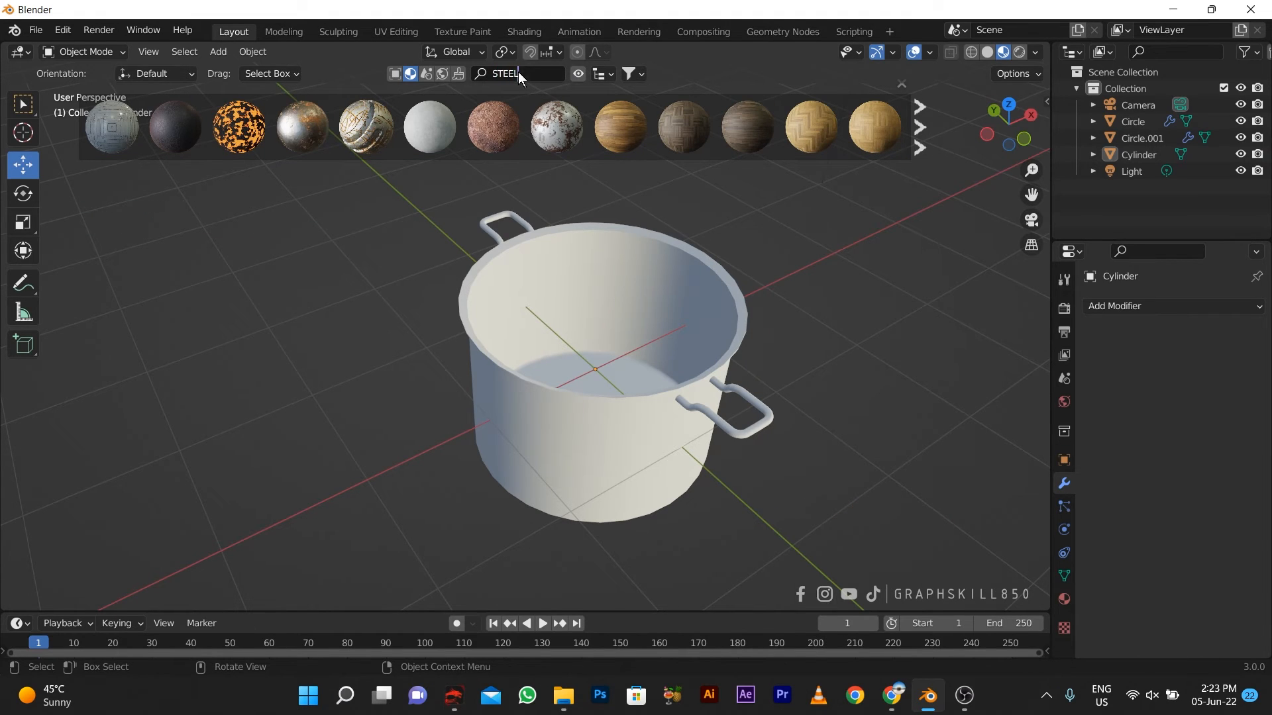
key("Return")
Step: Try one of the steel materials from the first set of results on the container body
mouse_move(504, 119)
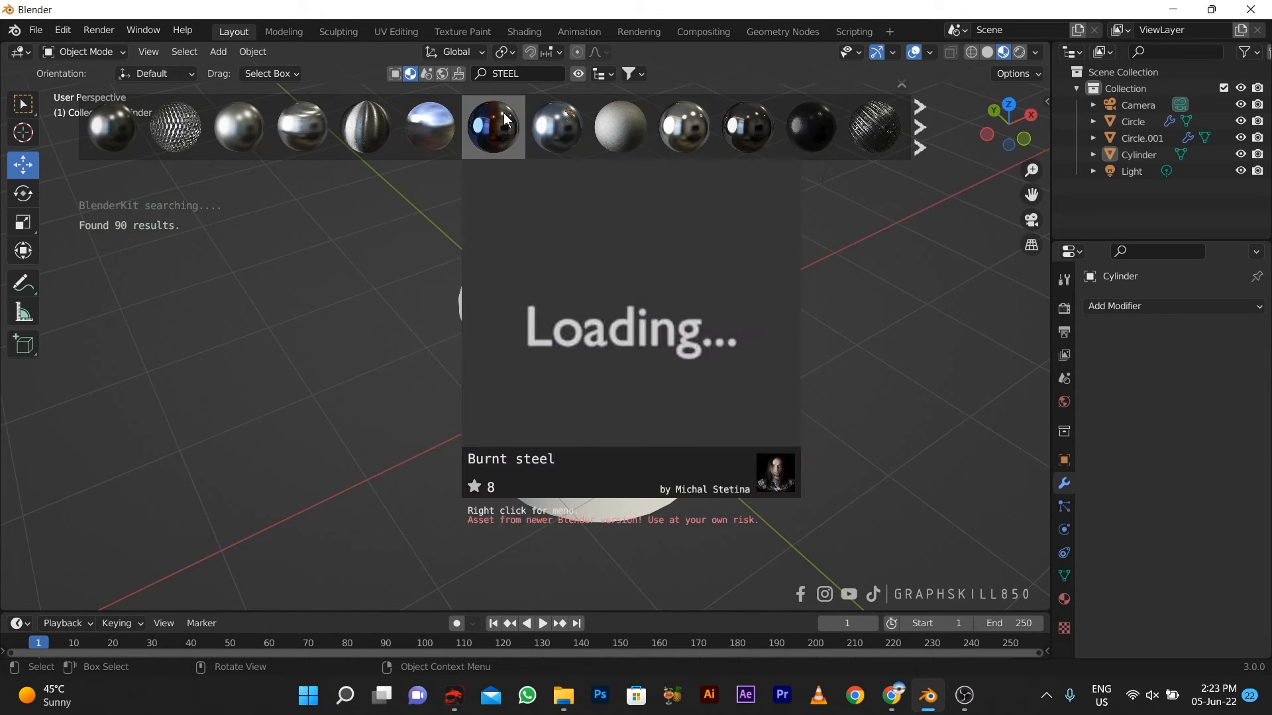
mouse_move(394, 126)
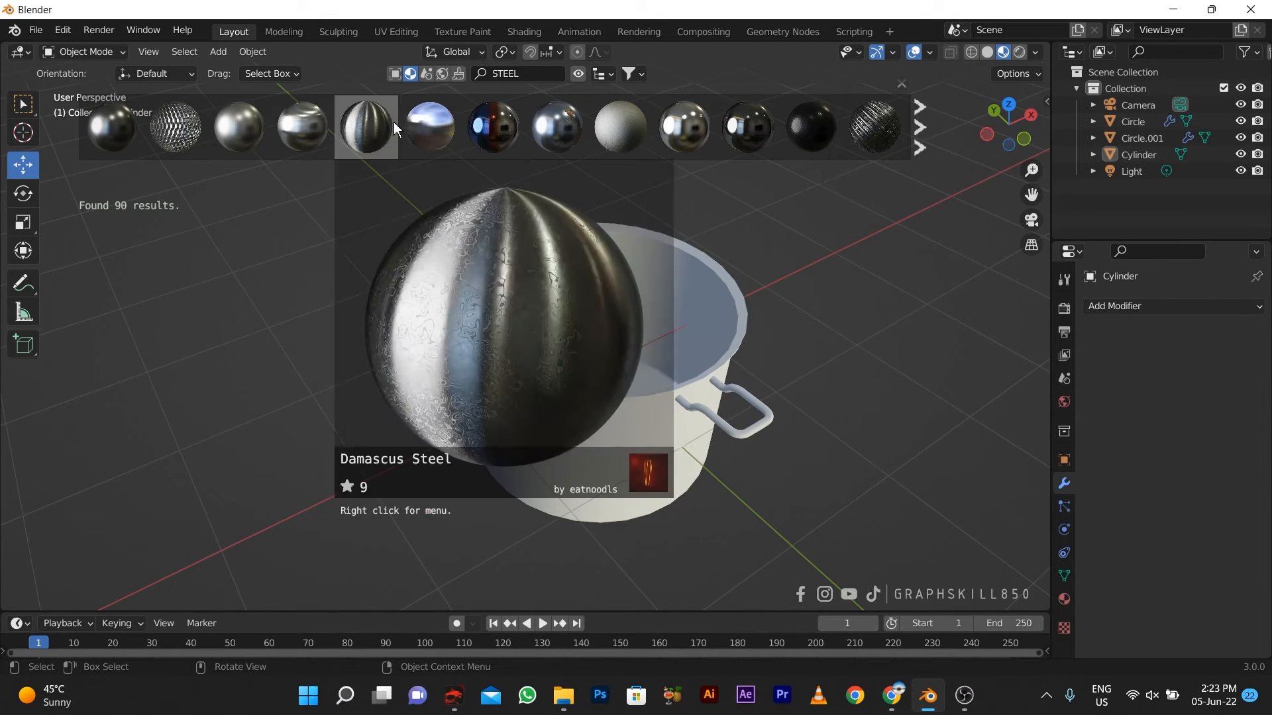
left_click_drag(413, 126, 538, 328)
Step: Browse further through the steel results and apply the plain satin grey metal material to the container body
left_click(918, 139)
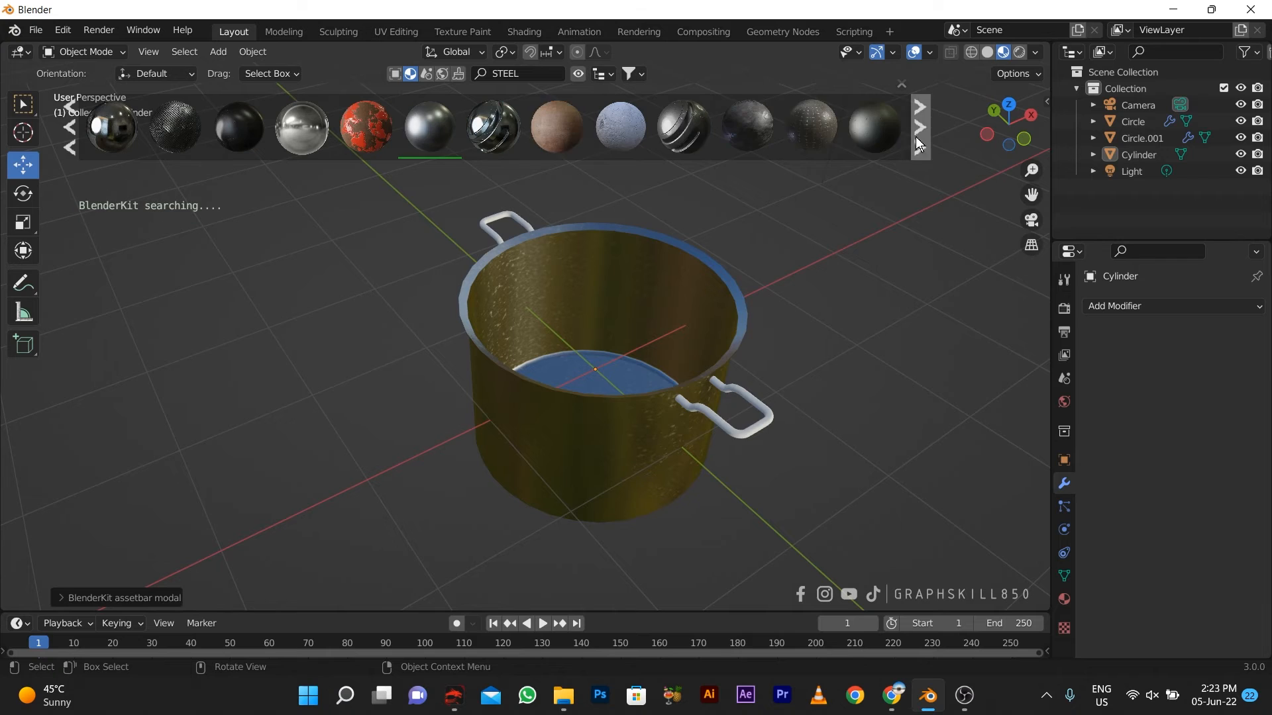
left_click(918, 130)
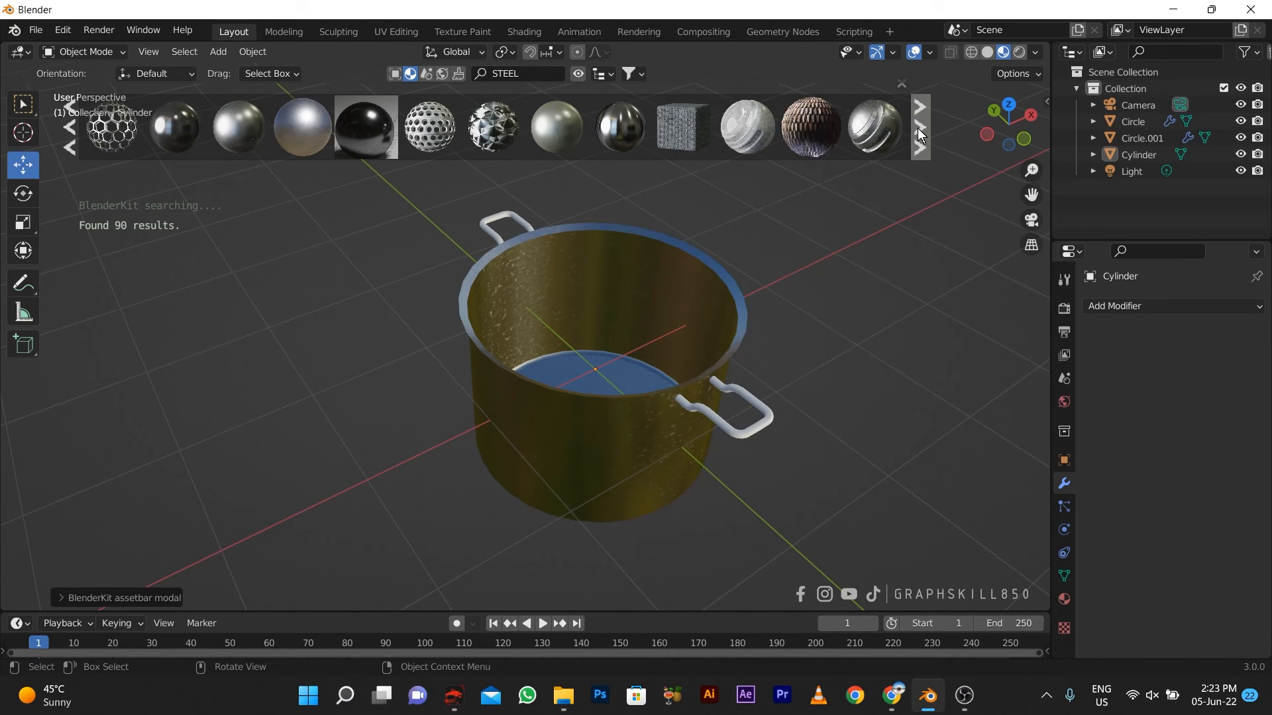
left_click_drag(552, 141, 674, 343)
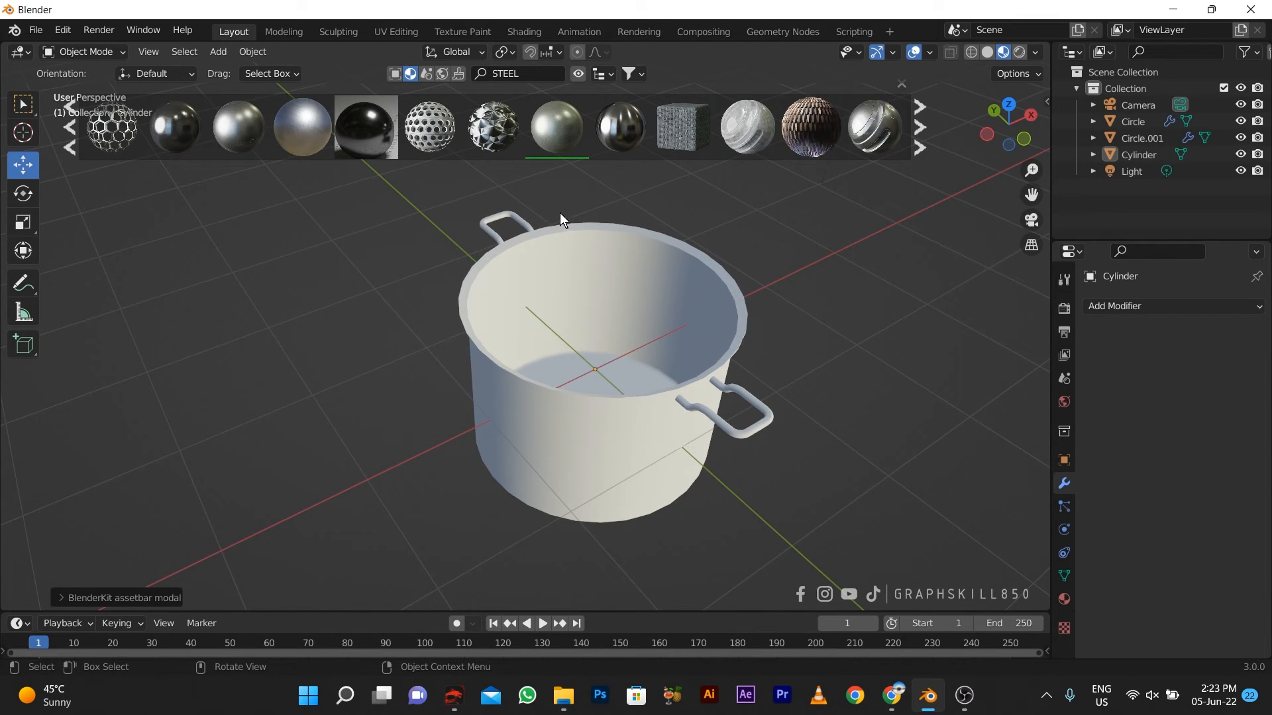
Step: Apply the same satin metal material to both side handles
middle_click_drag(522, 227, 730, 389)
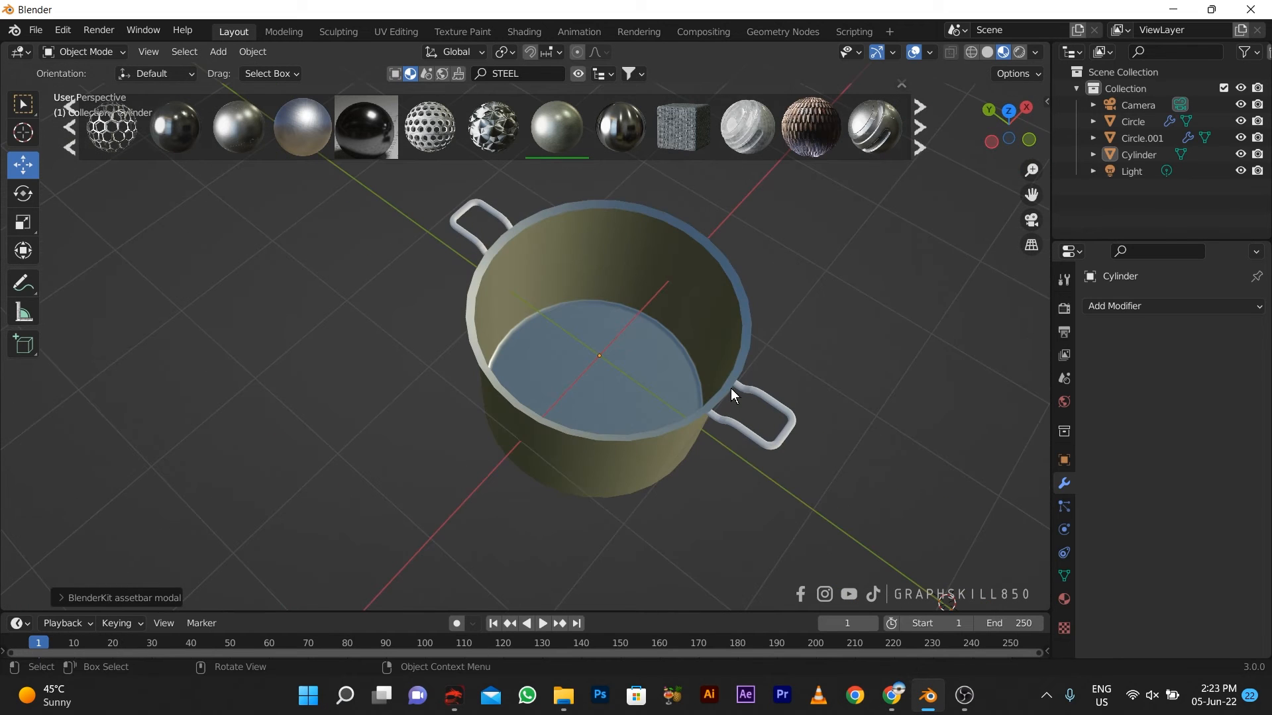
left_click(730, 388)
left_click(759, 396)
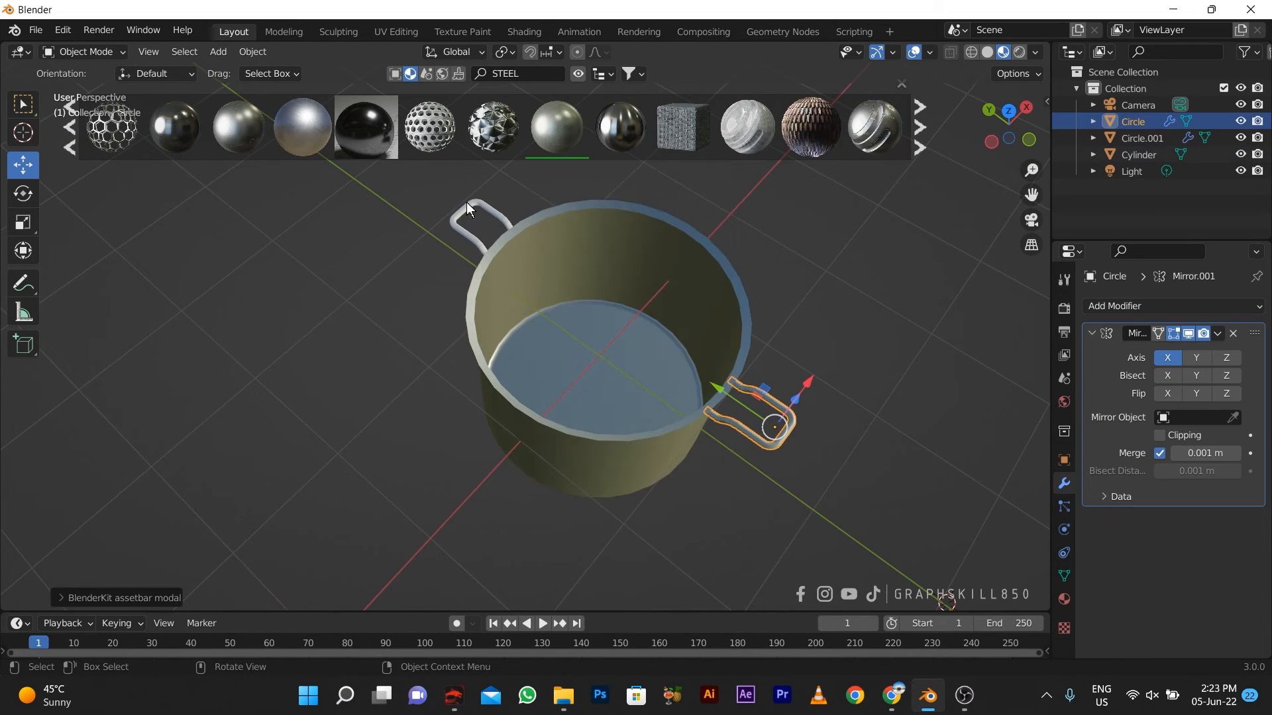
left_click(468, 212)
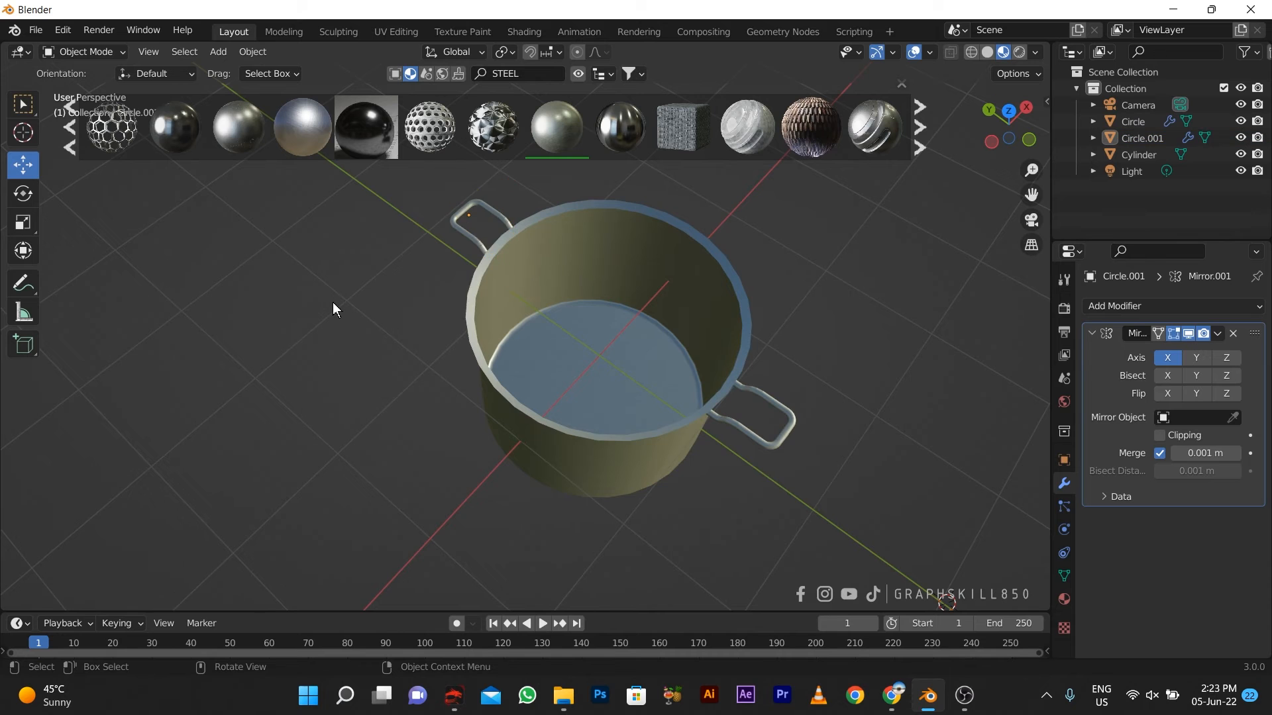
Step: Close the material results and examine the metal finish on the pot's body, interior and handles
mouse_move(332, 302)
middle_mouse_down()
mouse_move(291, 284)
mouse_move(310, 241)
middle_mouse_up()
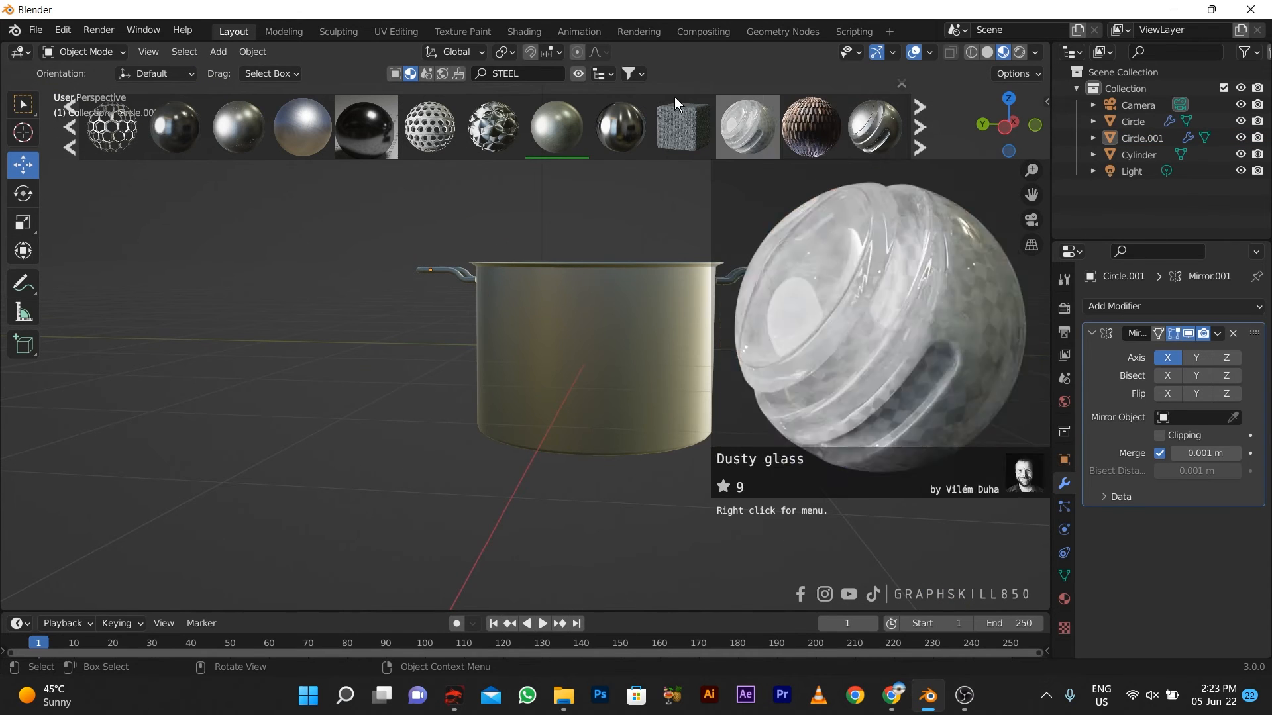
left_click(902, 85)
middle_click_drag(810, 111, 559, 295)
scroll(559, 295, "up", 4)
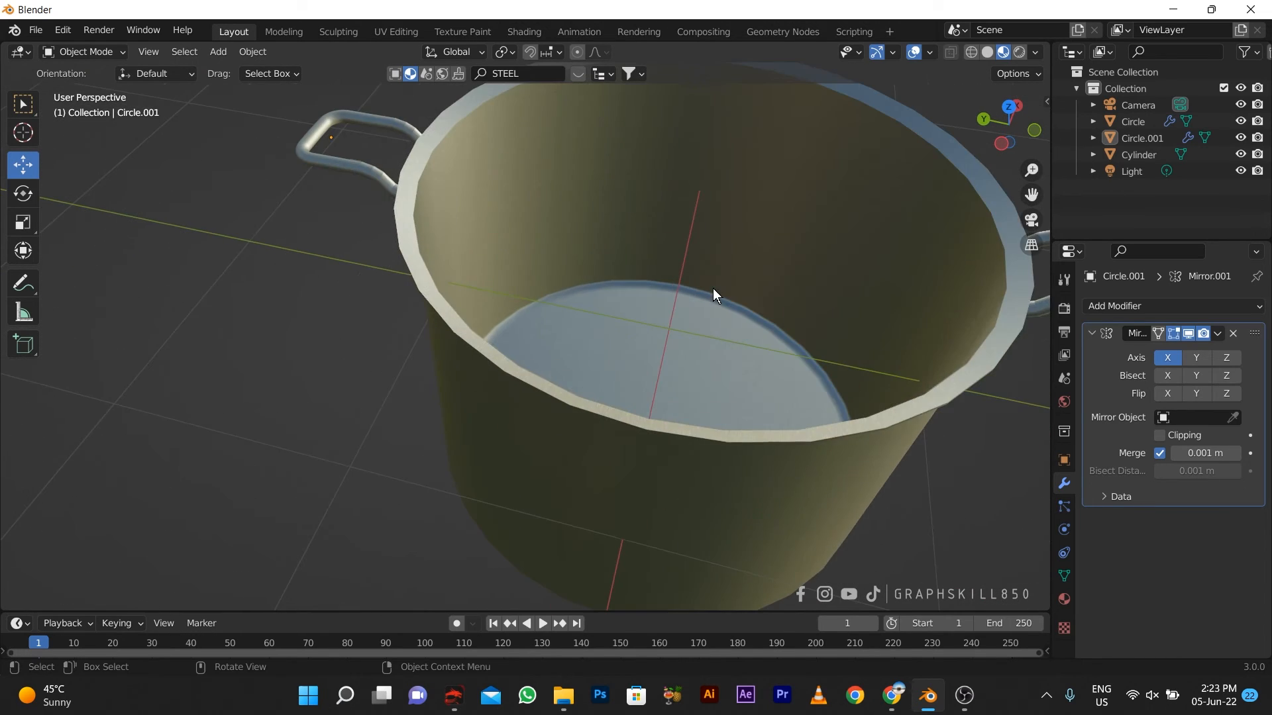
Step: Show the pot in rendered shading and light the scene with the Photo Studio Loft Hall HDRI at 4096 resolution
middle_click_drag(713, 289, 713, 225)
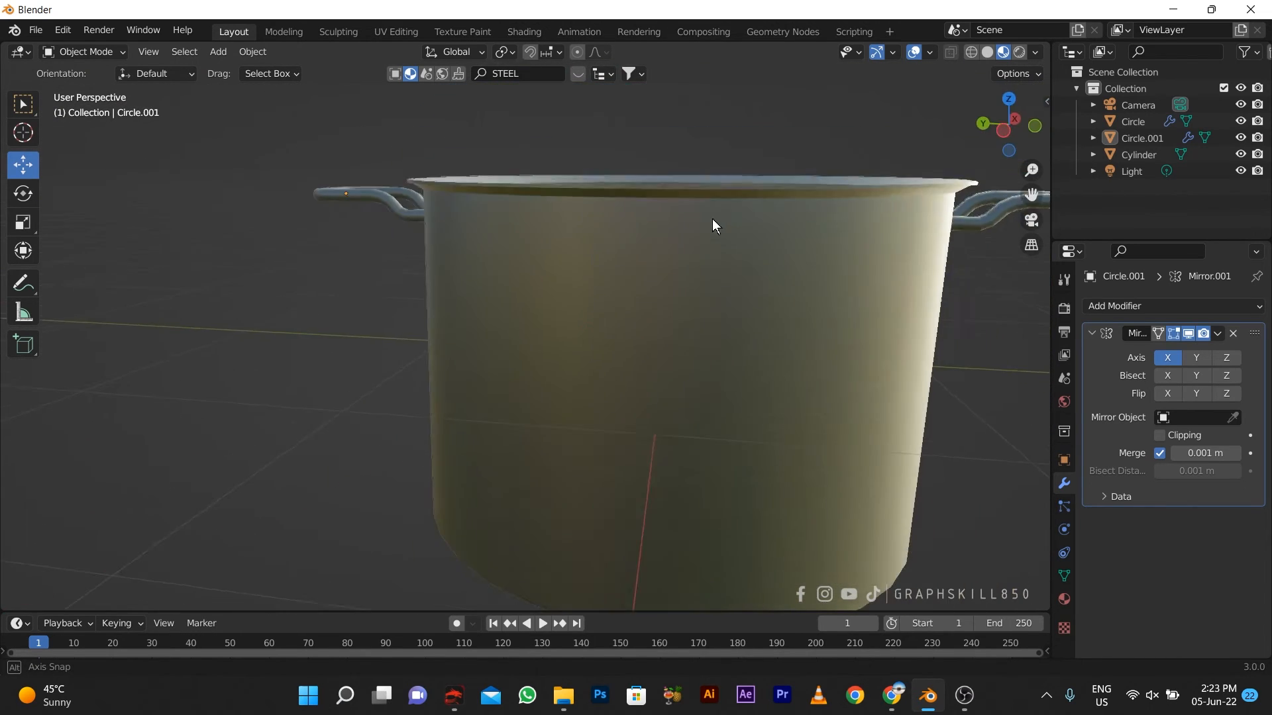
scroll(593, 261, "down", 3)
middle_click_drag(594, 261, 614, 286)
left_click(1019, 52)
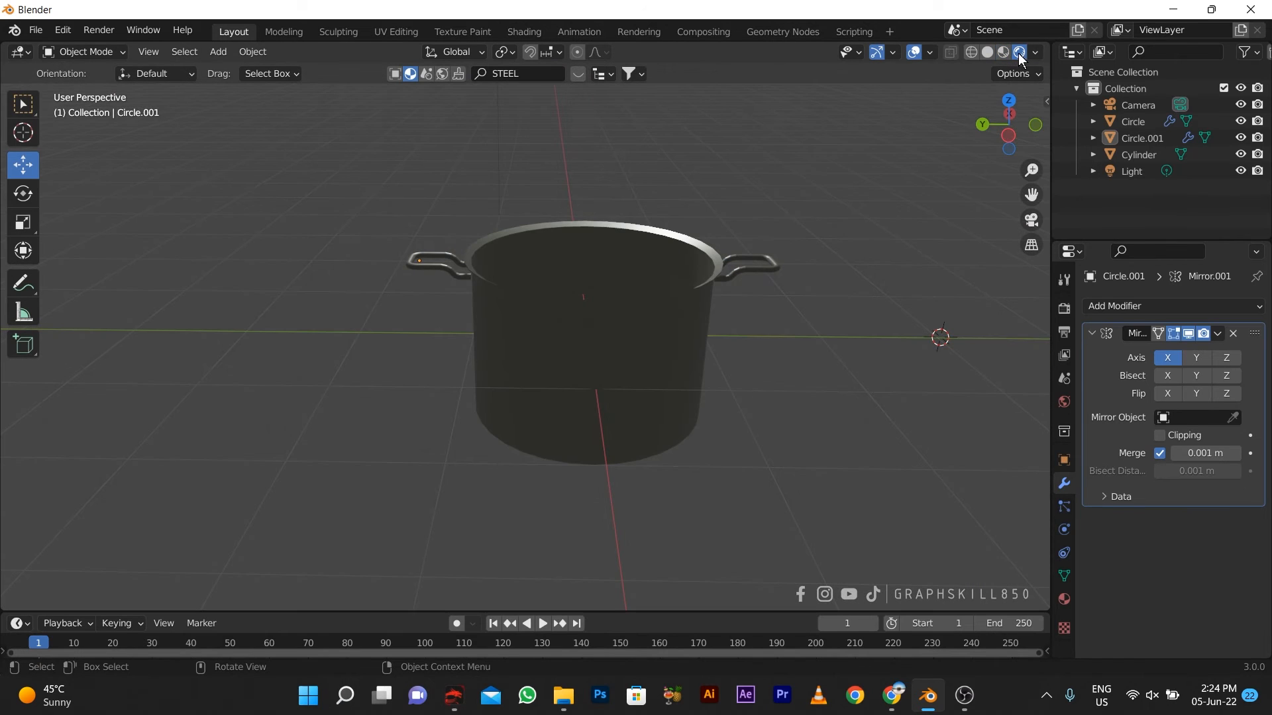
left_click(442, 74)
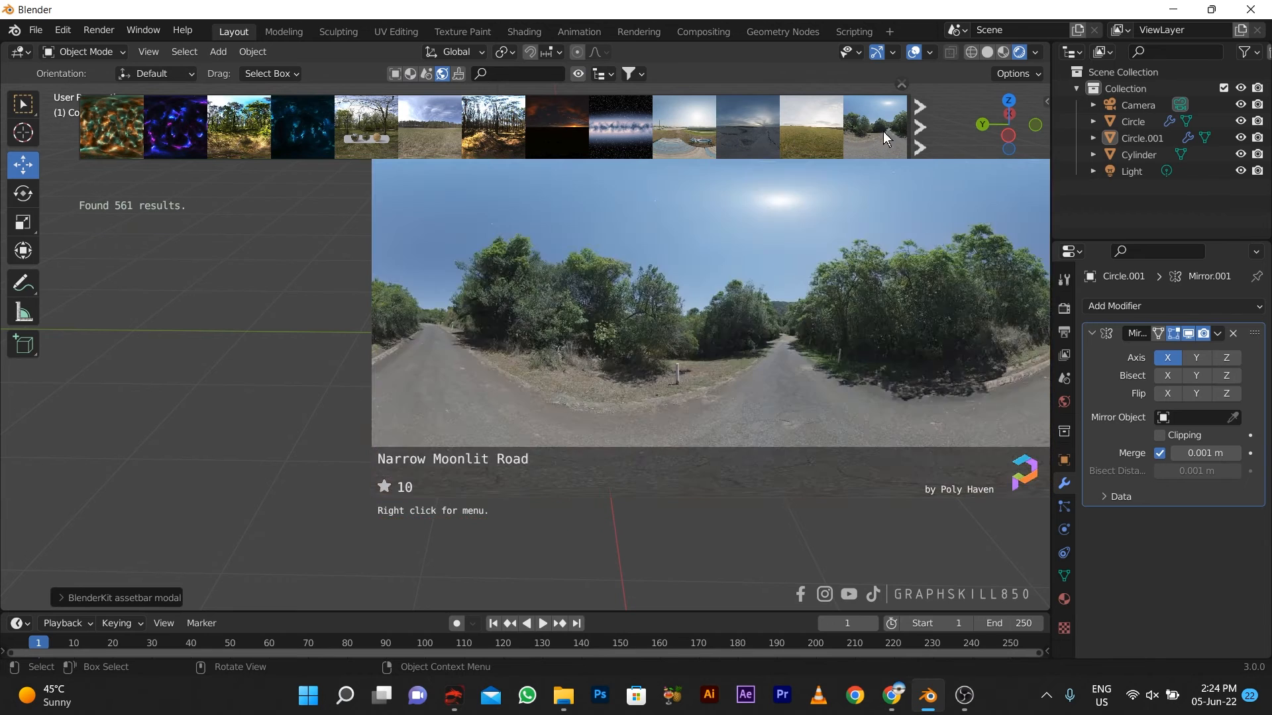
left_click(918, 132)
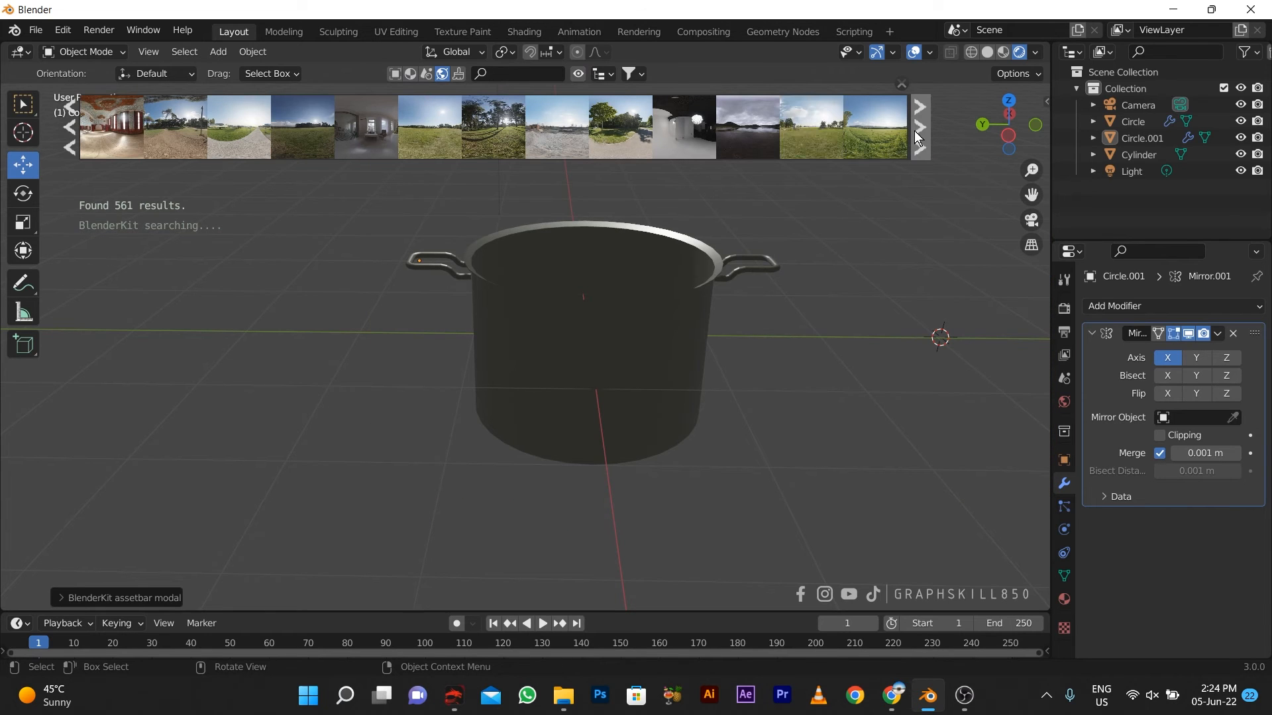
left_click(812, 128)
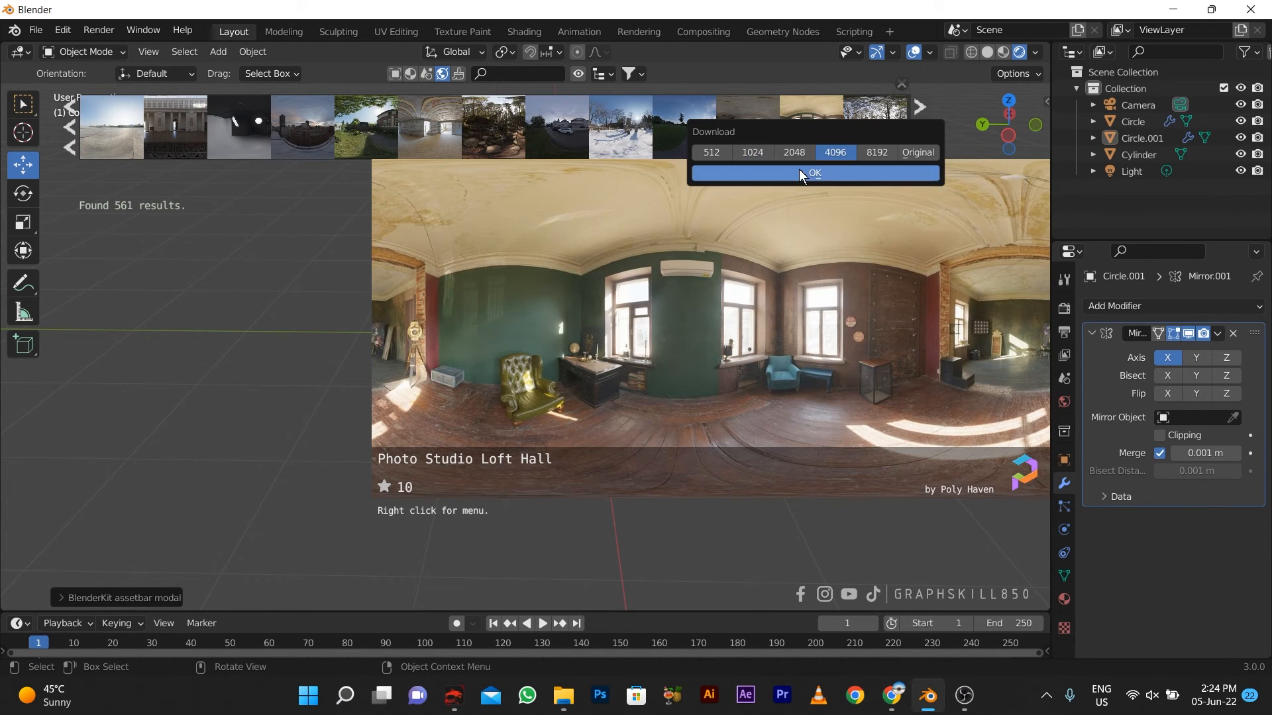
left_click(799, 173)
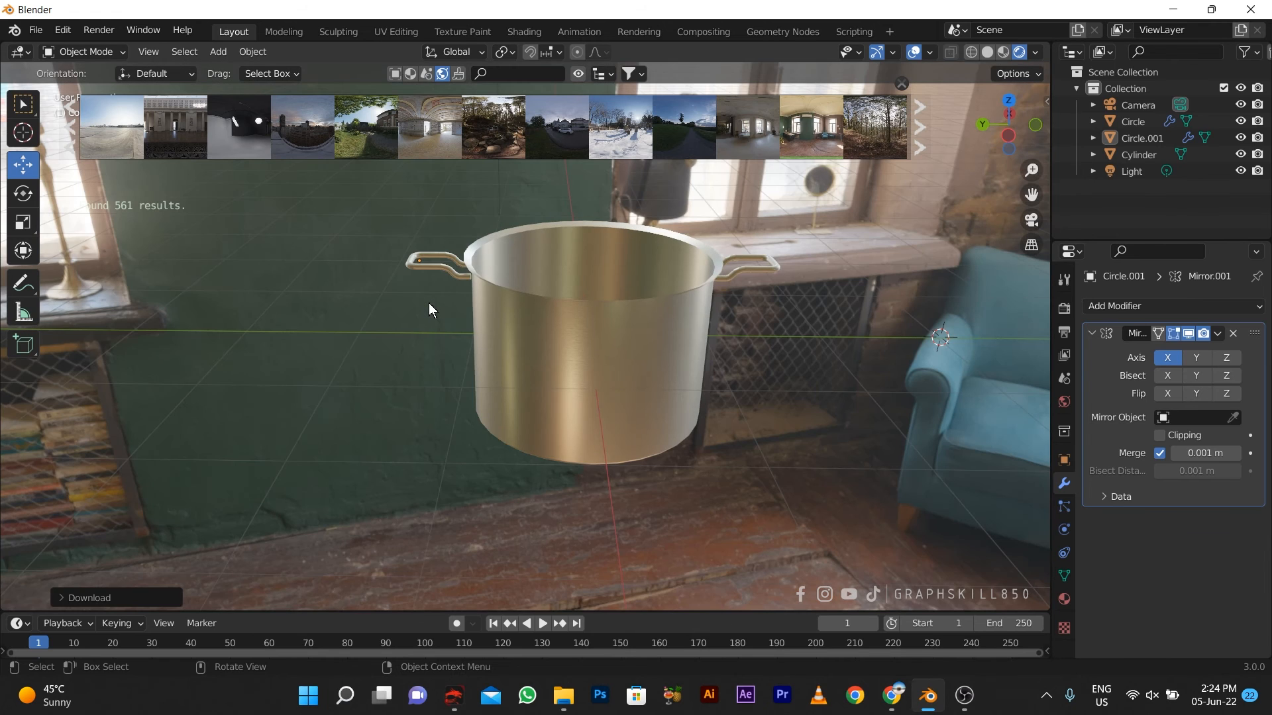
Step: Add a mesh plane as a ground surface and scale it up by about 6.6
scroll(428, 292, "down", 3)
middle_click_drag(428, 292, 322, 371)
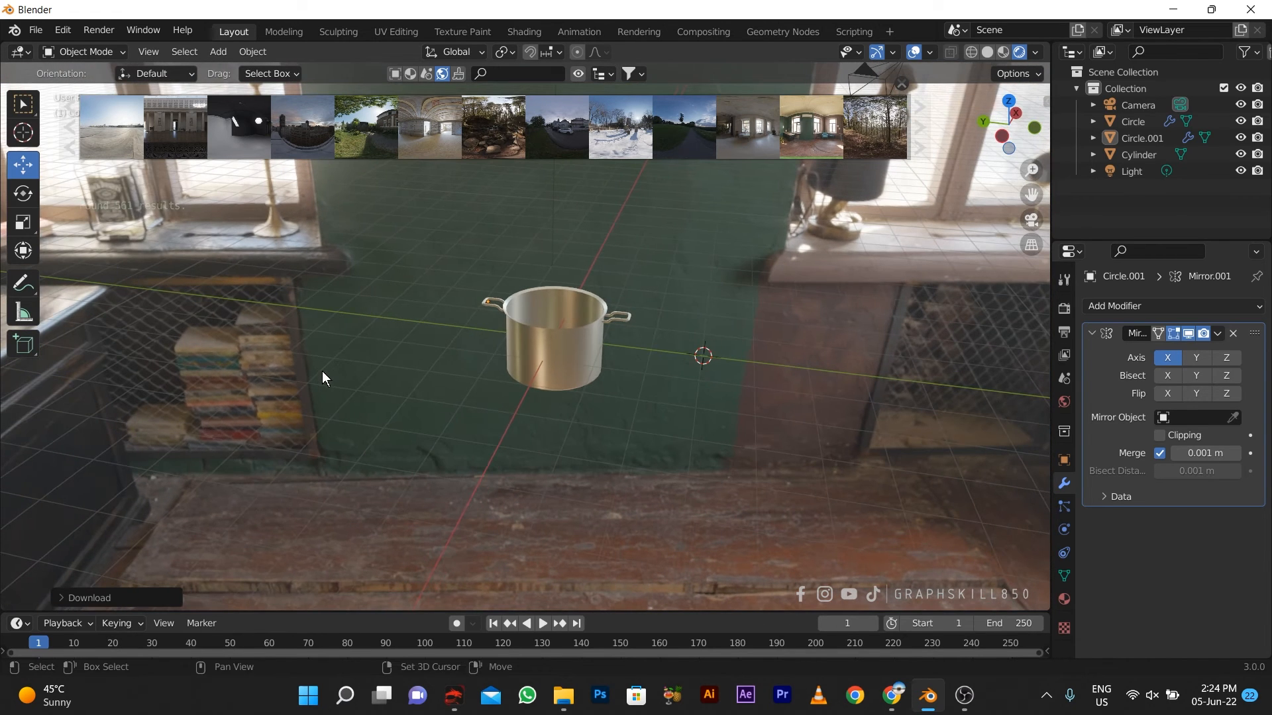
key("shift+a")
mouse_move(324, 337)
left_click(391, 339)
key("s")
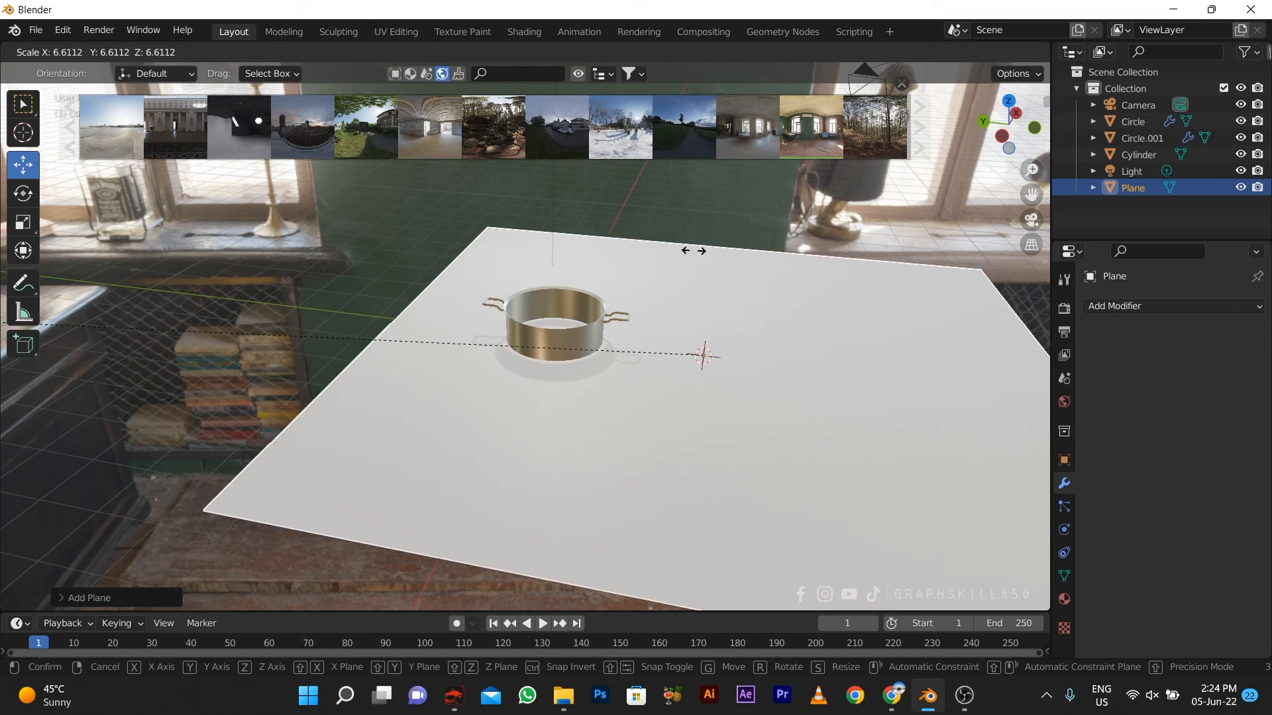
left_click(784, 443)
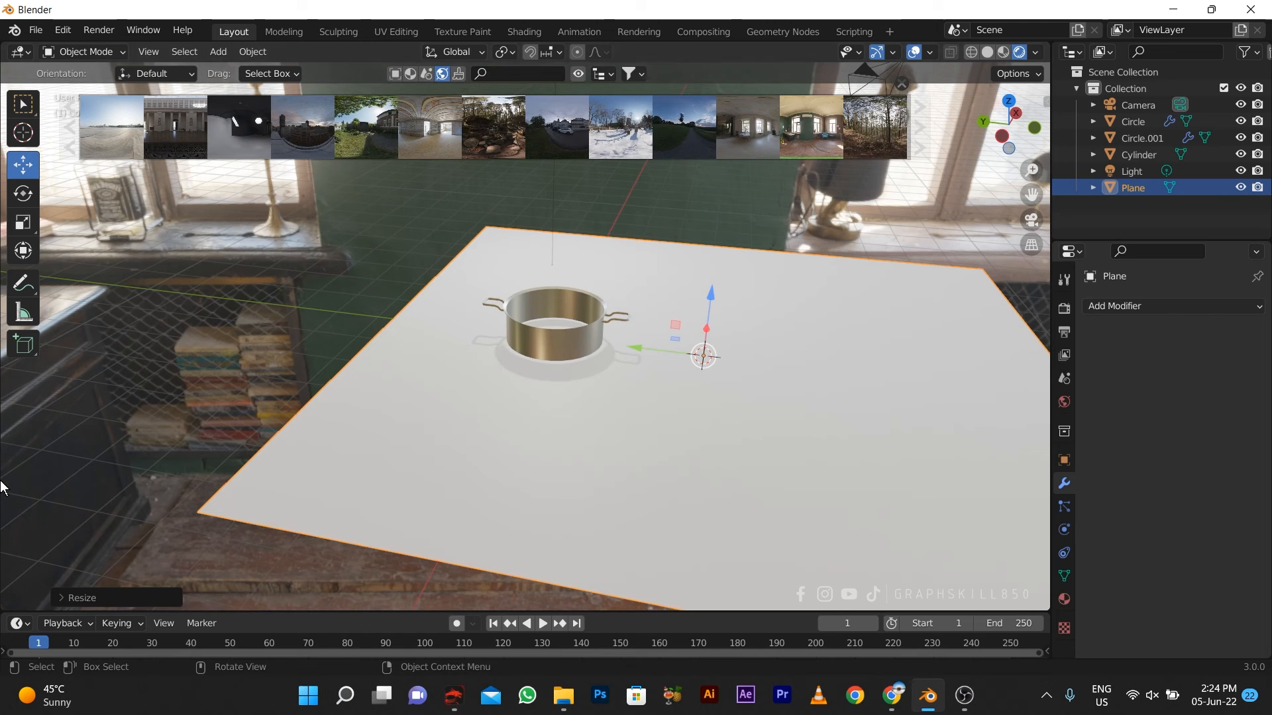
Step: Move the ground plane along the Y axis towards the pot
key("g")
key("y")
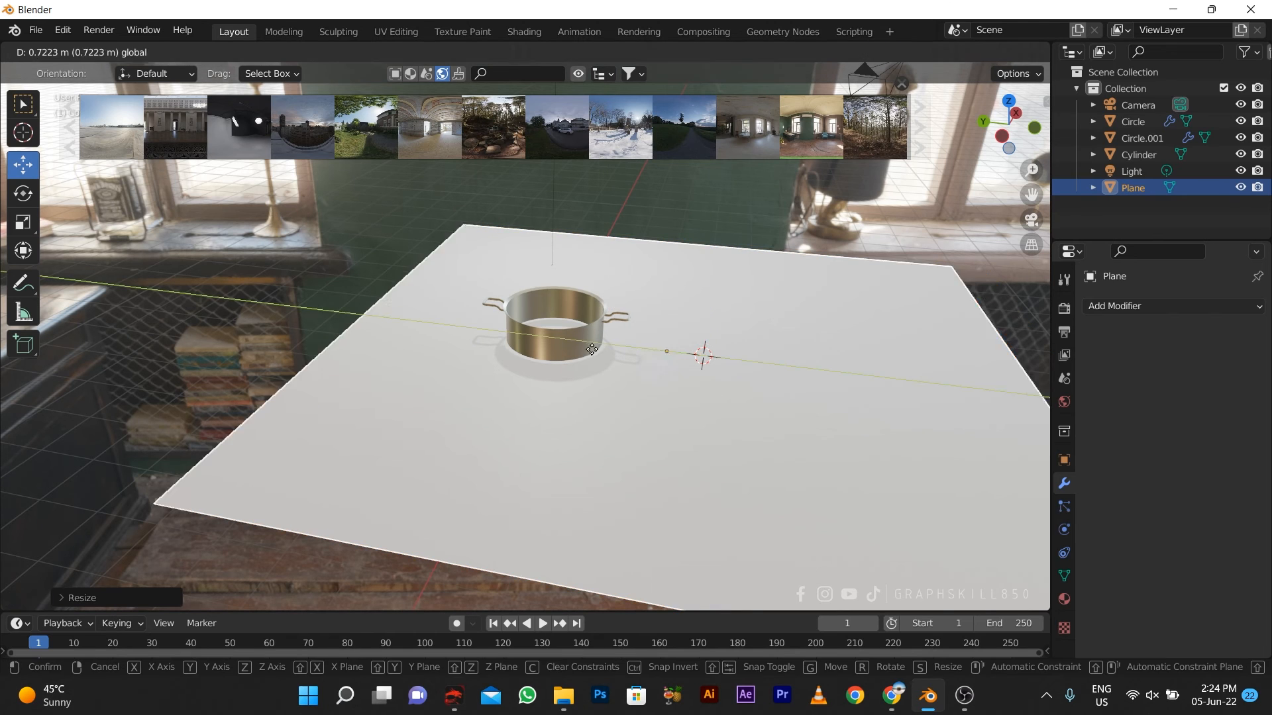
left_click(536, 345)
Step: Select the pot body together with both handles and raise them along Z until the pot stands on the plane
left_click(539, 347)
scroll(487, 253, "up", 3)
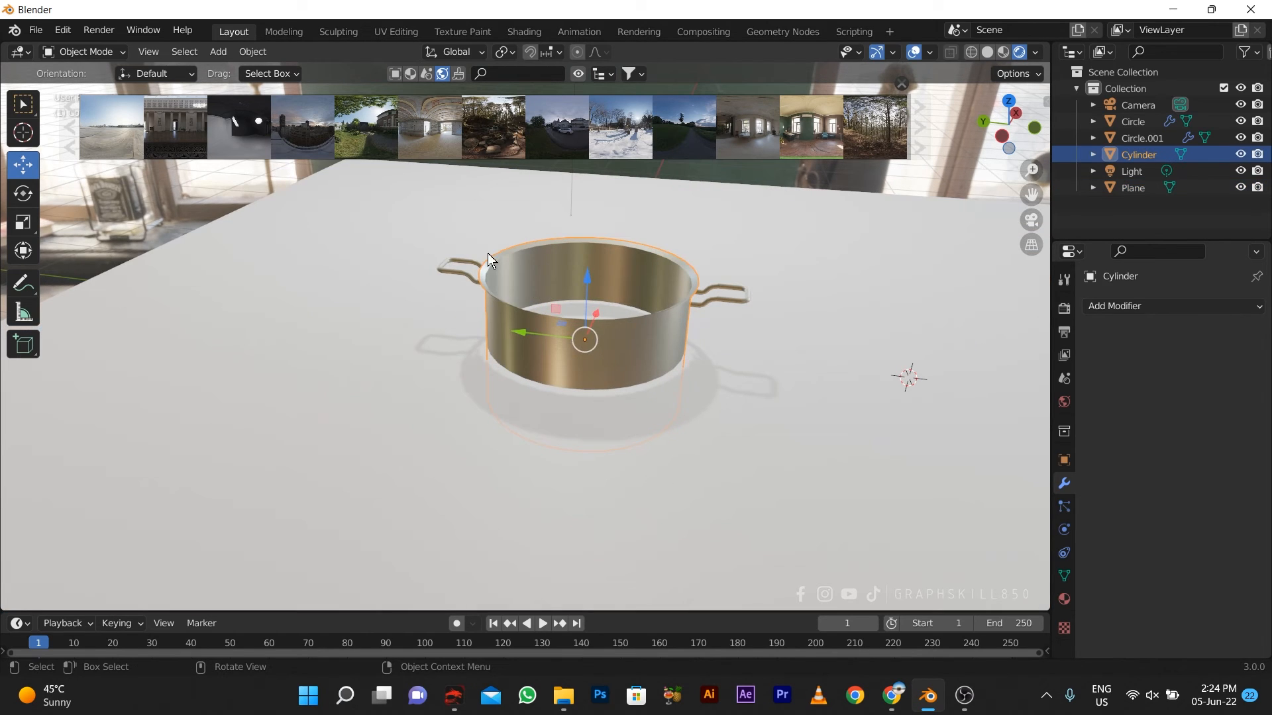
left_click(454, 278)
left_click(709, 301, "shift")
left_click(565, 362, "shift")
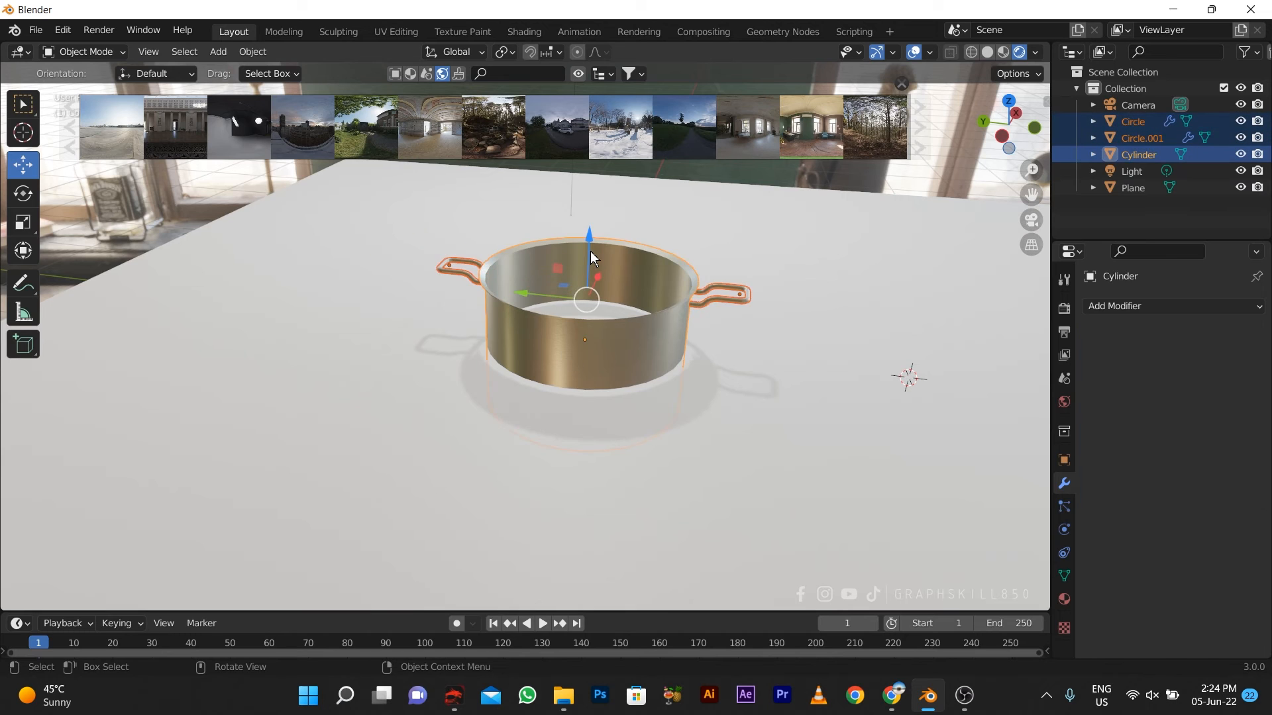
left_click_drag(593, 258, 597, 185)
Step: Lower the ground plane slightly along Z beneath the pot, and close the HDRI results
scroll(559, 292, "up", 3)
scroll(559, 292, "down", 4)
middle_click_drag(519, 403, 285, 432)
left_click(473, 467)
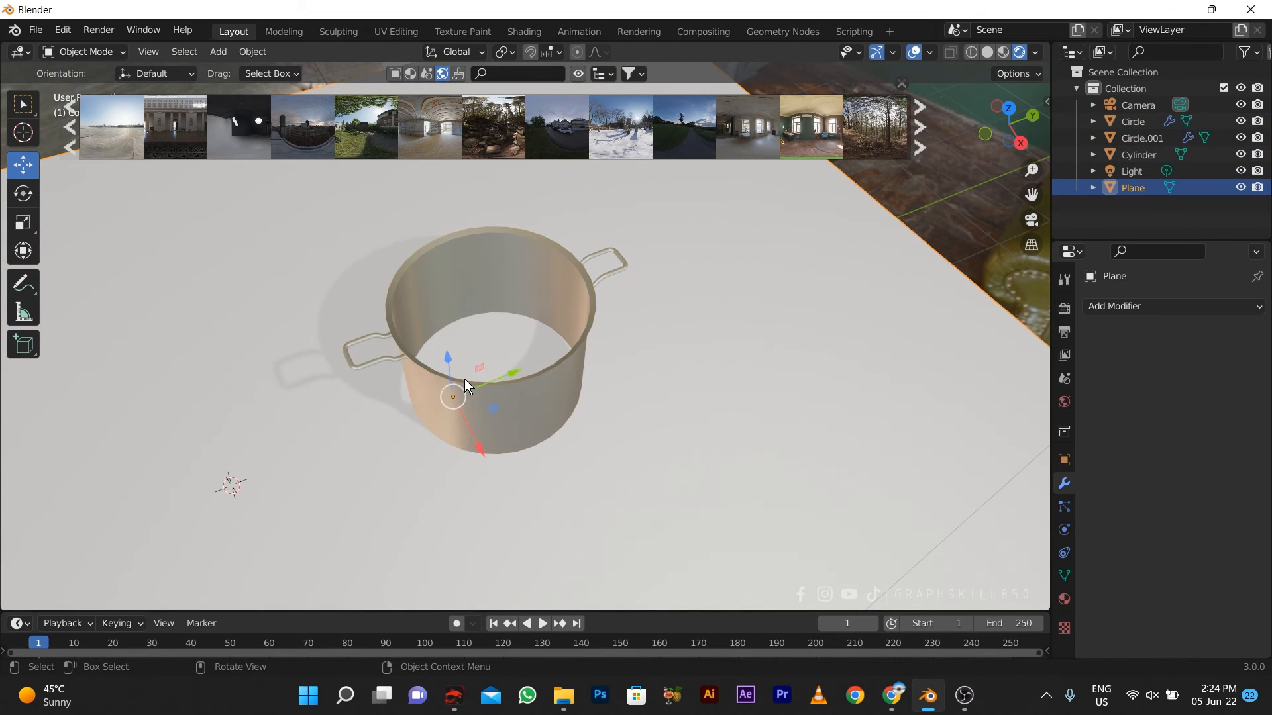
left_click_drag(449, 372, 449, 381)
middle_click_drag(582, 463, 768, 412)
middle_click_drag(555, 412, 685, 467, "shift")
left_click(905, 84)
scroll(625, 468, "up", 5)
Step: Try the Cycles render engine with GPU Compute as the device and examine the pot's rendered look
left_click(1066, 284)
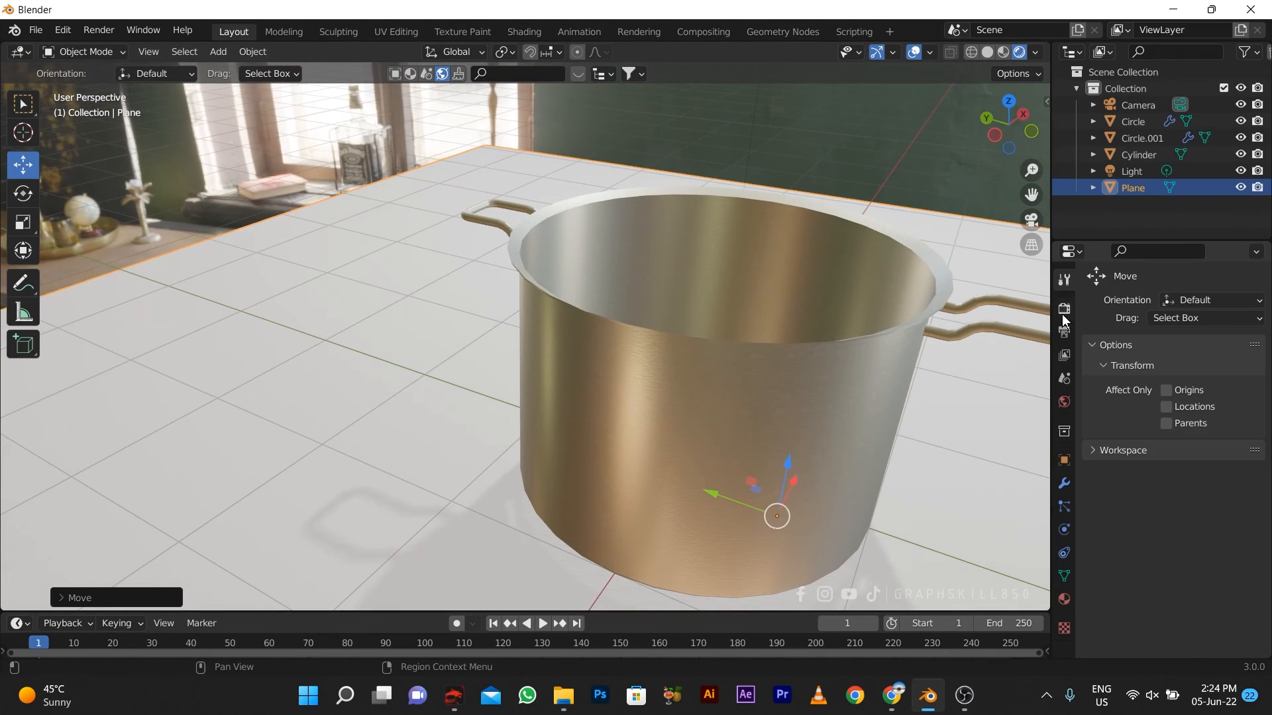
left_click(1064, 310)
left_click(1204, 307)
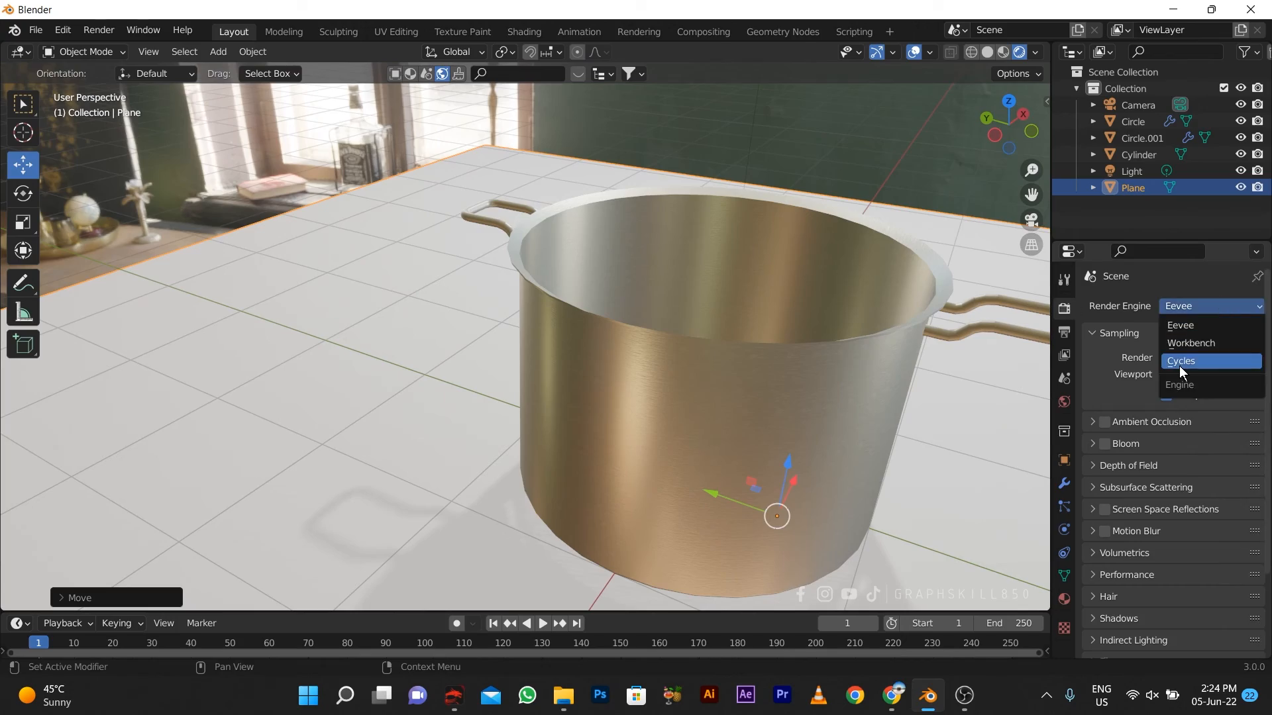
left_click(1179, 363)
left_click(1190, 346)
left_click(1182, 382)
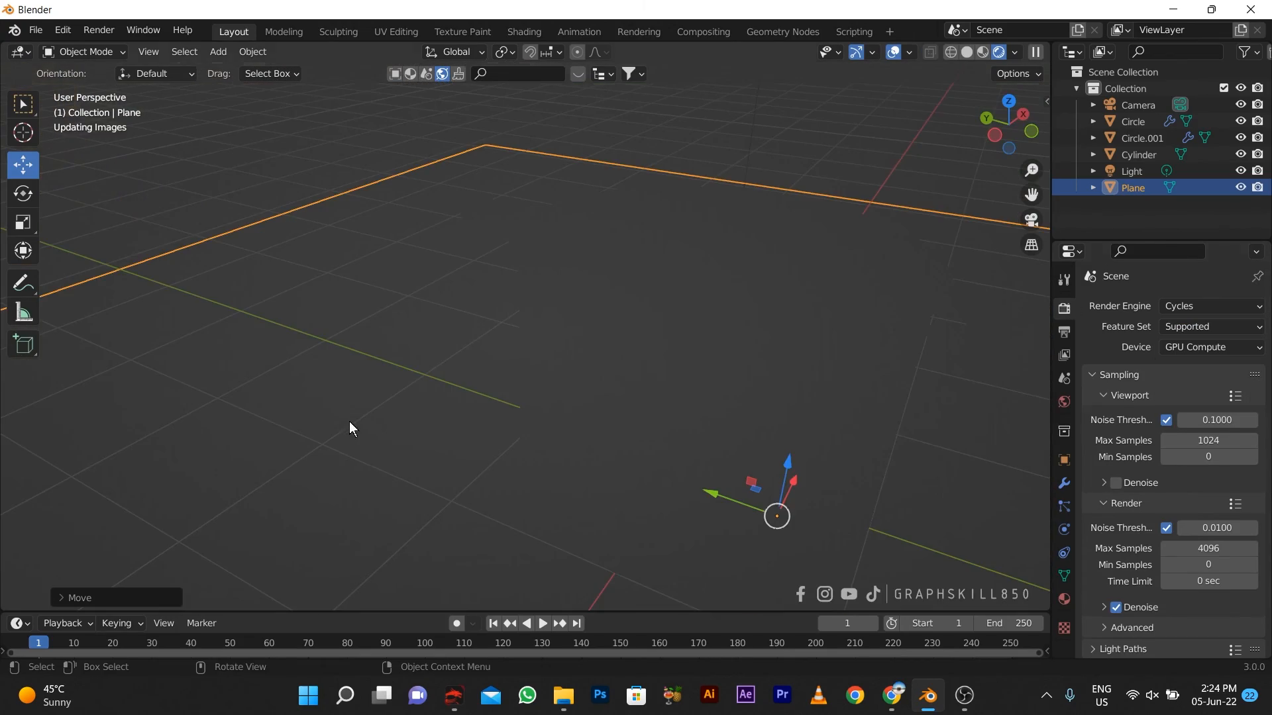
scroll(531, 449, "down", 3)
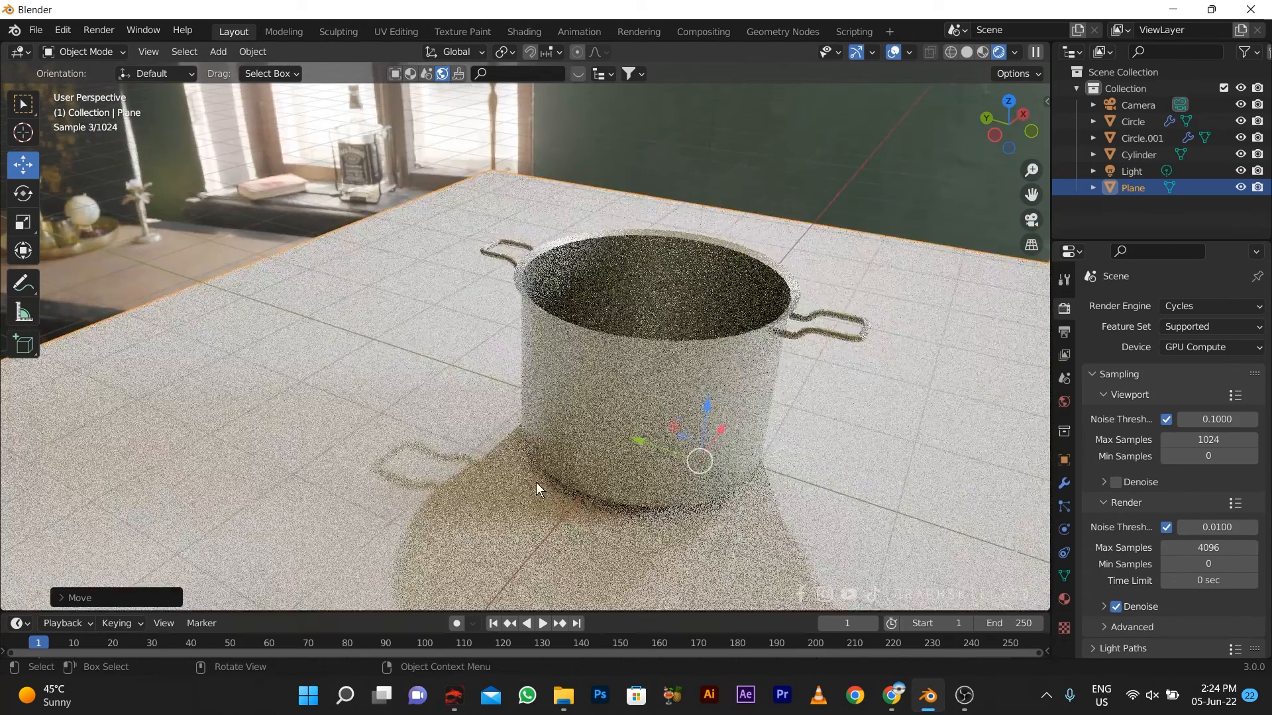
middle_click_drag(535, 482, 680, 468)
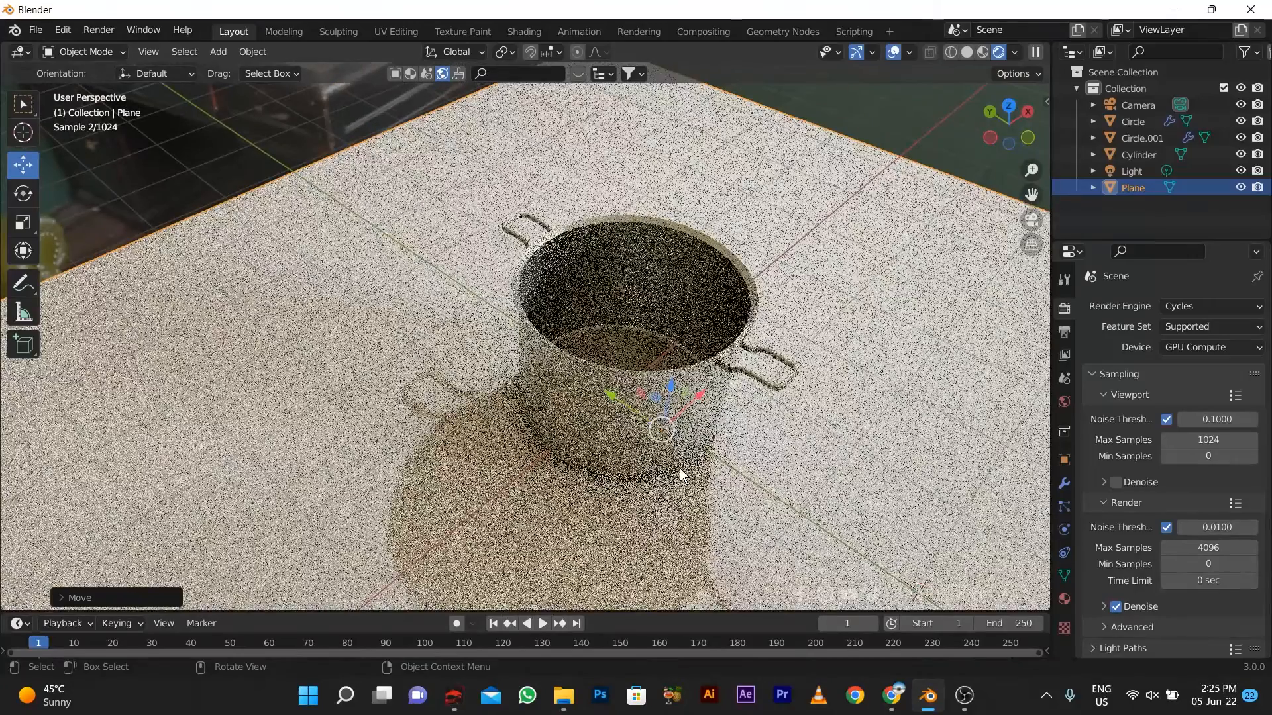
Step: Set the Cycles device to CPU and switch the render engine back to Eevee
left_click(1186, 346)
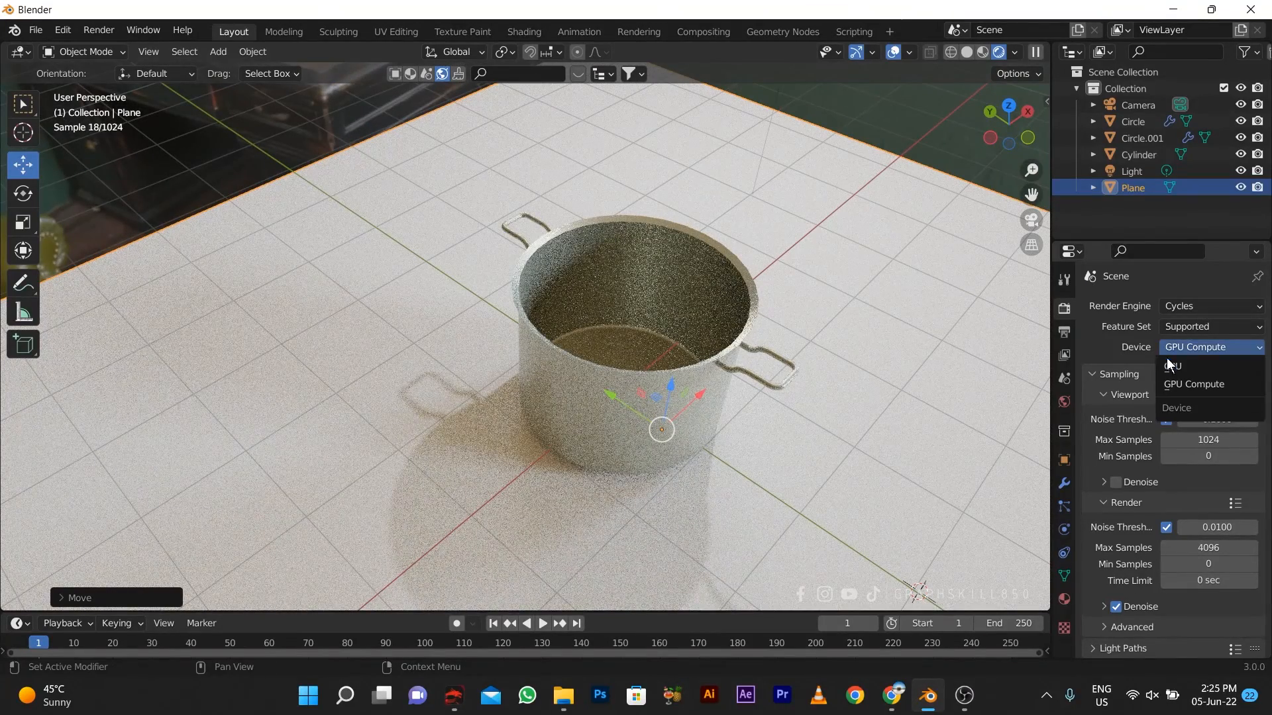
left_click(1169, 366)
left_click(1189, 306)
left_click(1180, 321)
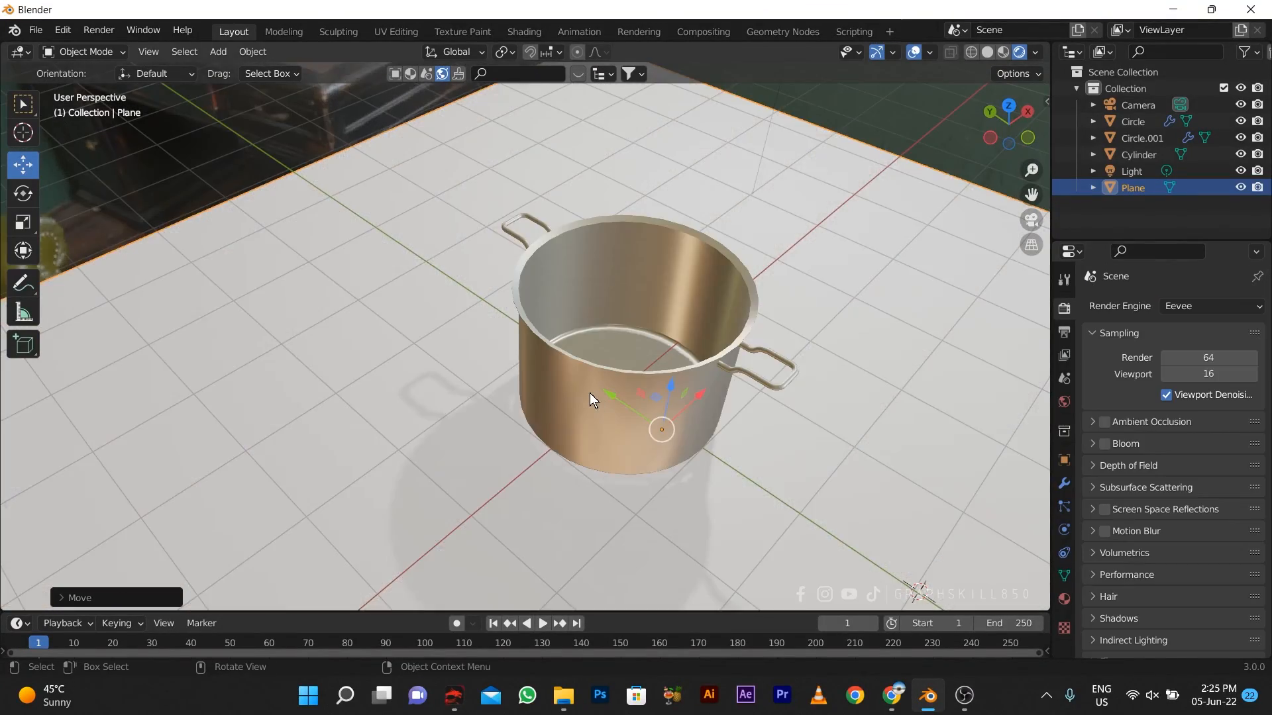
Step: Make the render film transparent so the HDRI background is hidden, and deselect the ground plane
mouse_move(590, 392)
middle_mouse_down()
mouse_move(647, 421)
mouse_move(465, 379)
mouse_move(432, 323)
mouse_move(543, 373)
mouse_move(629, 388)
mouse_move(606, 379)
mouse_move(580, 390)
middle_mouse_up()
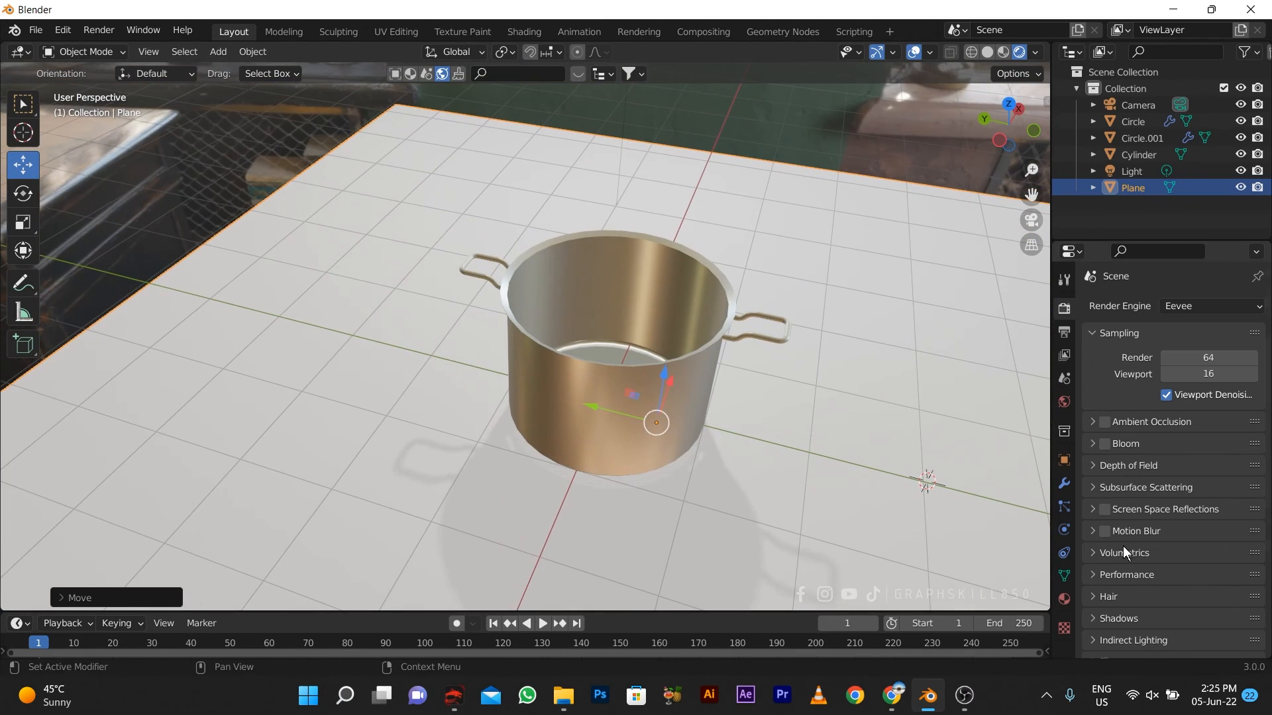
scroll(1139, 639, "down", 3)
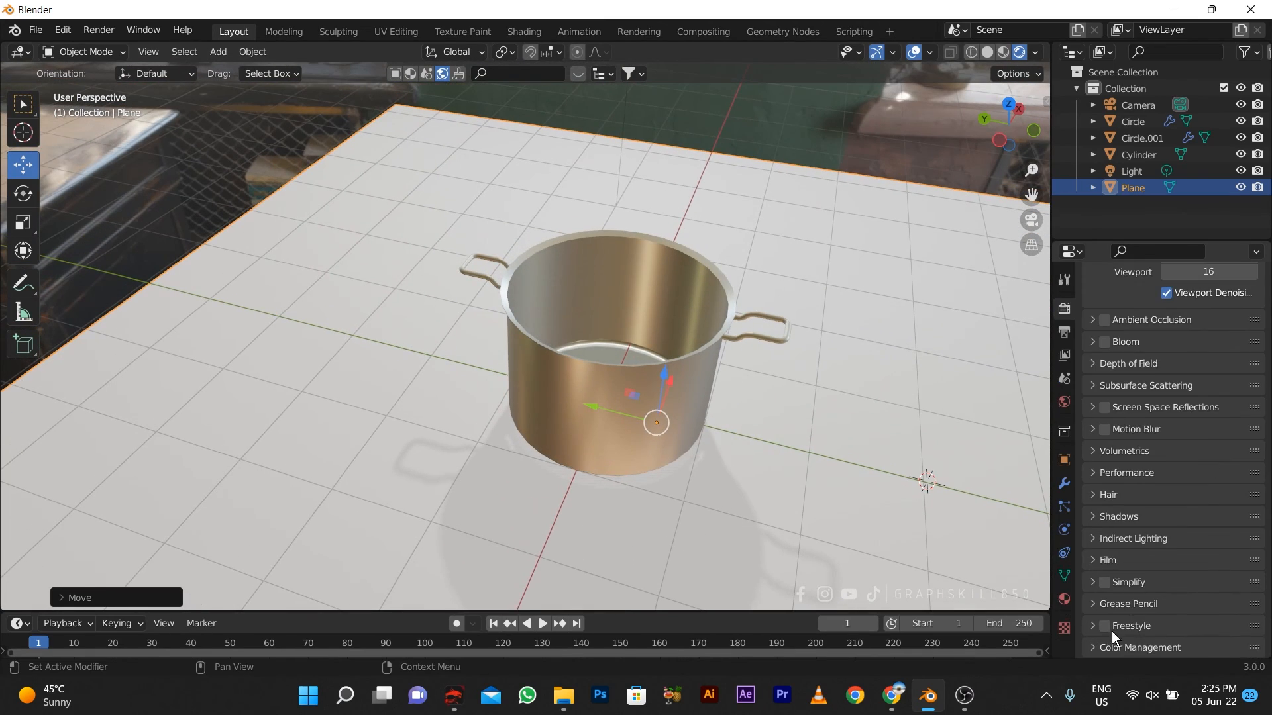
left_click(1101, 561)
left_click(1160, 603)
middle_click_drag(583, 463, 283, 387)
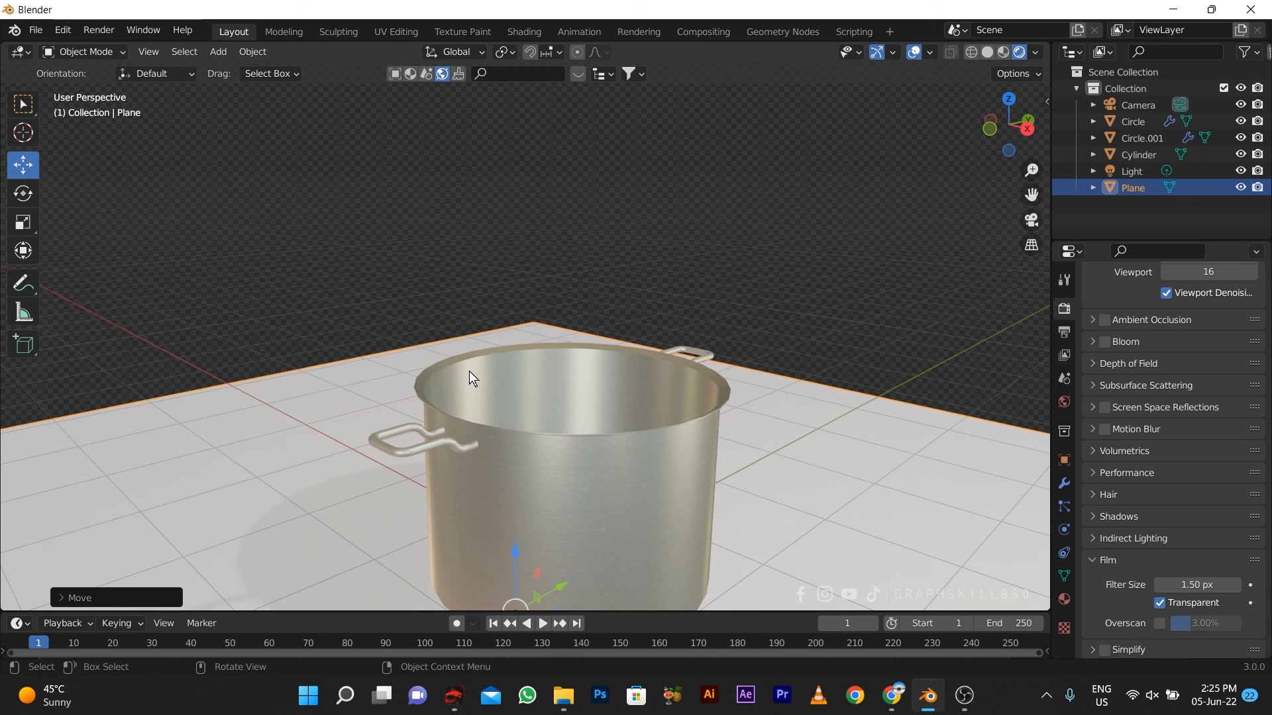
left_click(679, 169)
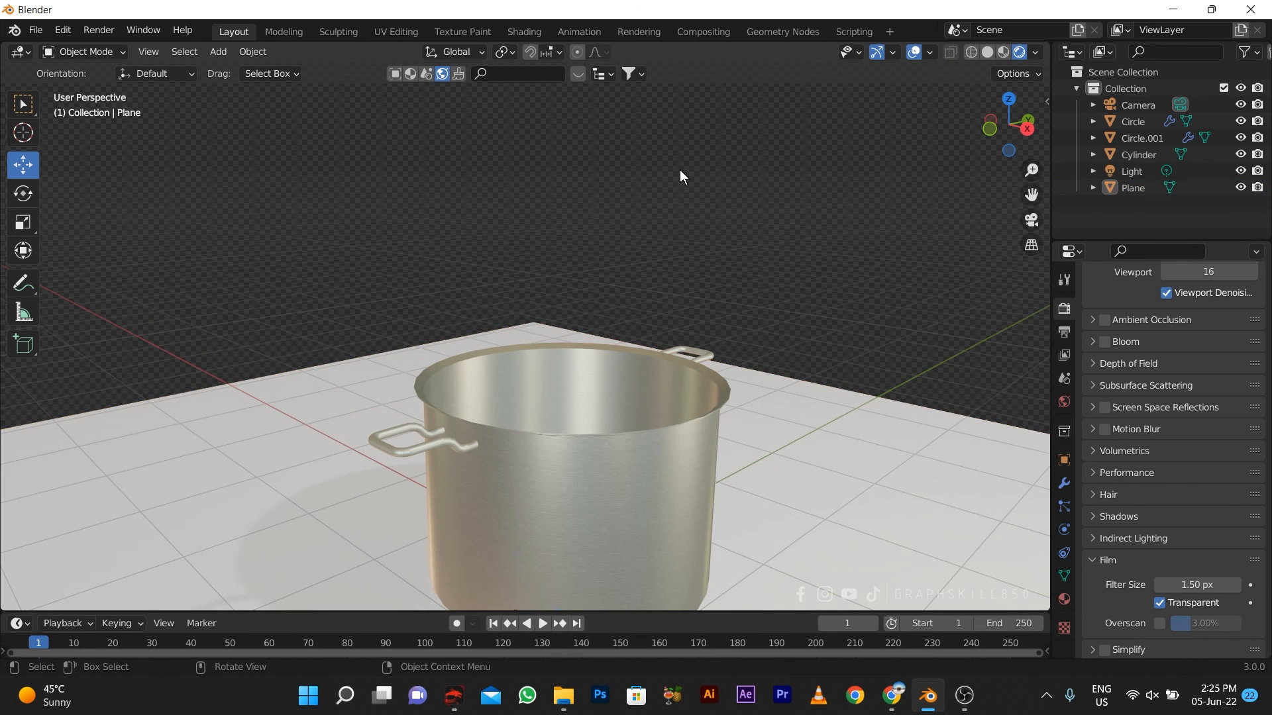